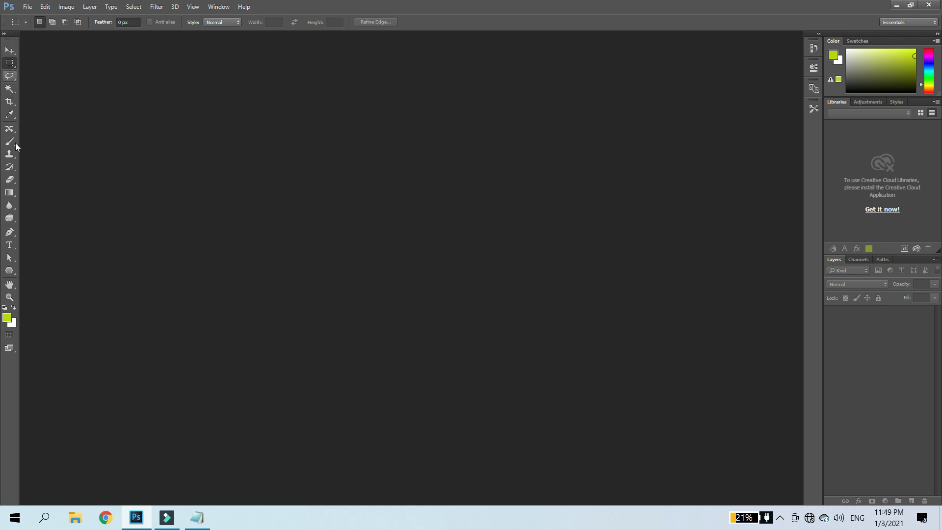
Expand the Tools panel to two columns, float it over the workspace and dock it back at its original edge.
click(4, 35)
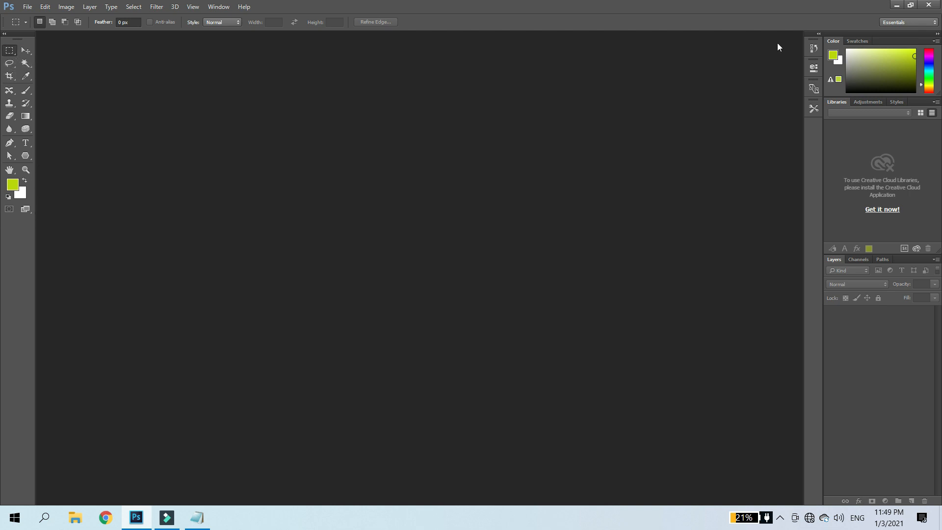
drag(21, 35, 353, 42)
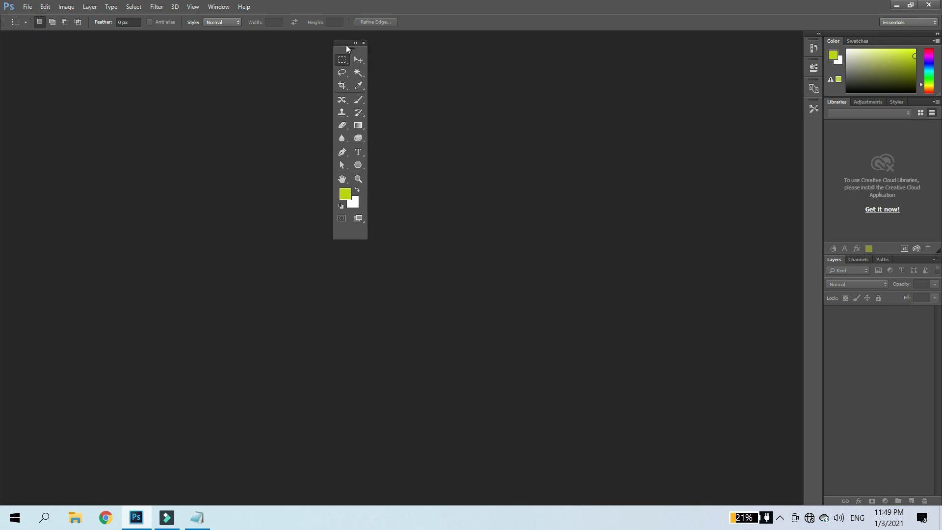
drag(345, 45, 6, 47)
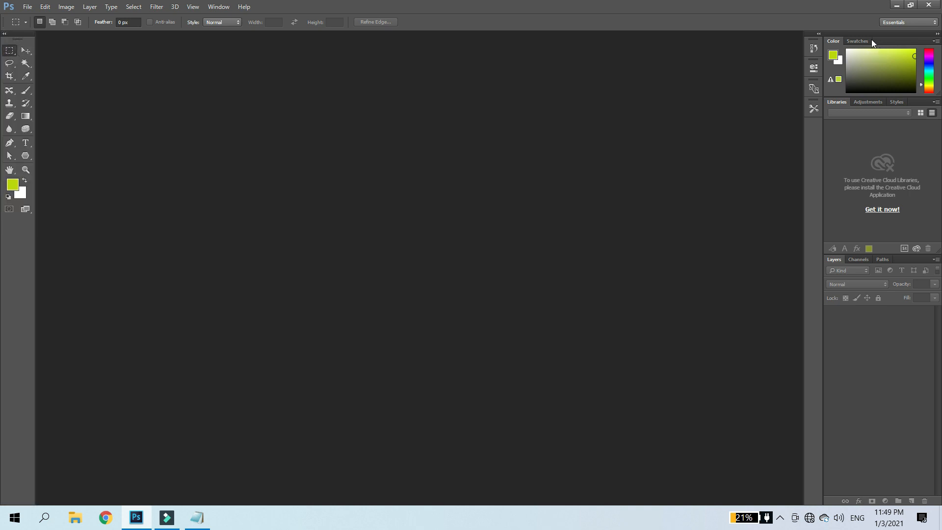
Undock the Color panel as a collapsed floating panel and collapse the remaining docked panels to labelled icons.
drag(832, 47, 386, 105)
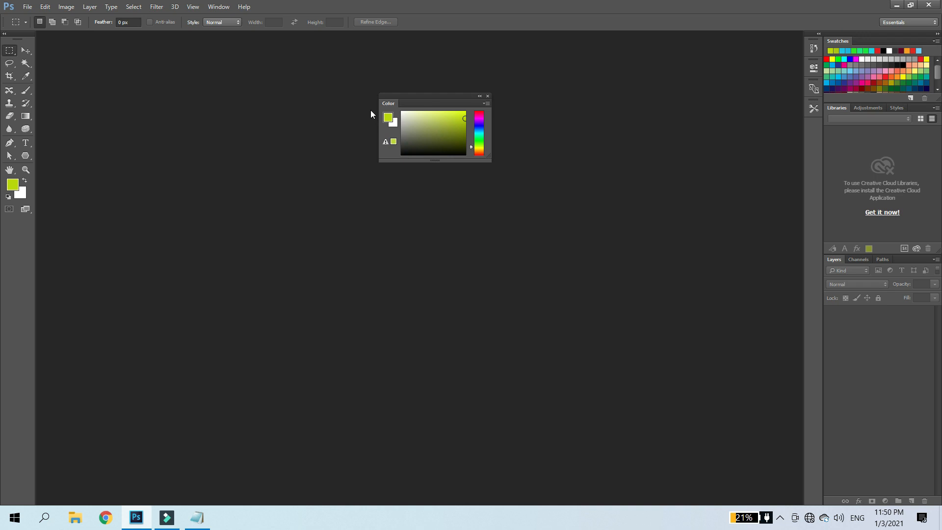
click(479, 96)
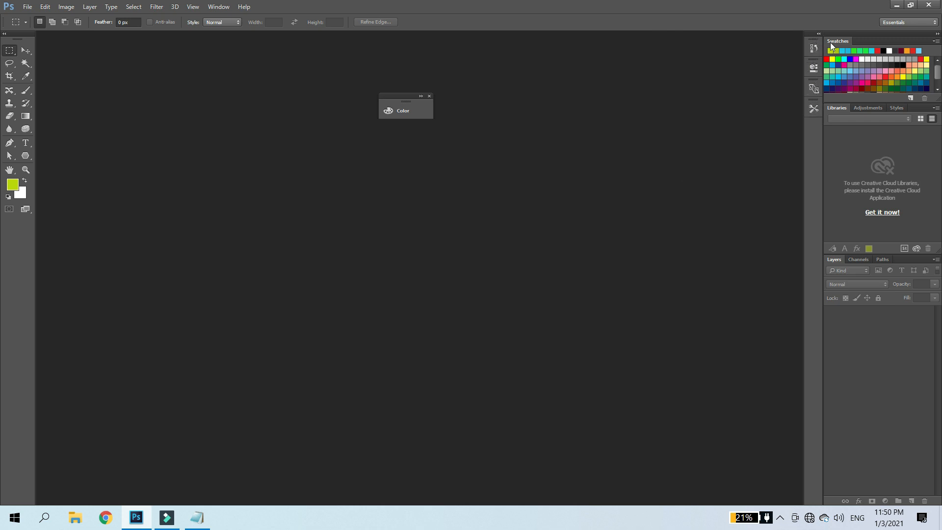
click(819, 33)
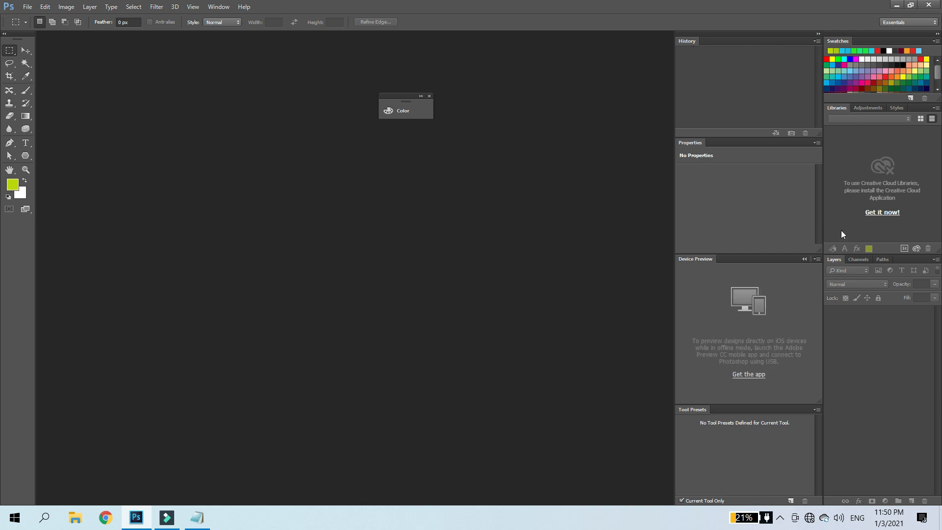
click(819, 34)
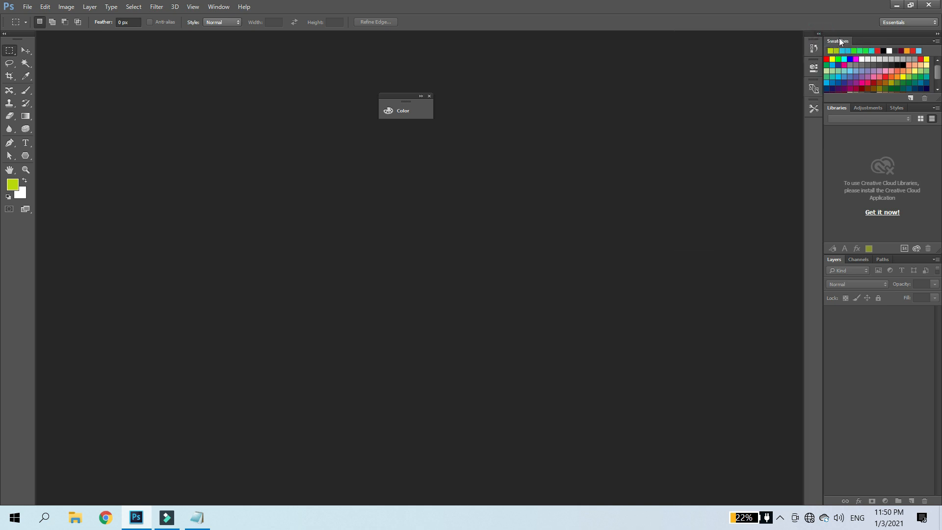
click(938, 35)
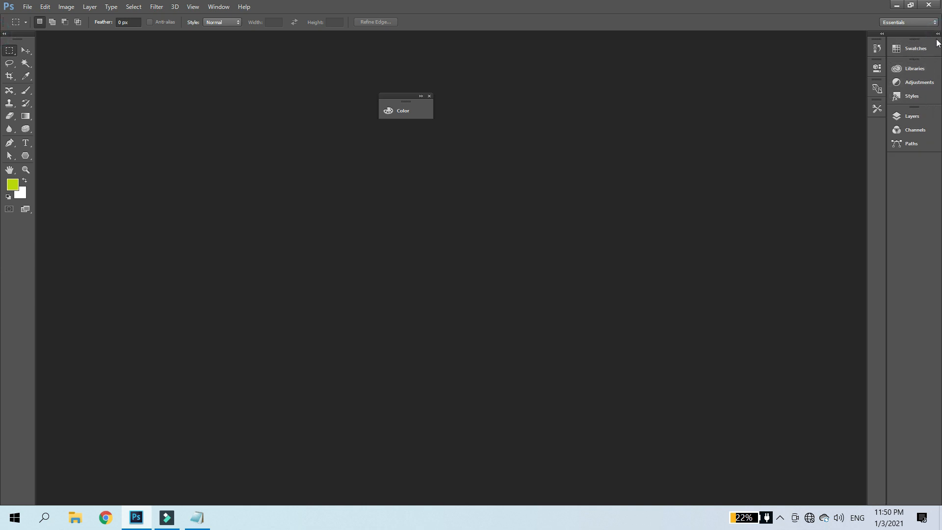
Detach the Swatches and Layers panels from the dock and float both expanded over the workspace.
drag(914, 48, 349, 172)
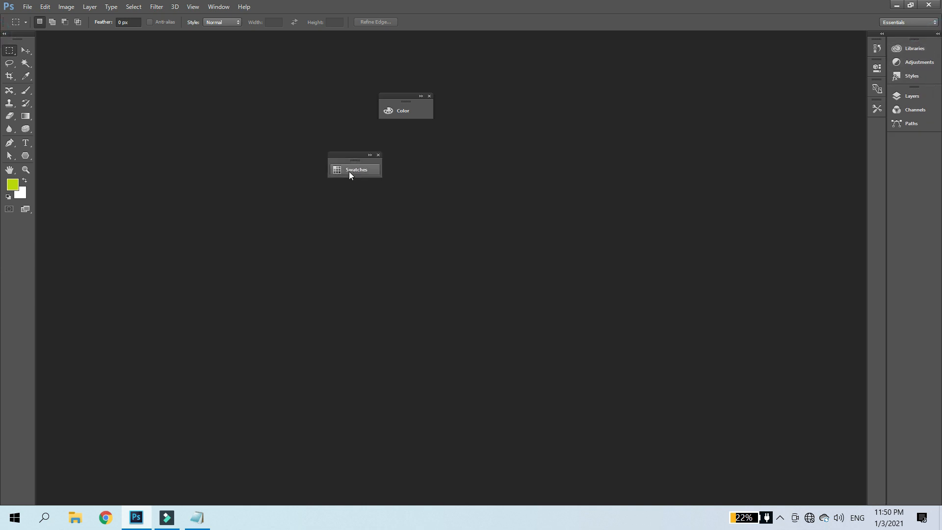
click(349, 162)
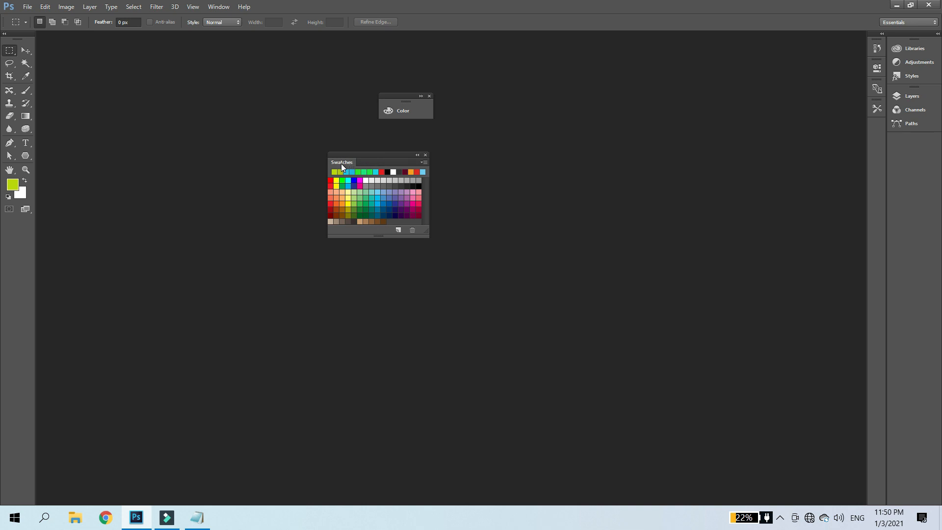
drag(340, 163, 159, 133)
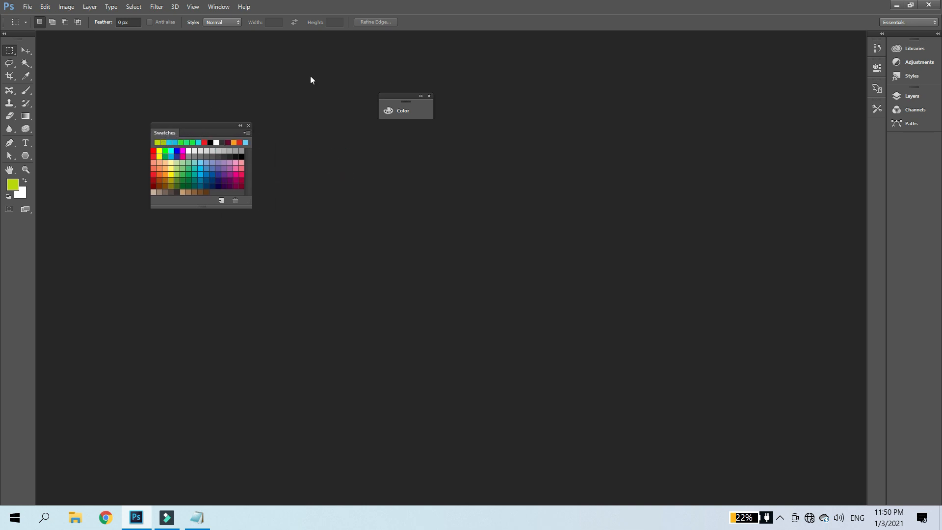
click(912, 96)
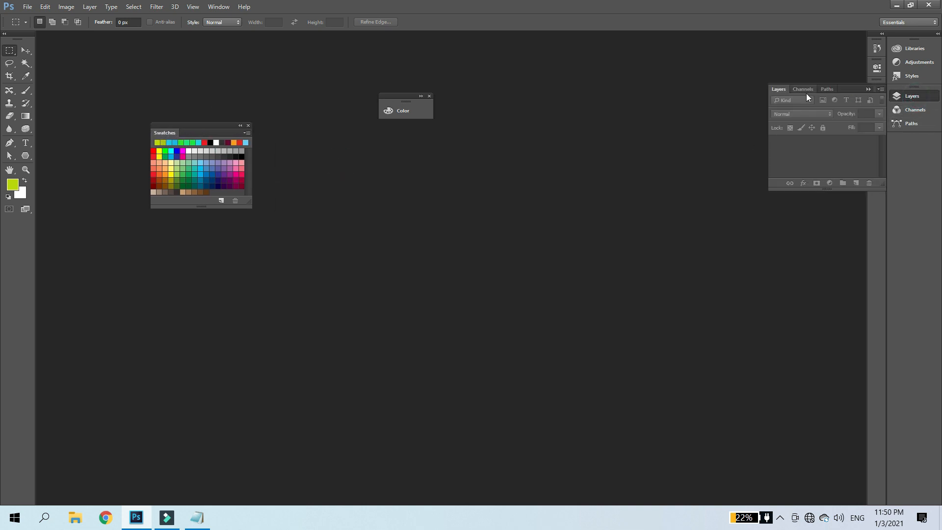
drag(778, 90, 328, 204)
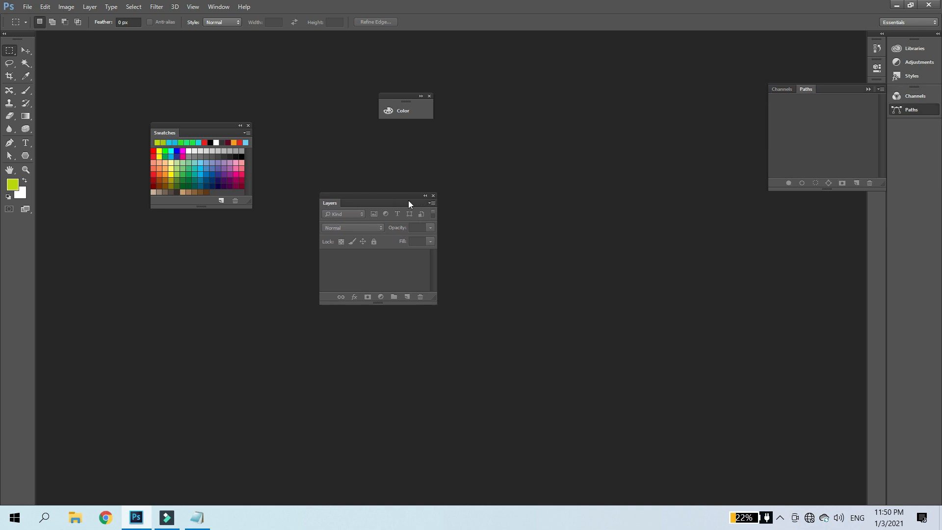
Reset the Essentials workspace to its default layout and expand the Tools panel to two columns.
click(215, 8)
mouse_move(314, 34)
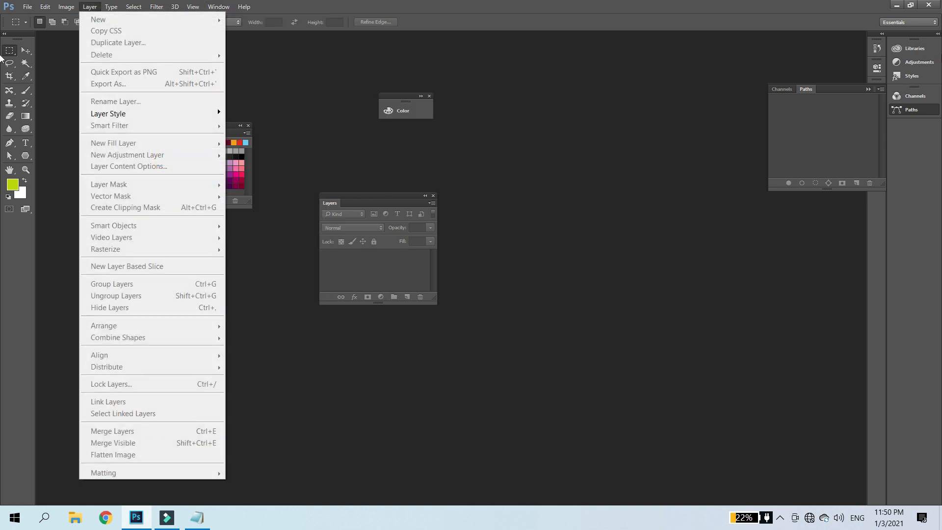
mouse_move(218, 10)
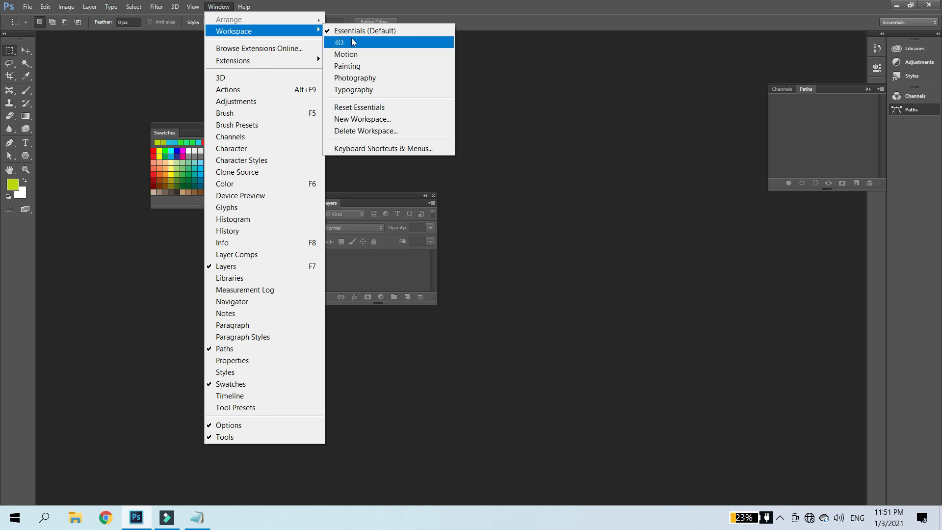
click(362, 110)
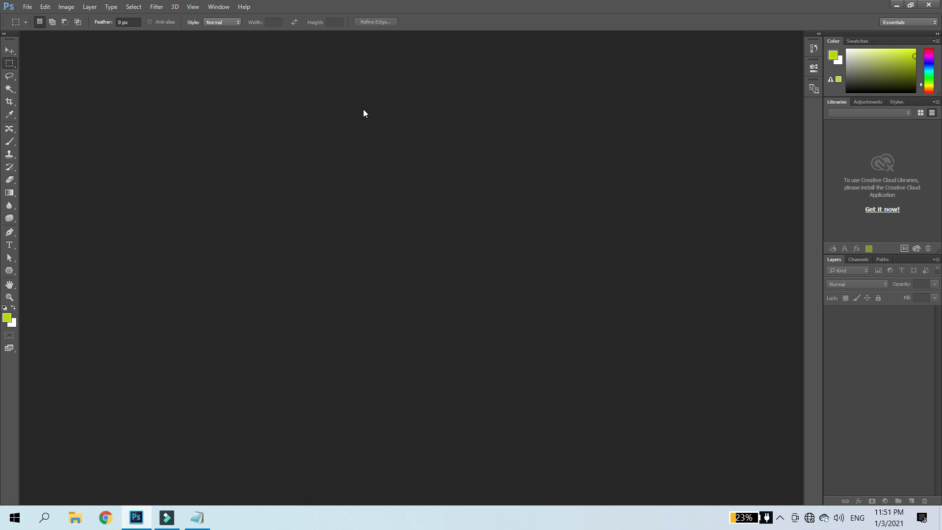
click(4, 34)
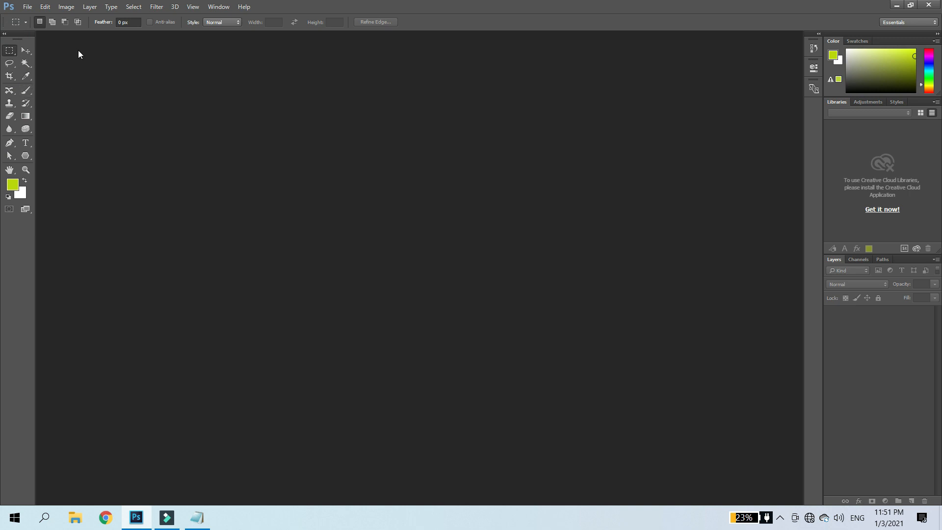
click(44, 7)
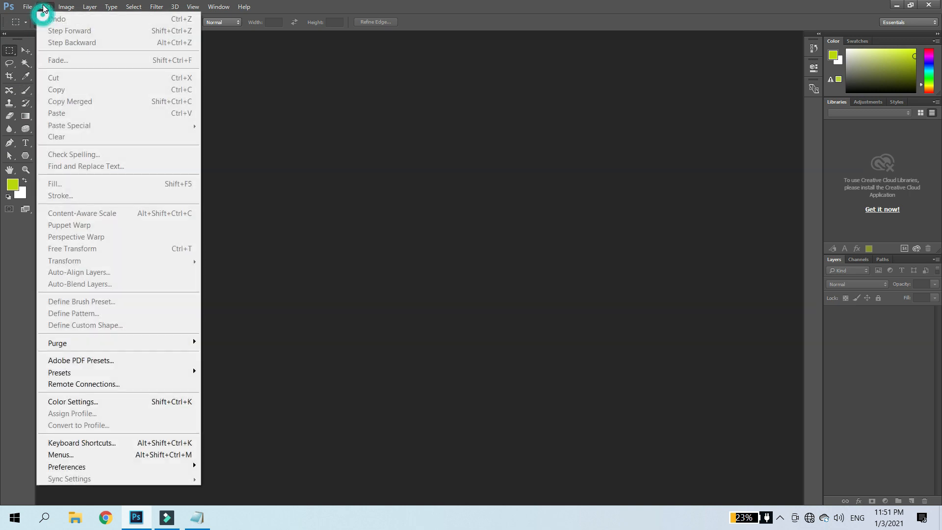
mouse_move(121, 8)
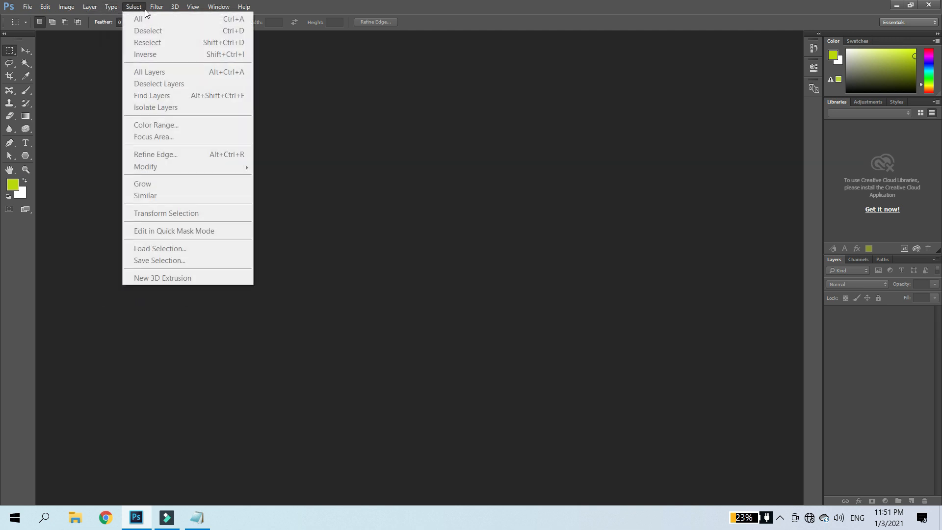
mouse_move(172, 13)
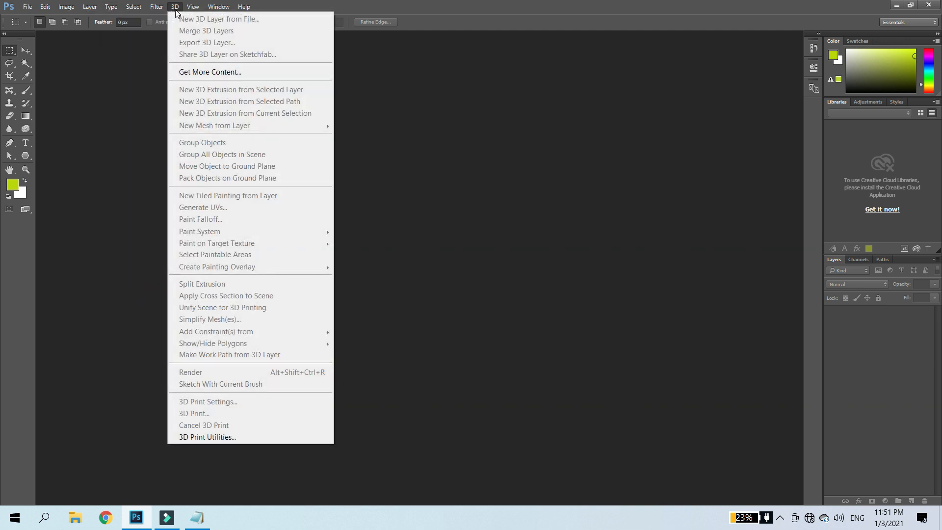
mouse_move(193, 11)
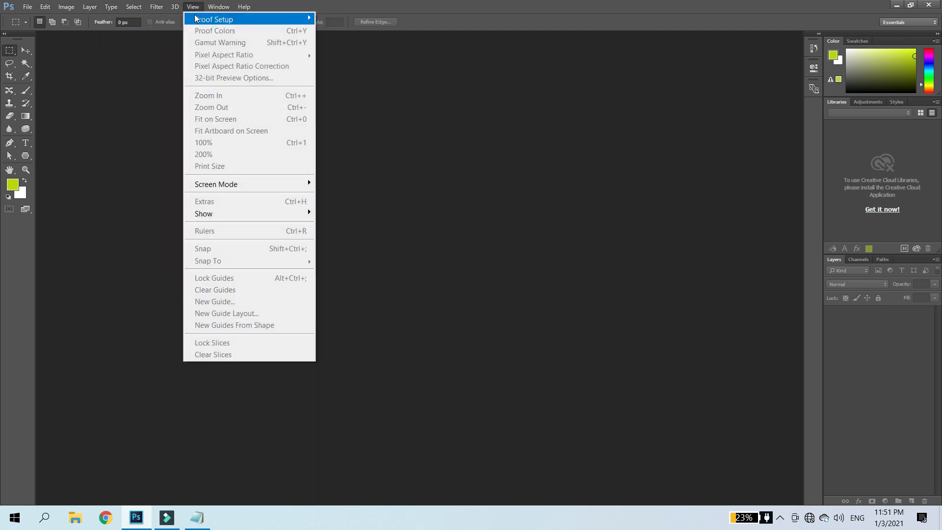
click(28, 7)
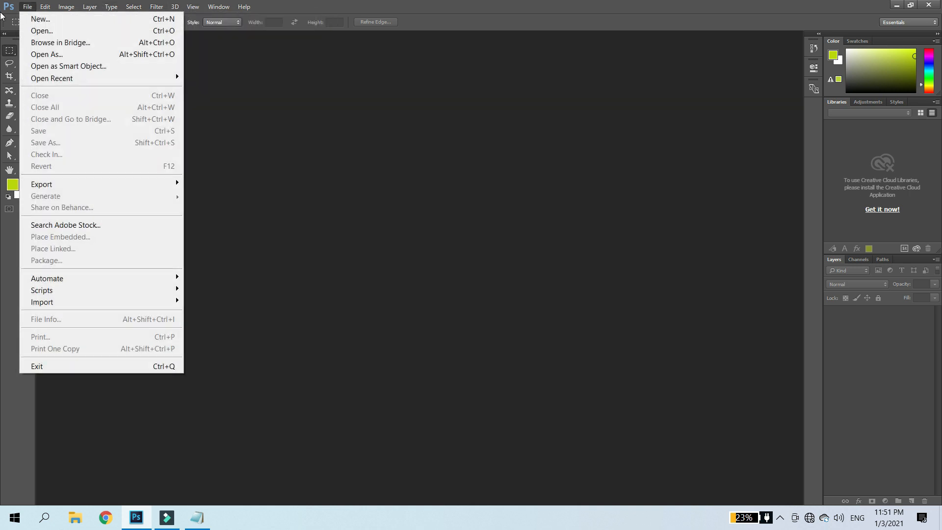
click(415, 2)
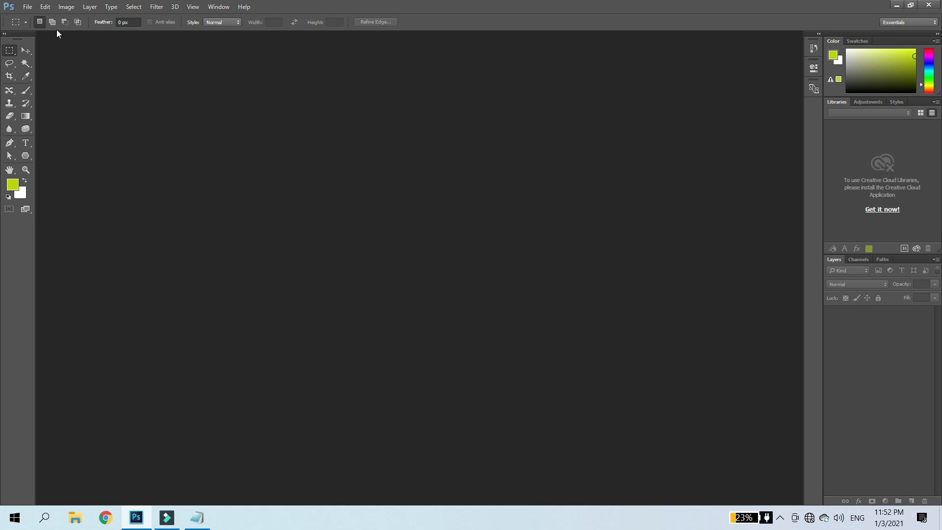
Open the image 18953_en_1 from the Graphic Design Wallpapers folder on the desktop and close it again.
click(28, 7)
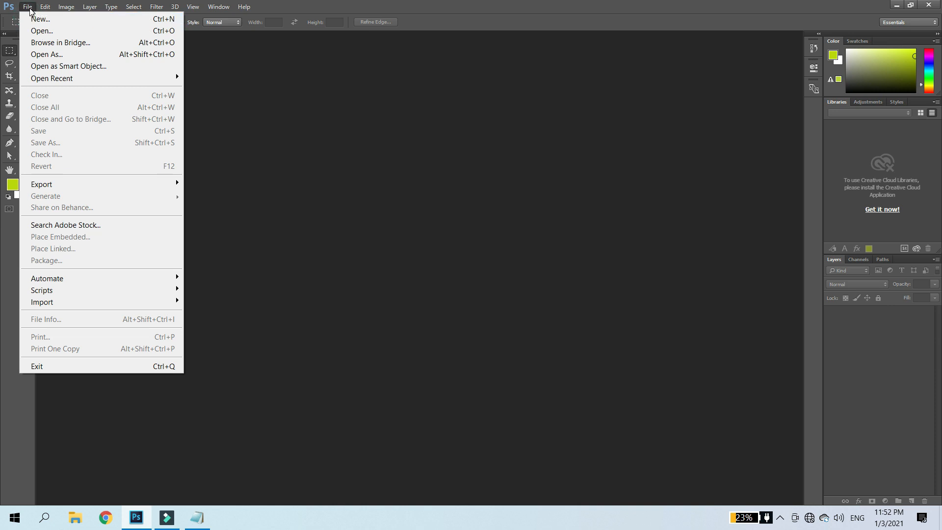
click(38, 30)
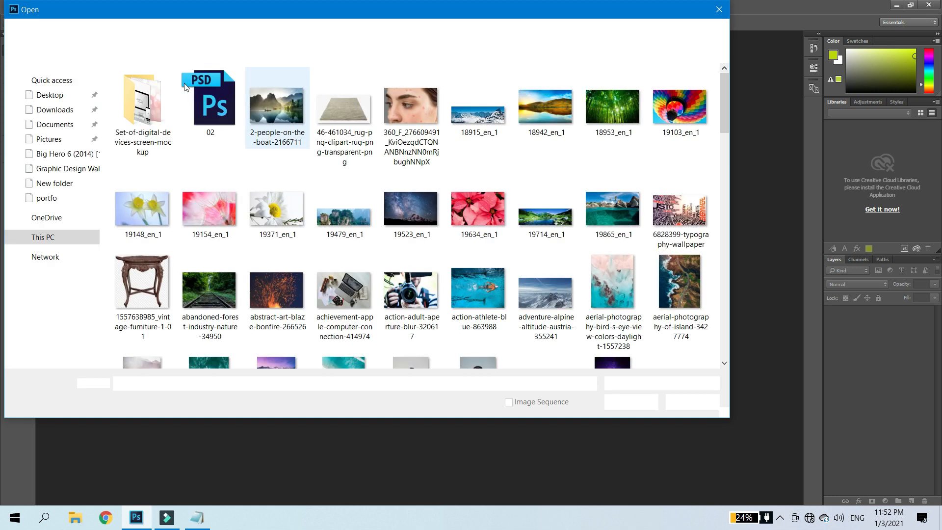
drag(206, 19, 313, 34)
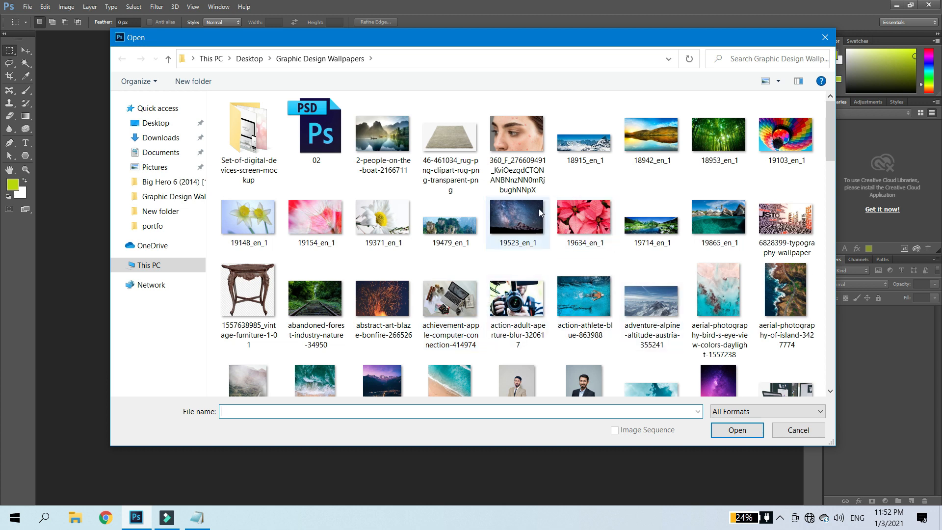
click(377, 224)
double_click(738, 152)
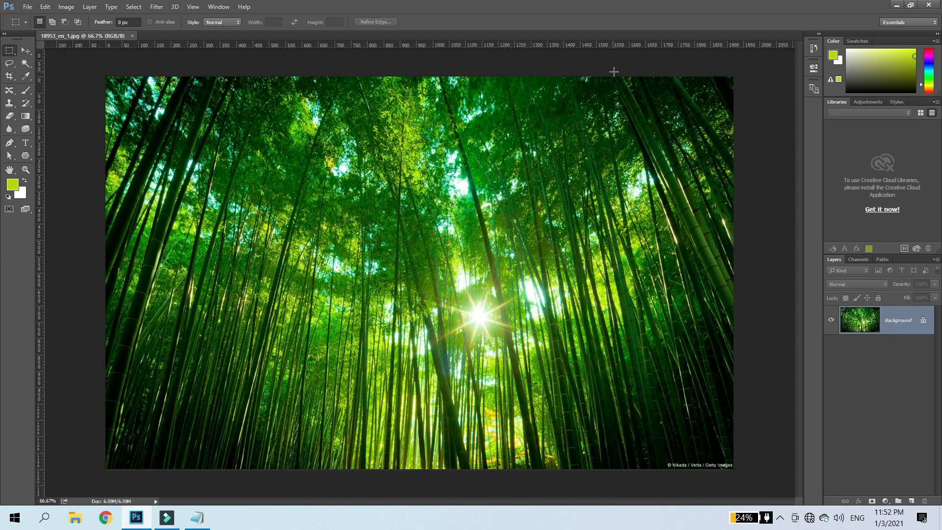
key(ctrl+w)
Open 19523_en_1 as a document in Photoshop straight from the Graphic Design Wallpapers folder in File Explorer.
key(super+d)
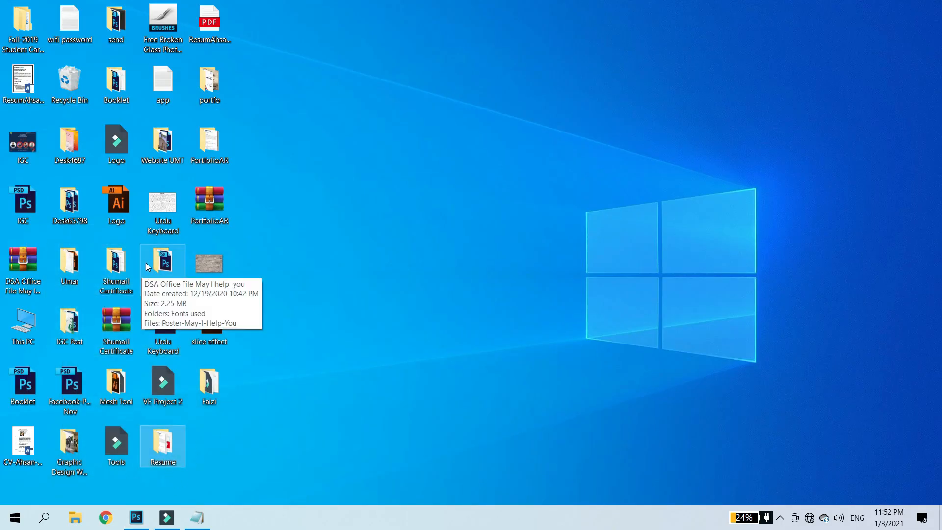
double_click(72, 446)
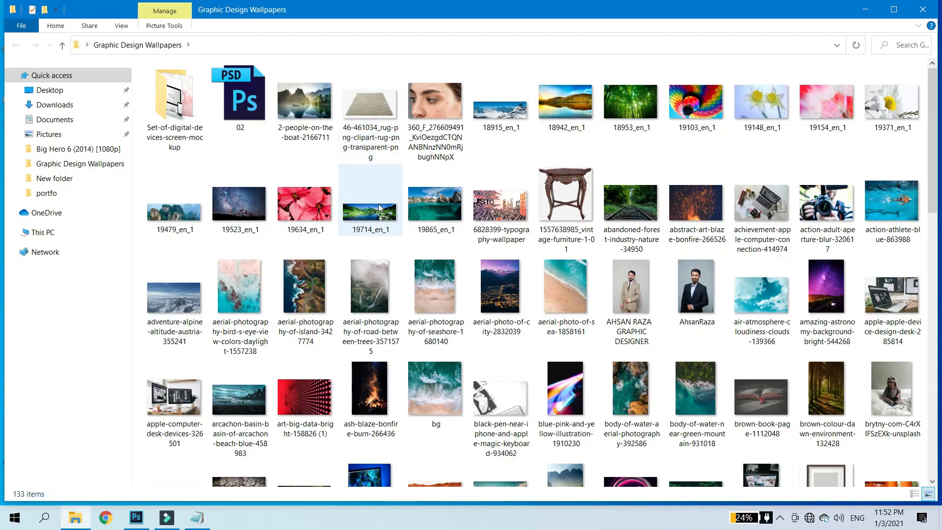
drag(223, 207, 444, 22)
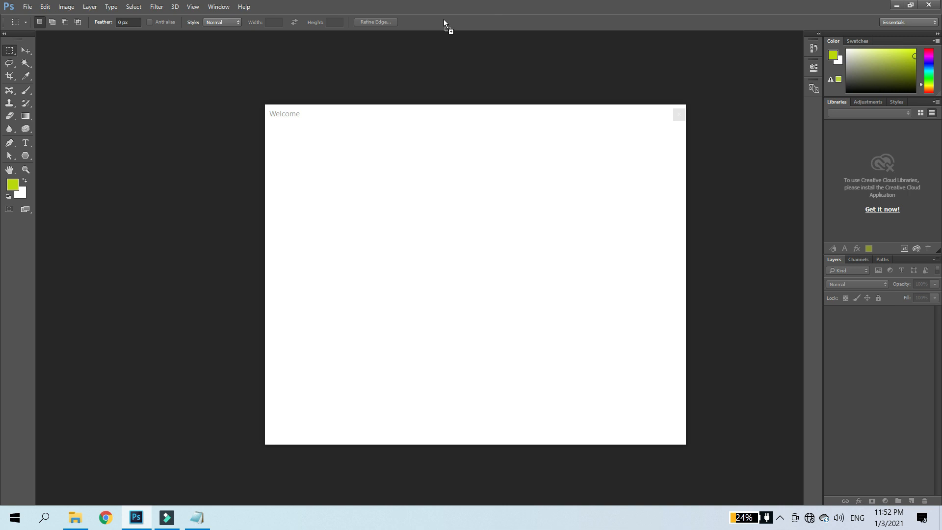
drag(444, 19, 443, 19)
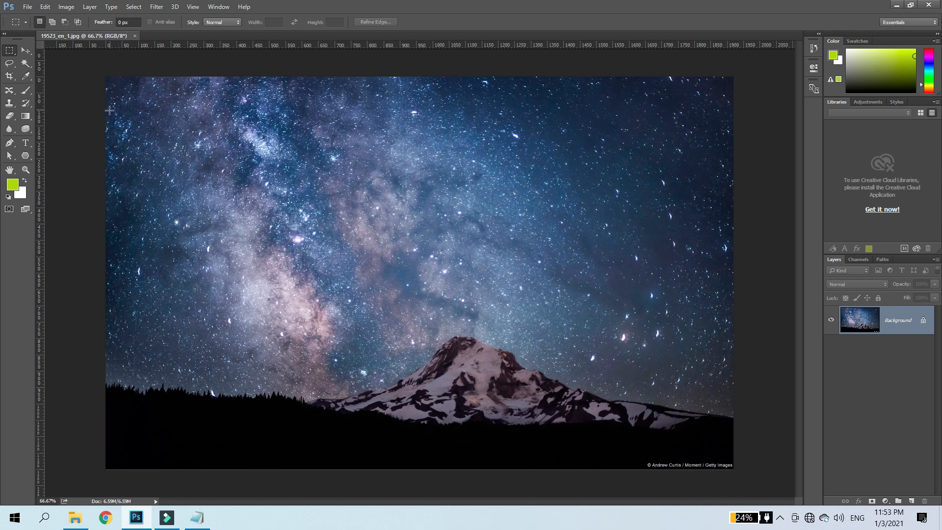
Float the 19523_en_1.jpg document in its own window and dock it back as a tab.
drag(66, 37, 225, 66)
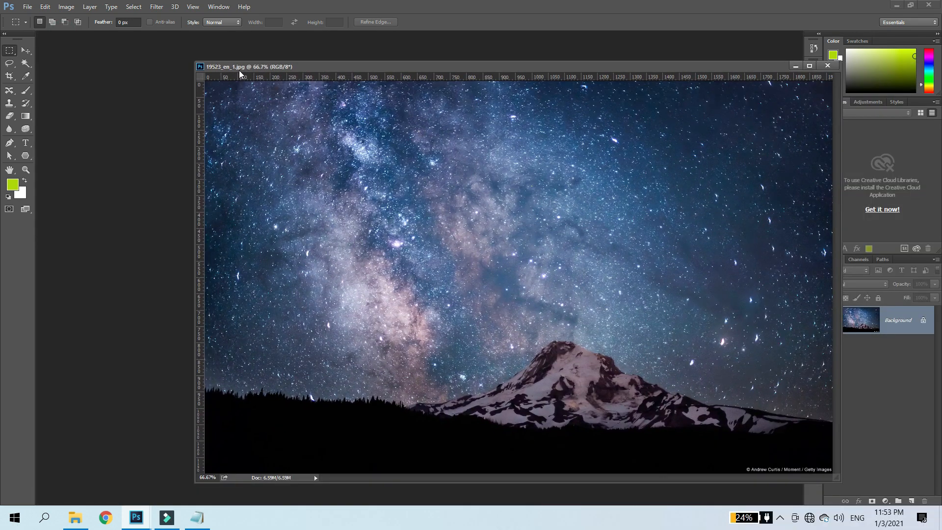
drag(214, 66, 63, 37)
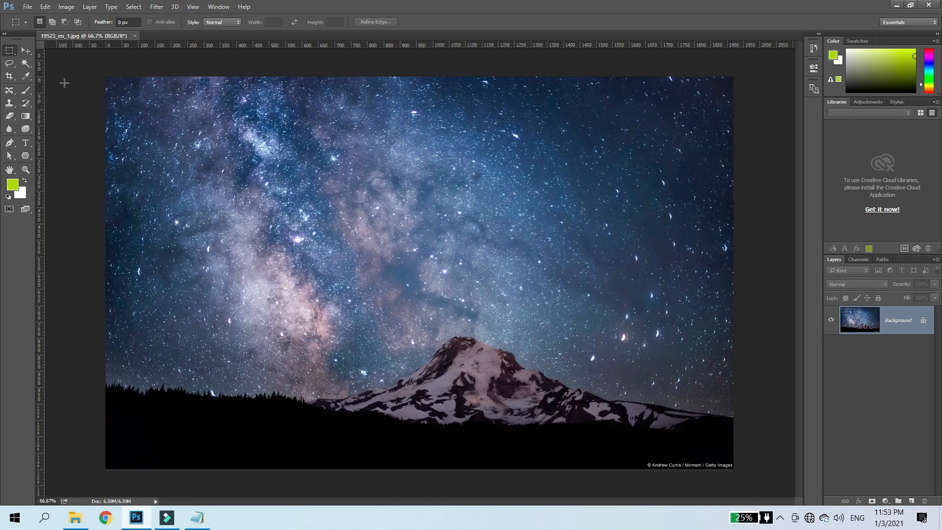
Show the Properties panel and collapse it back to its icon.
click(218, 7)
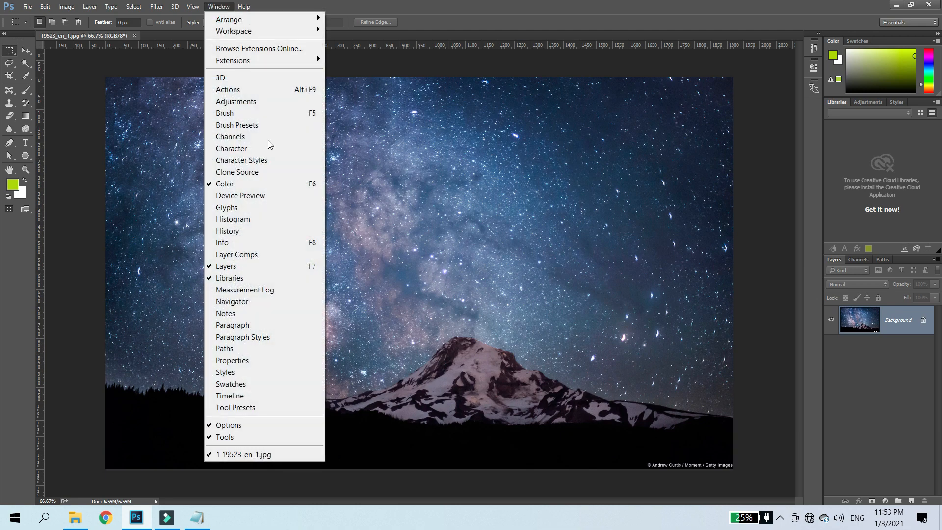
click(215, 4)
click(215, 4)
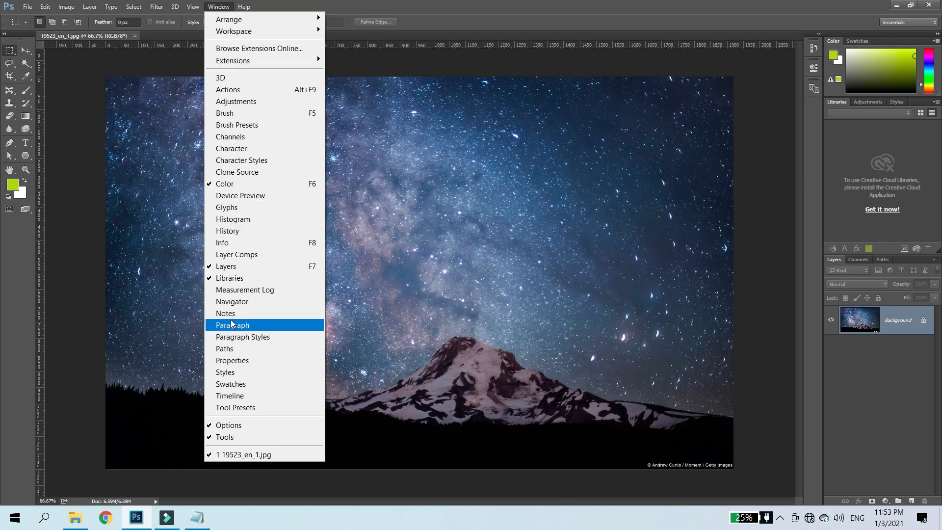
click(221, 362)
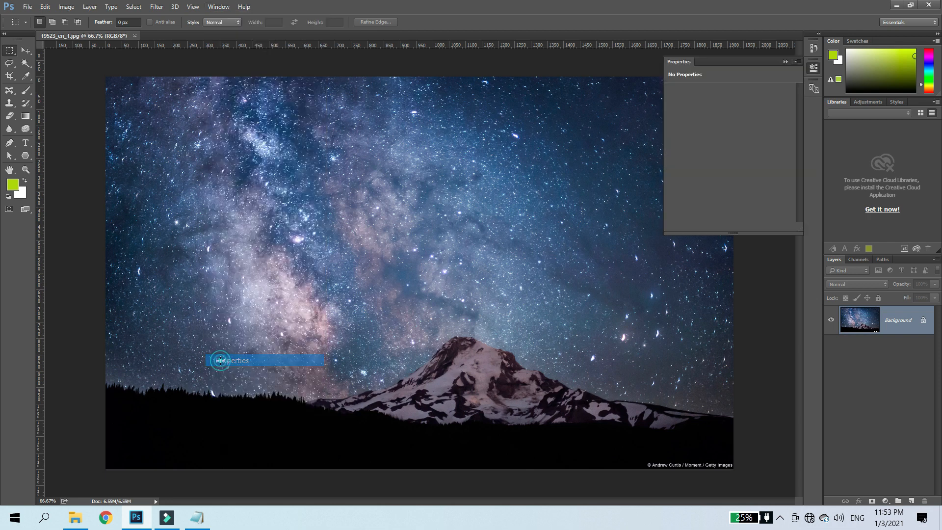
click(785, 62)
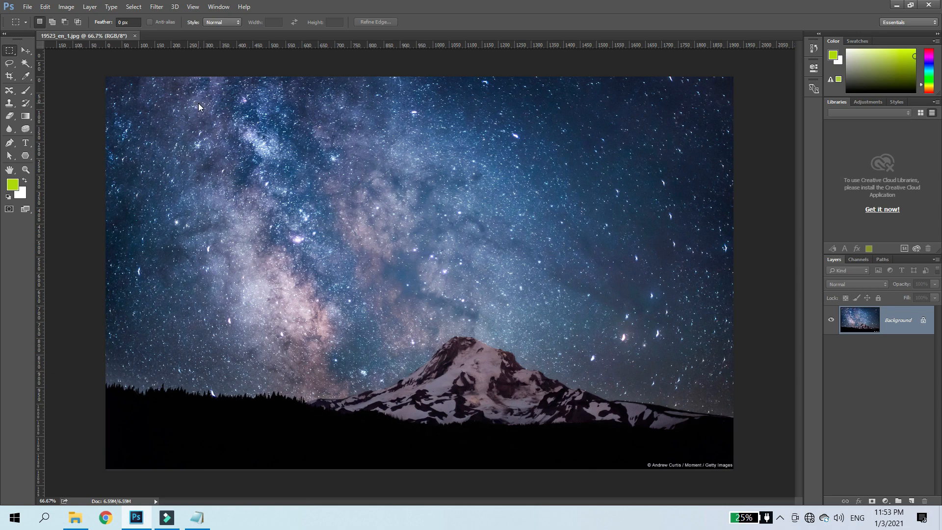
Open 18915_en_1 from the Graphic Design Wallpapers folder and move its image into the 19523_en_1.jpg document as a new layer.
key(ctrl+o)
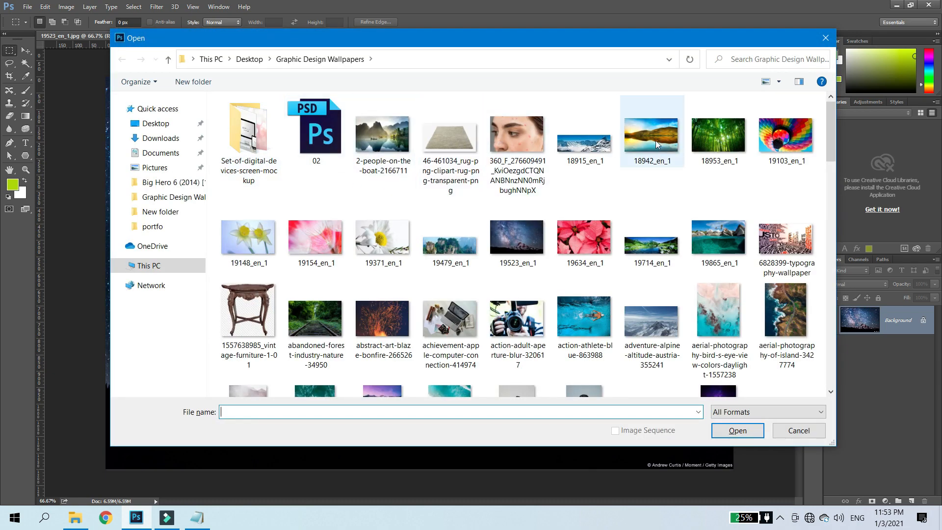
click(585, 143)
double_click(585, 143)
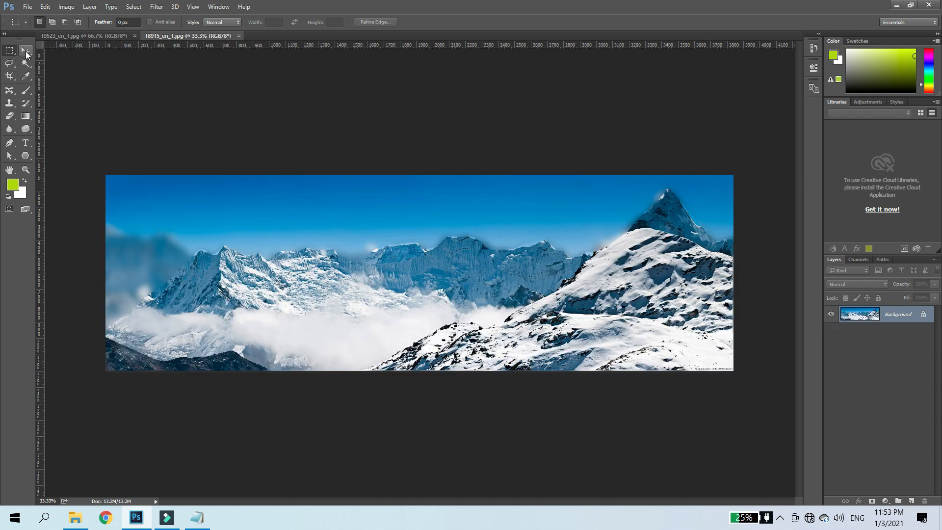
click(25, 51)
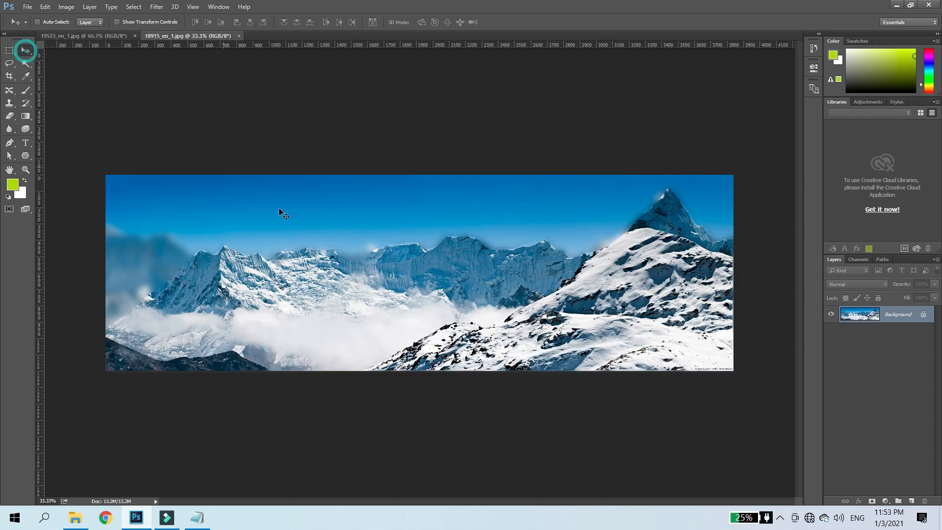
drag(298, 253, 250, 208)
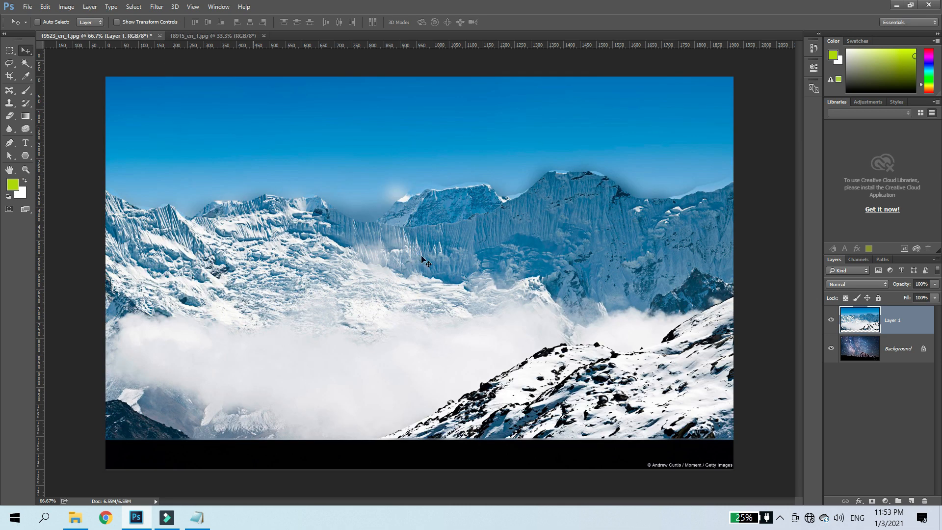
Move the snowy mountain layer to the right and slightly down over the night-sky image.
key(ctrl+t)
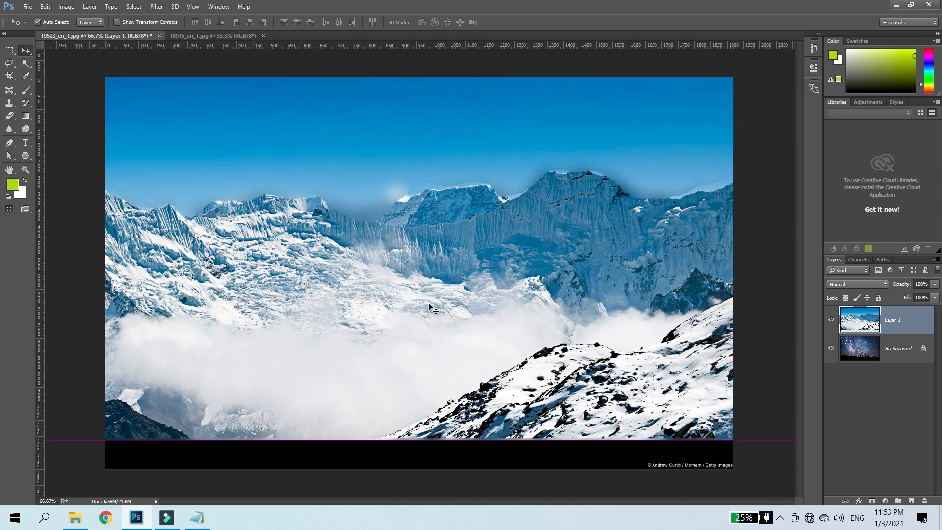
key(ctrl+minus)
key(Return)
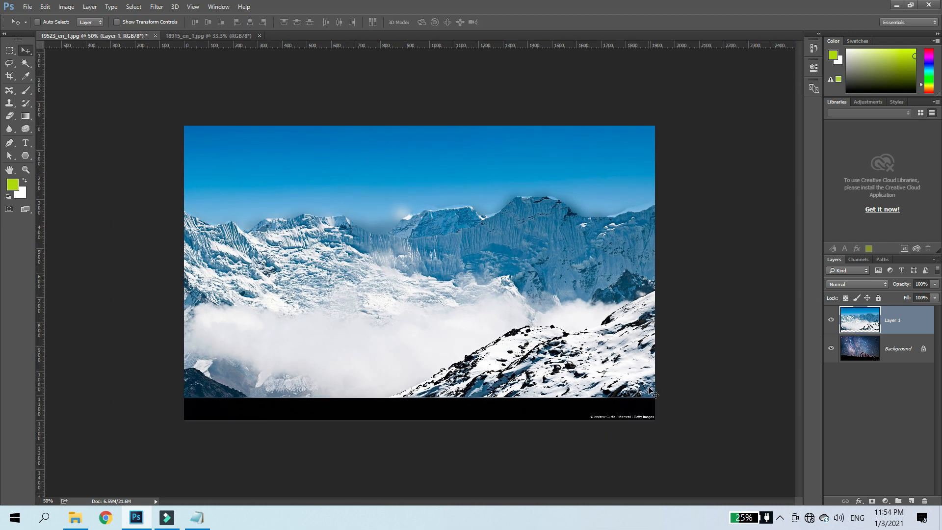
key(ctrl+minus)
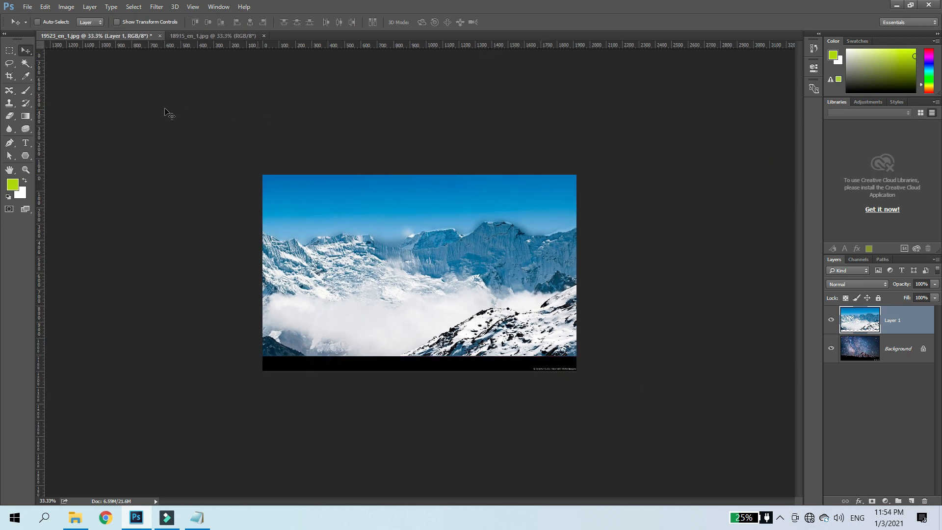
drag(349, 250, 398, 239)
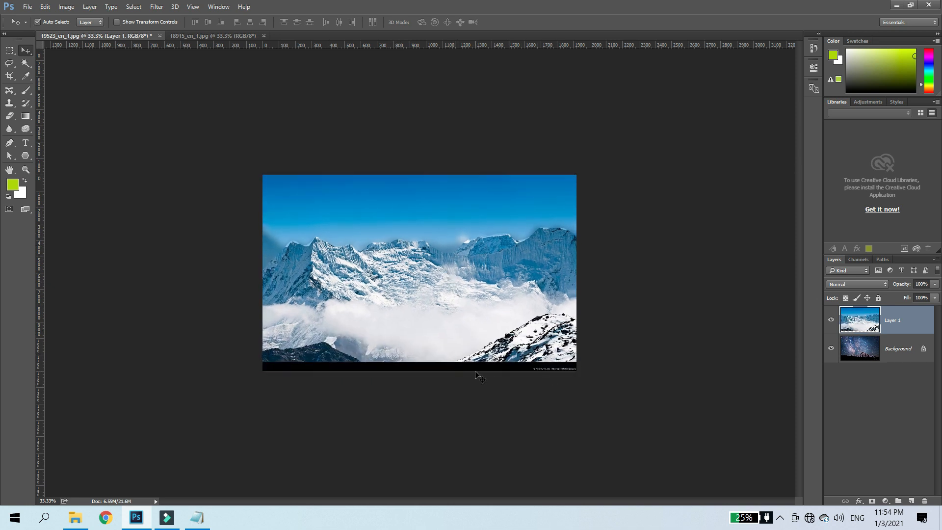
Enlarge the snowy mountain layer to about 115% with Free Transform and position it to cover the whole canvas.
key(ctrl+t)
key(Return)
key(ctrl)
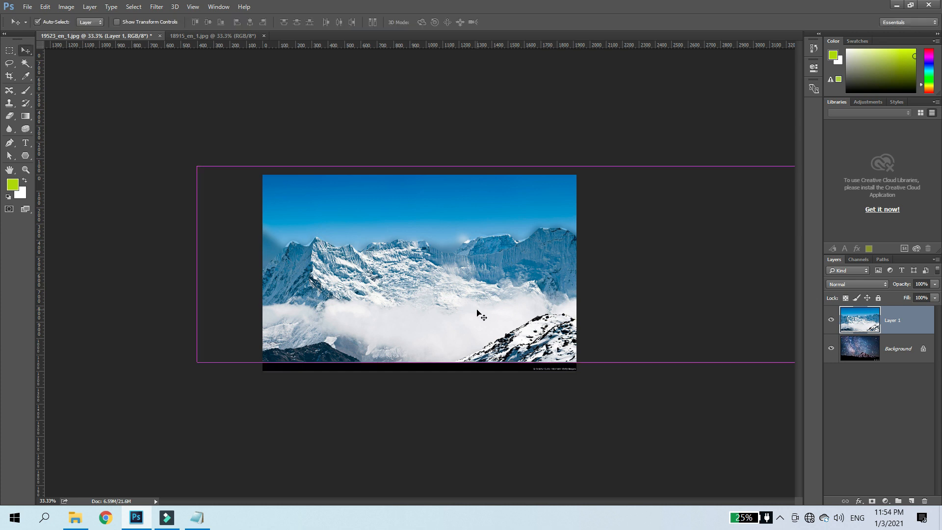
key(ctrl+t)
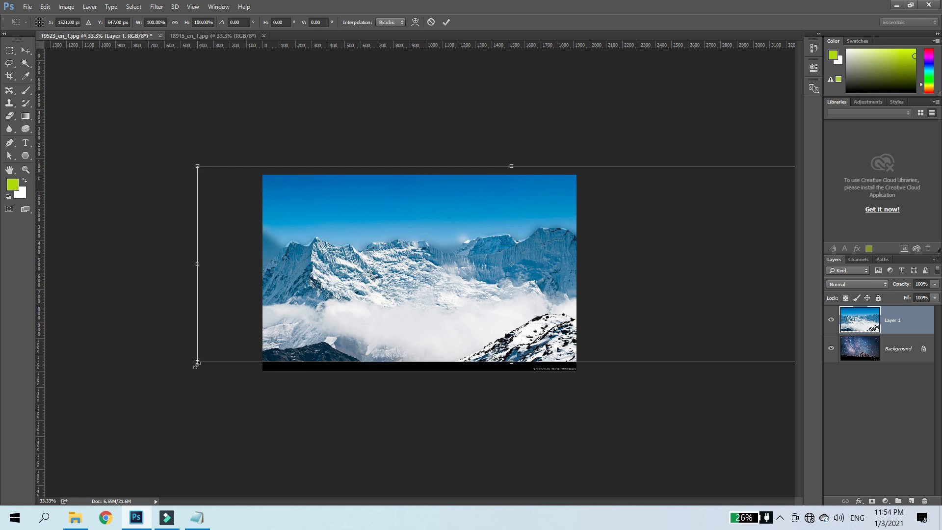
drag(195, 365, 147, 397)
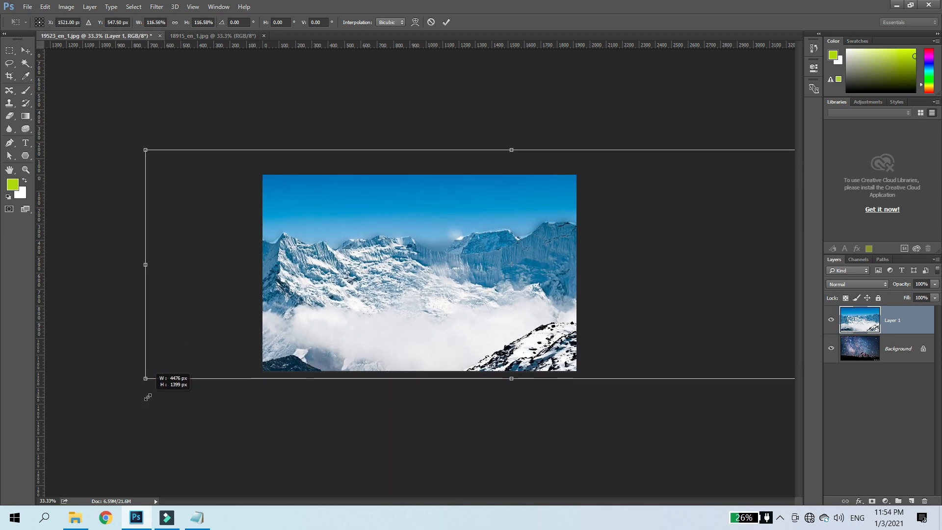
drag(466, 308, 558, 349)
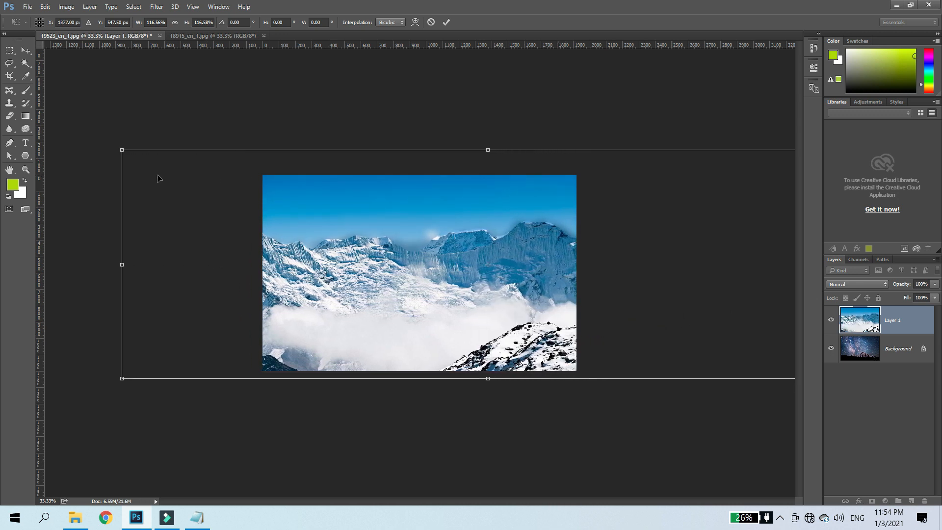
drag(122, 378, 138, 406)
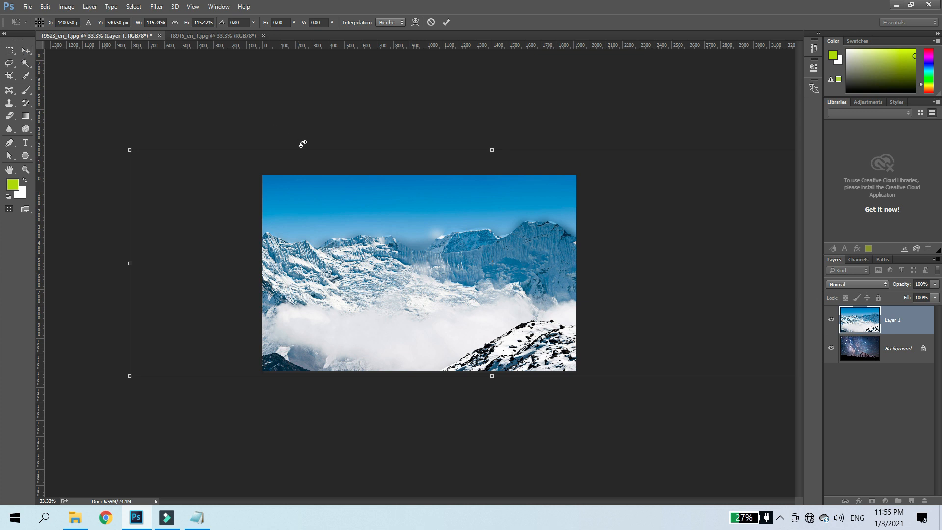
key(Return)
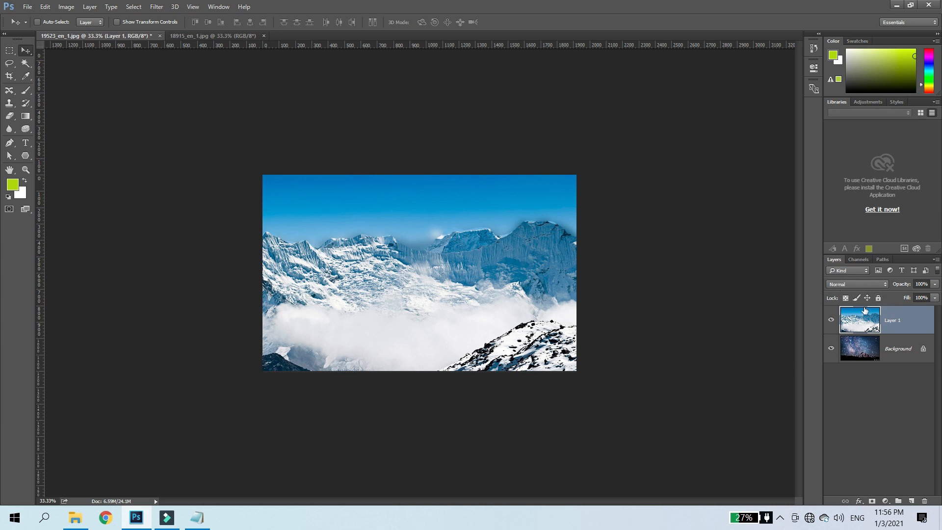
Try the Dissolve and Darken blend modes on the snowy mountain layer and return it to Normal.
click(843, 286)
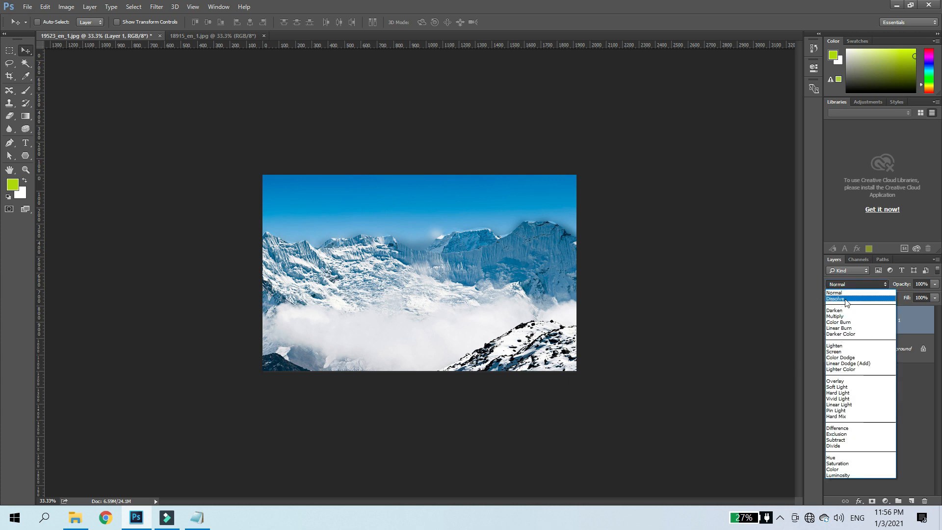
click(844, 298)
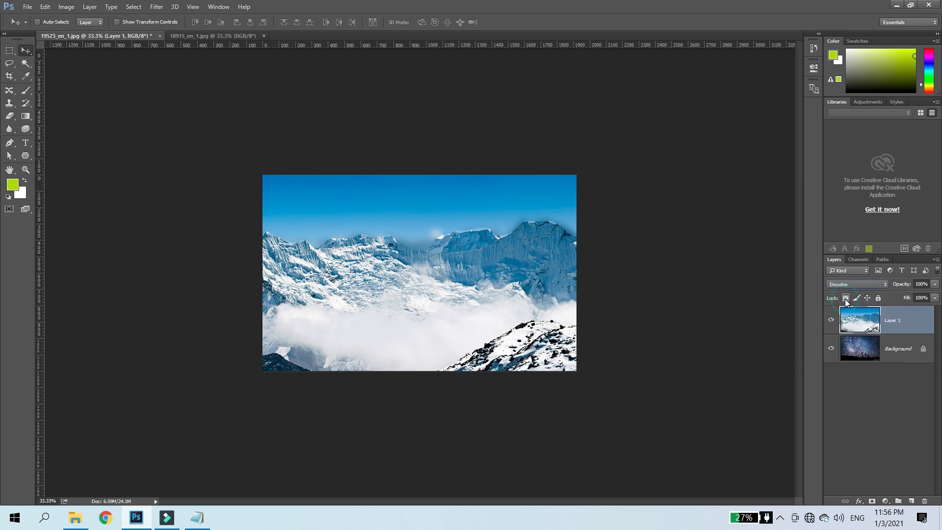
key(shift+plus)
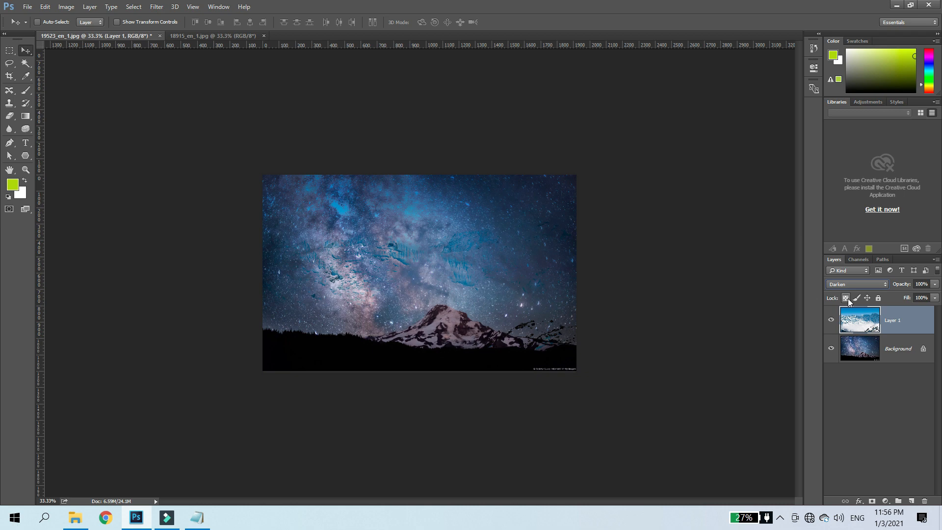
click(856, 285)
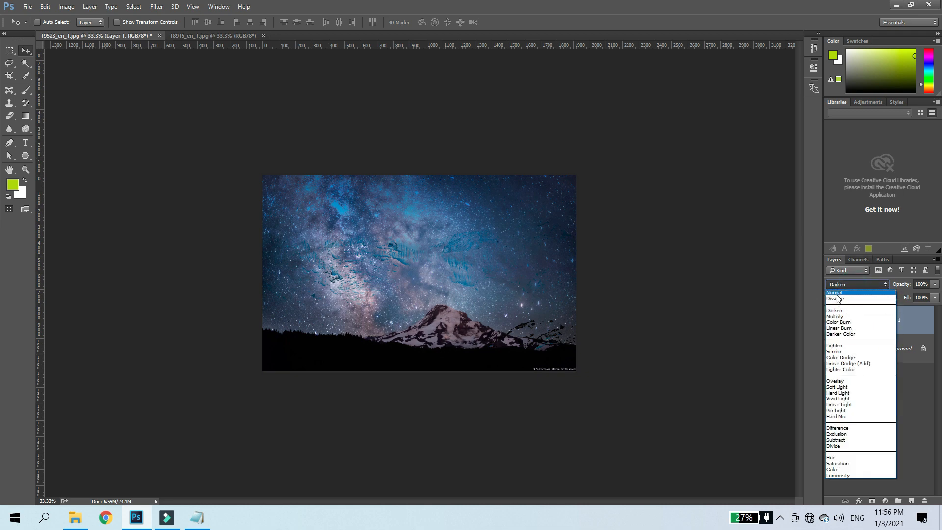
click(837, 293)
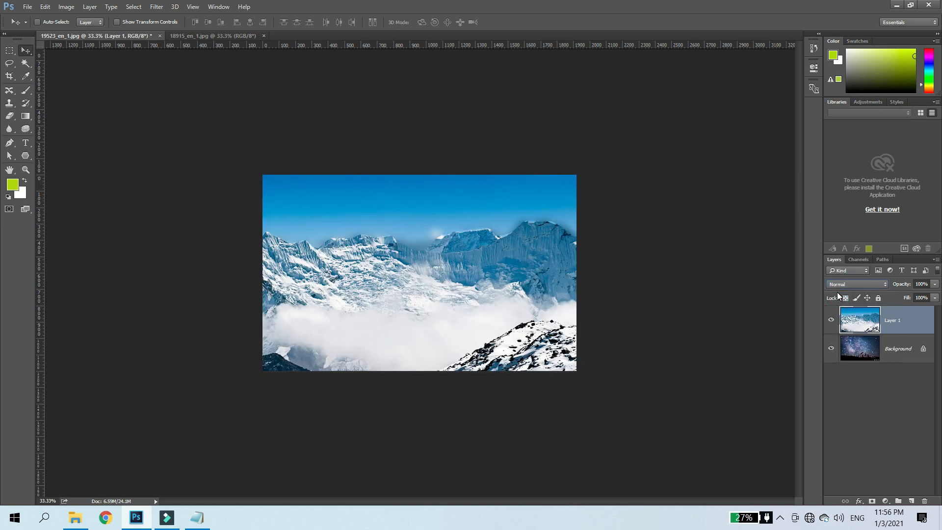
Cycle the snowy mountain layer through the blend modes up to Difference to compare their effects.
key(Down)
key(Down)
key(Down)
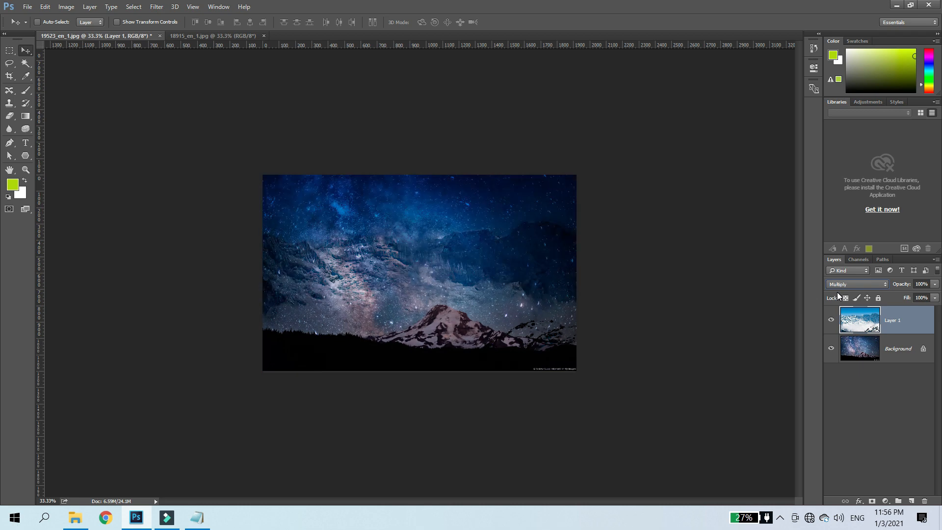
key(Down)
key(Down)
key(Down)
key(Down)
key(Down)
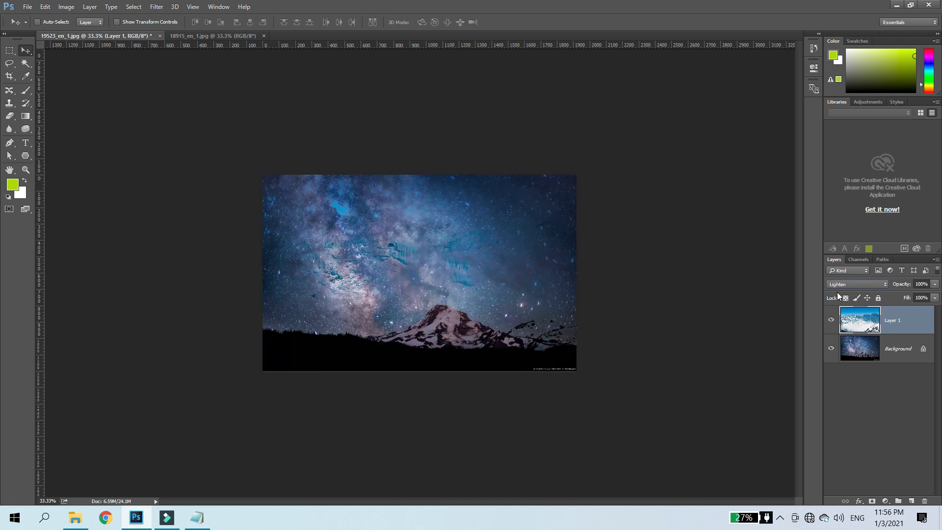
key(Down)
key(Down)
key(Down)
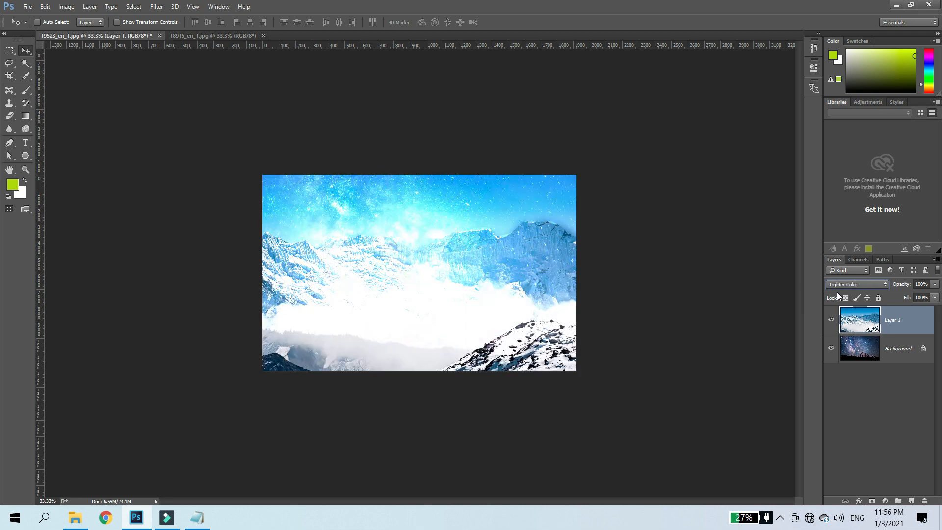
key(Down)
key(Up)
key(Down)
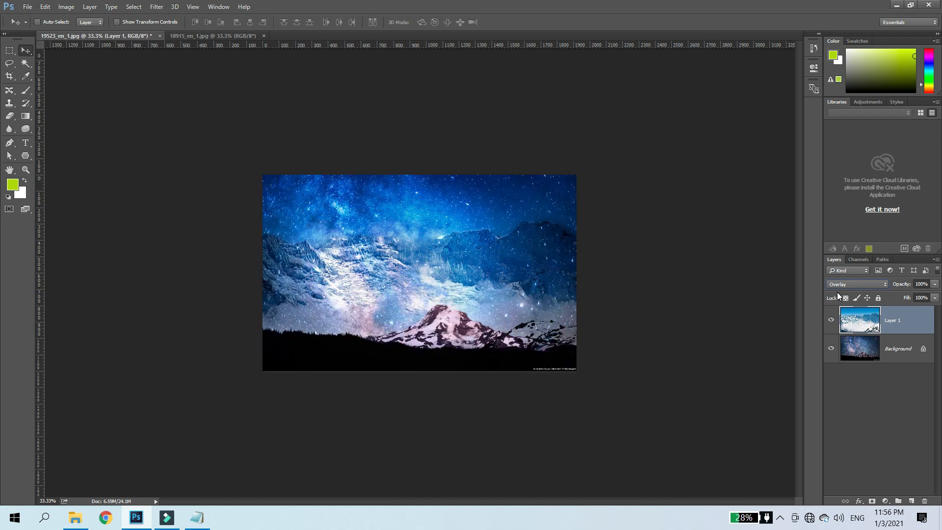
key(Down)
key(Down)
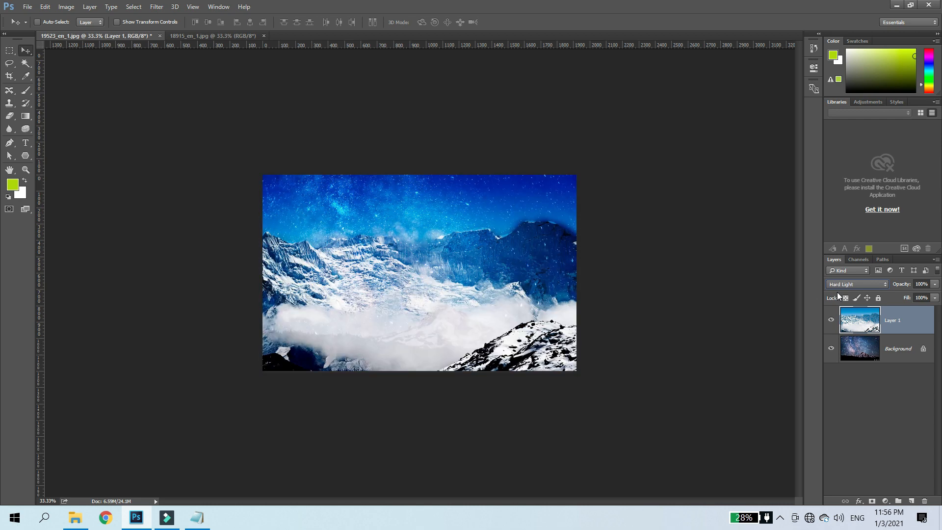
key(Down)
key(Down)
key(Down)
key(Down)
key(Down)
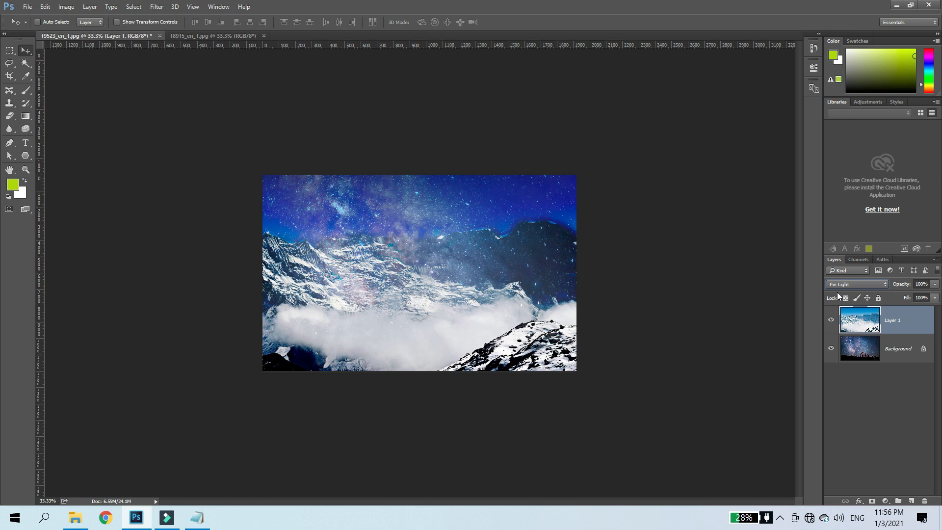
key(Down)
key(Down)
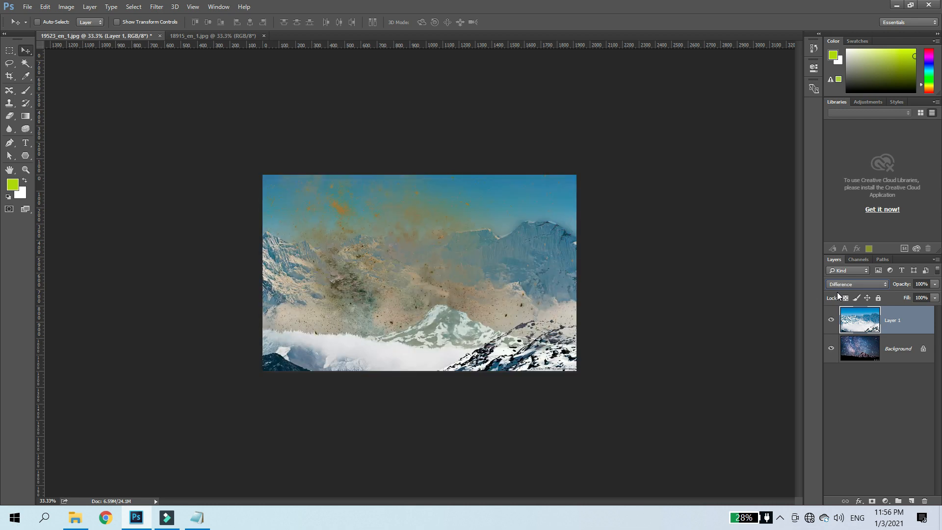
Set the snowy mountain layer's blend mode to Hard Light.
key(Up)
key(Up)
key(Up)
key(Up)
key(Up)
key(Up)
key(Up)
key(Up)
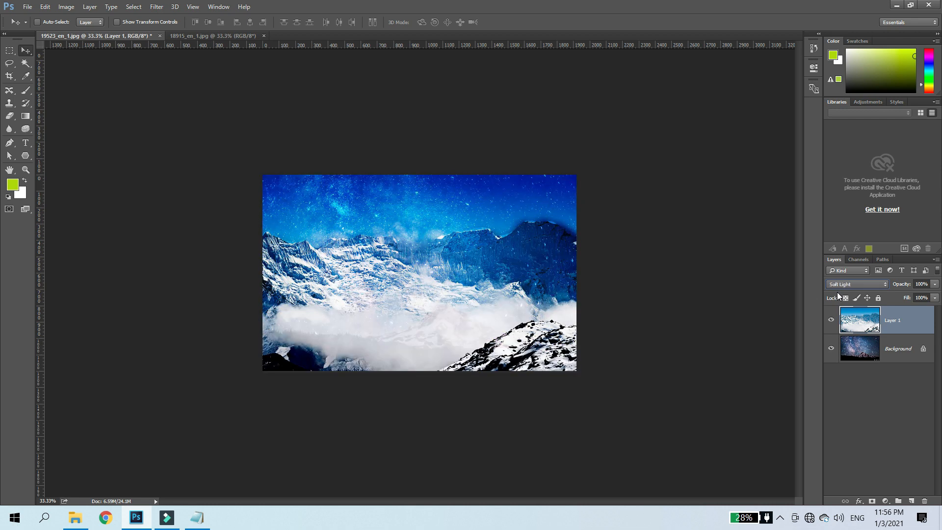
key(Down)
Shift the blended mountain layer down and to the right with the Move tool, keeping the canvas covered.
click(30, 50)
drag(443, 285, 672, 322)
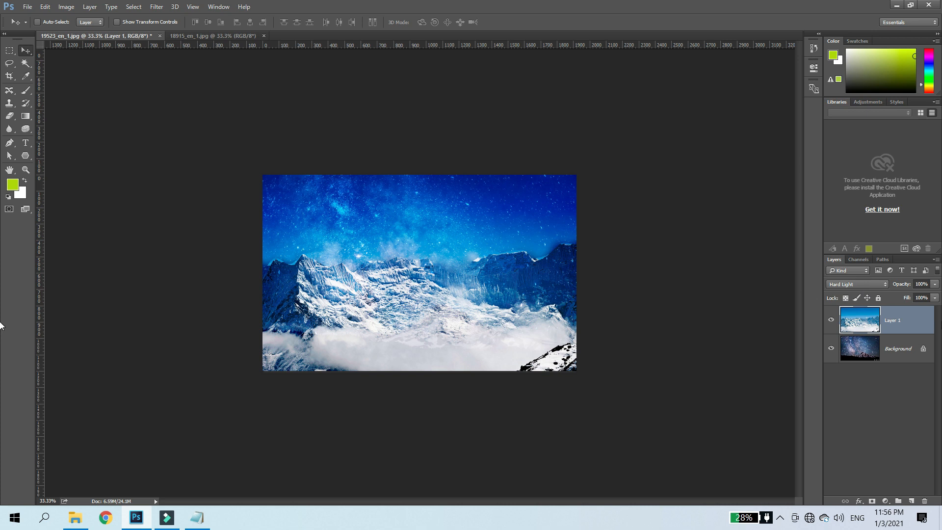
Try 65% opacity on the mountain layer and reduce it further to 25%.
click(919, 283)
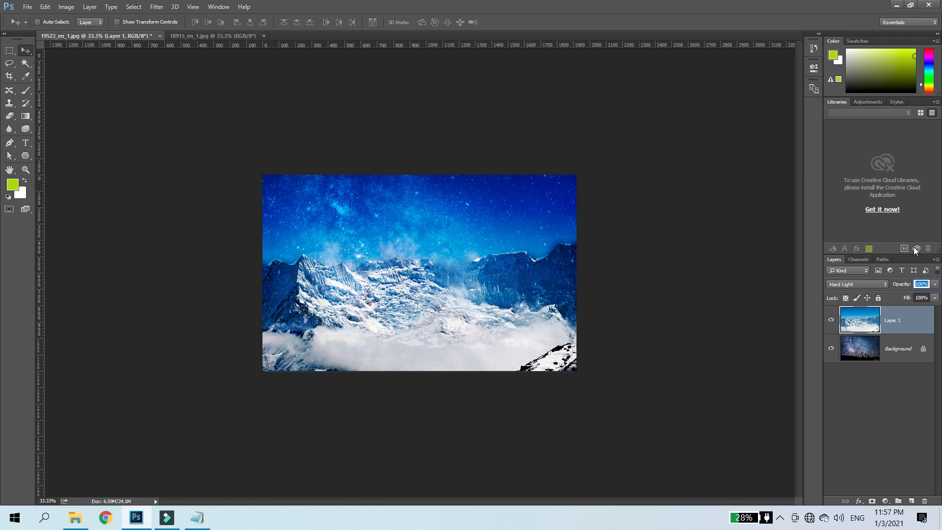
text(65)
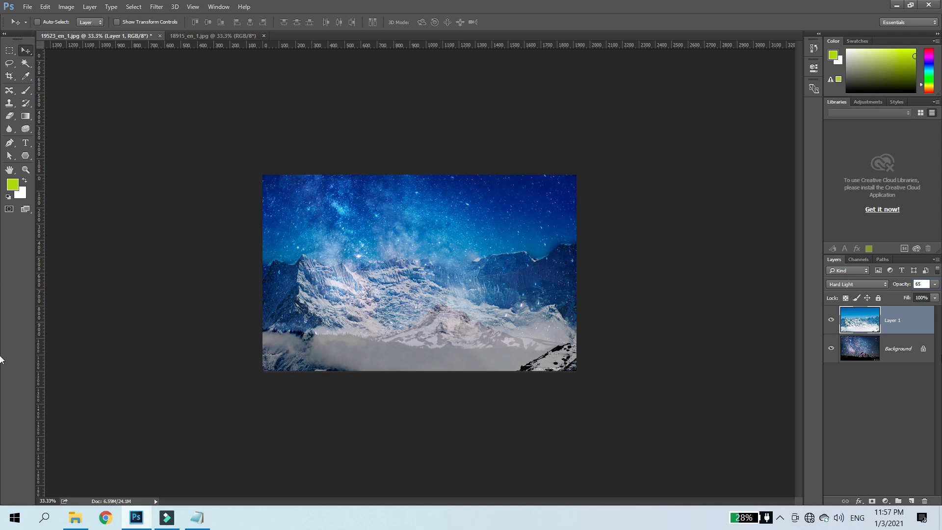
key(Return)
text(25)
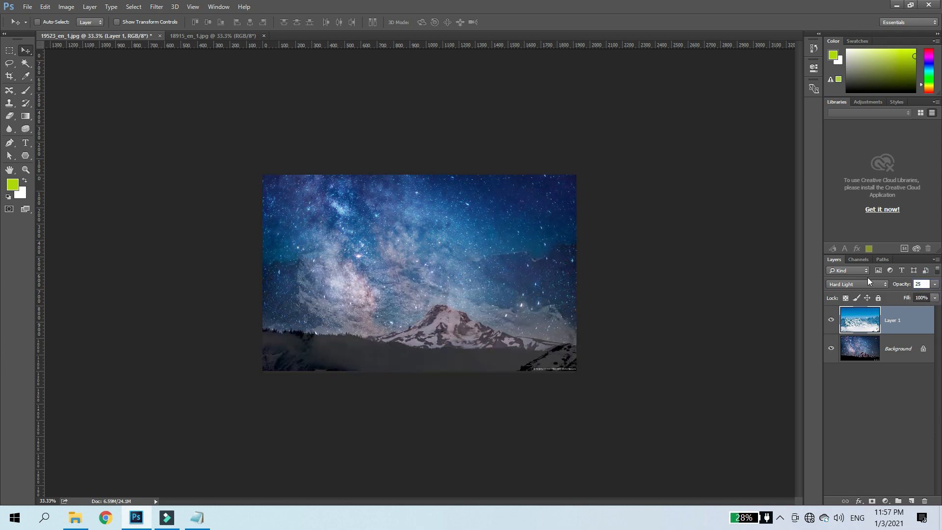
Try 7% opacity on the snowy mountain layer and bring it back up to 100%.
click(934, 283)
drag(905, 296, 890, 296)
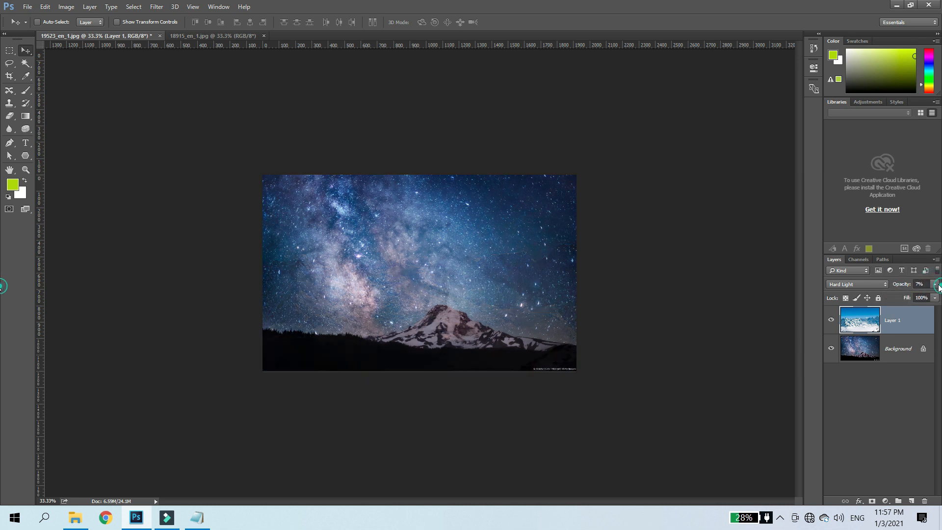
click(935, 284)
drag(926, 297, 939, 297)
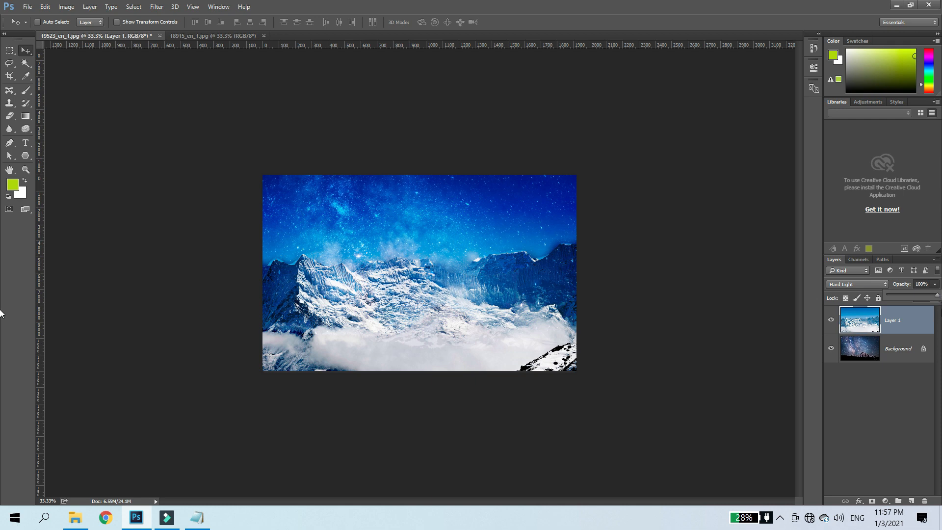
mouse_move(937, 295)
mouse_down()
mouse_move(883, 297)
mouse_move(936, 296)
mouse_up()
In 18915_en_1.jpg, select the panorama's left part with the Rectangular Marquee tool, about 1300 px wide, and copy it to a new layer.
click(14, 49)
click(22, 51)
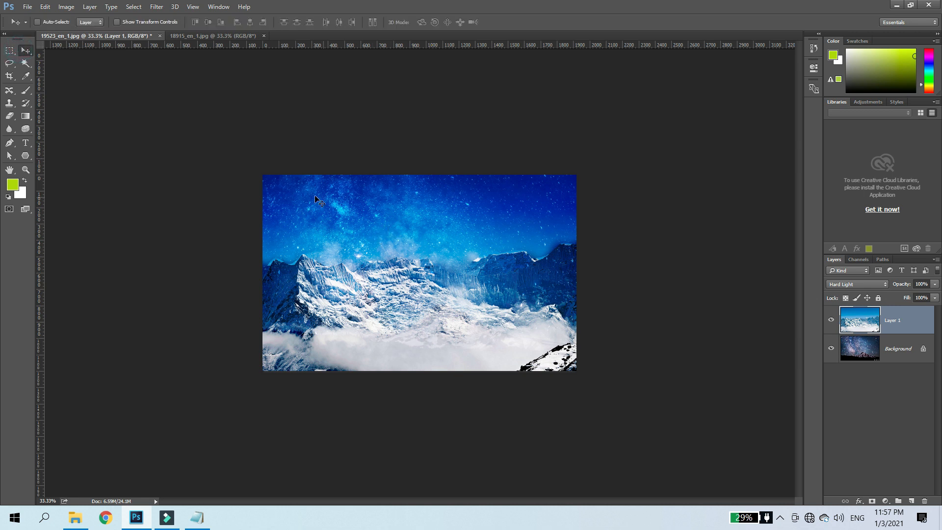
click(9, 50)
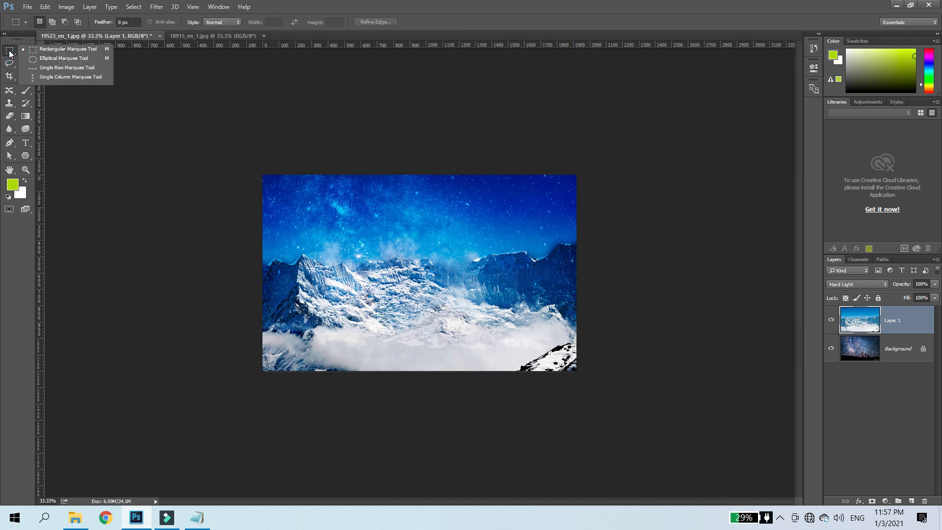
click(7, 49)
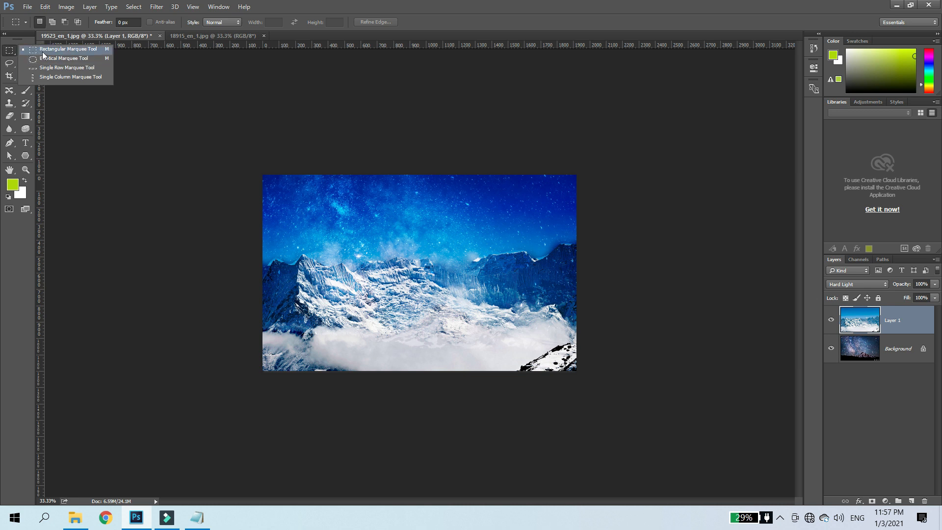
click(60, 49)
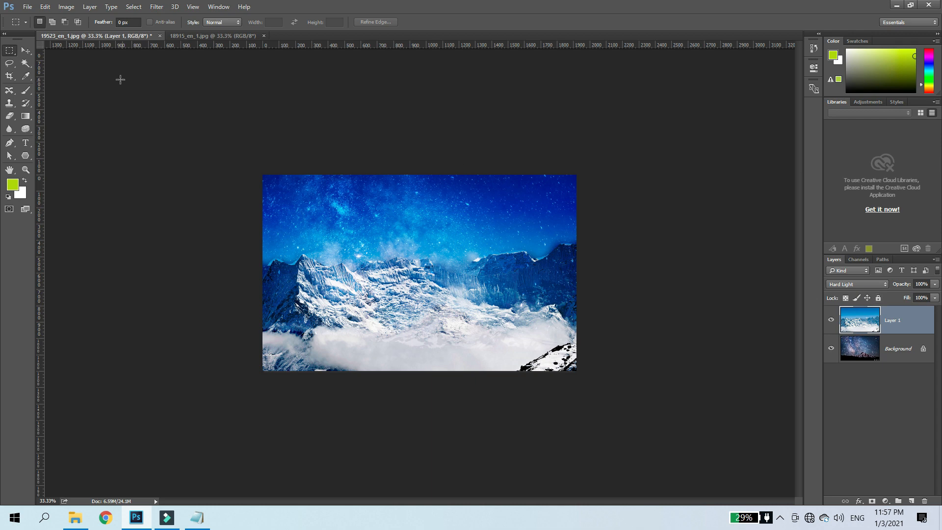
click(218, 36)
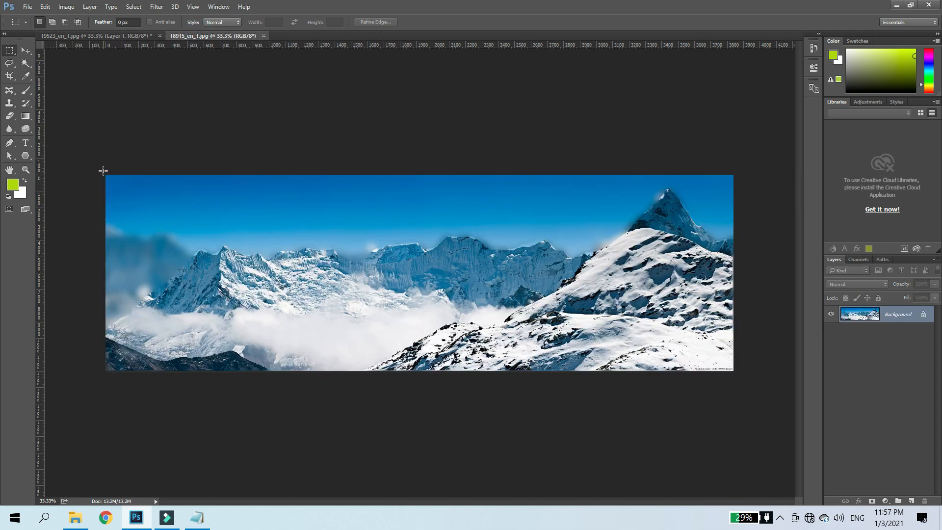
drag(104, 173, 322, 418)
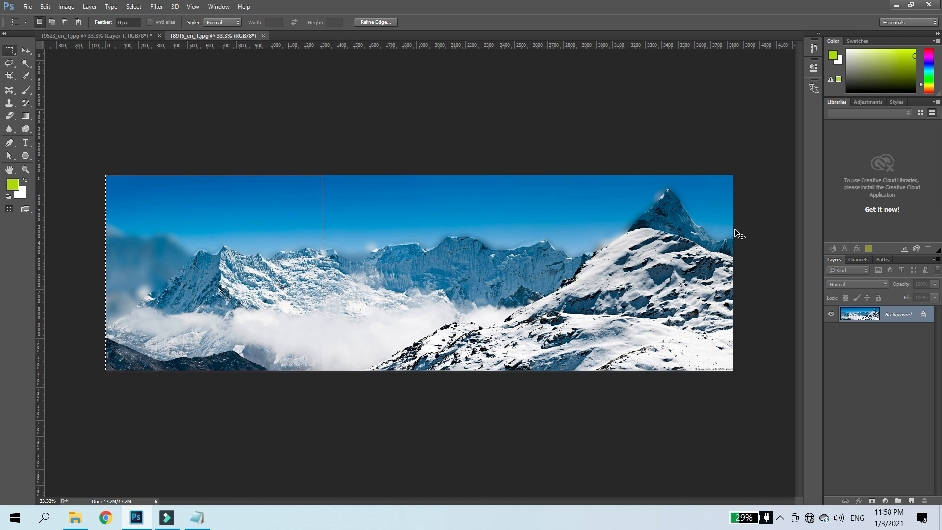
key(ctrl+j)
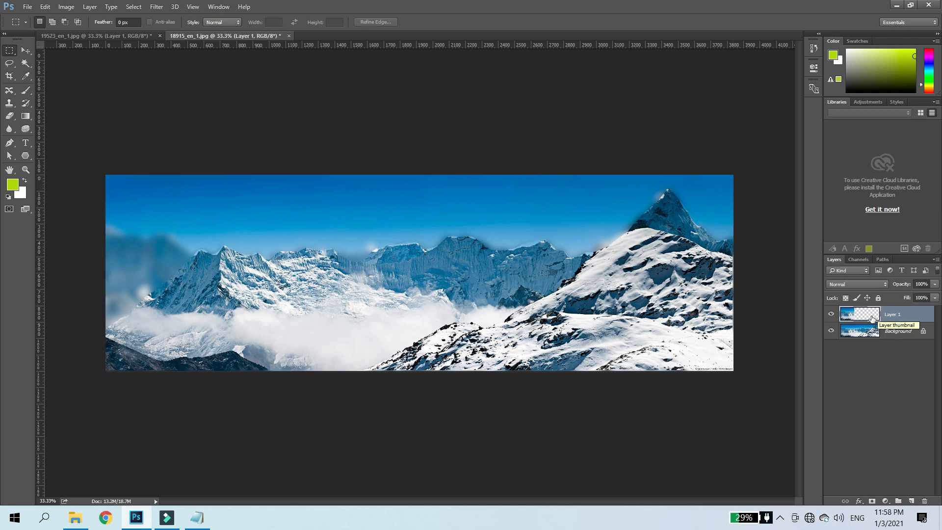
Review the thumbnail size choices in the Layers Panel Options and keep the largest thumbnail with Entire Document contents.
click(935, 259)
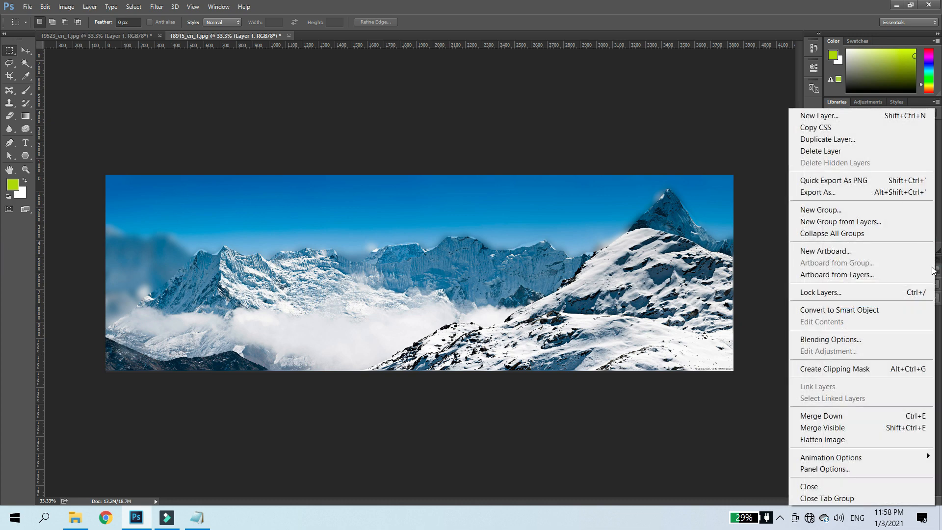
click(849, 468)
click(539, 129)
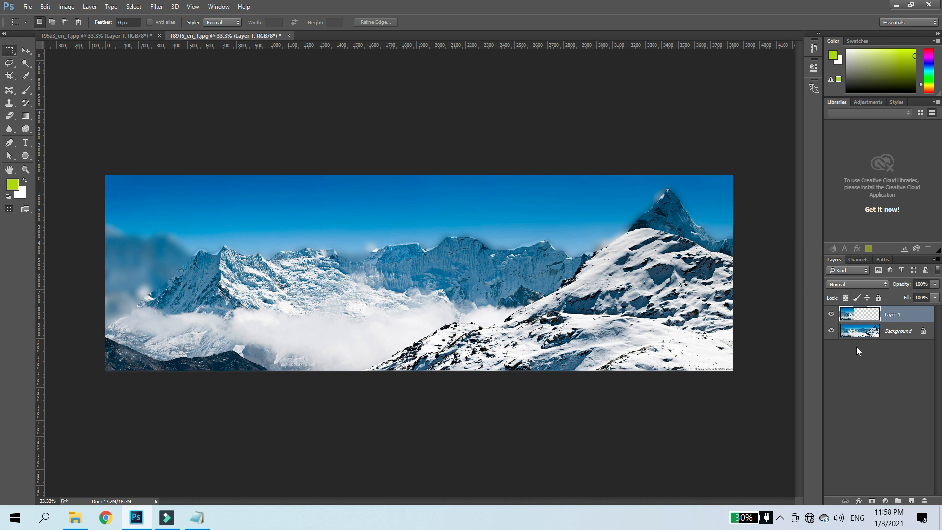
click(935, 260)
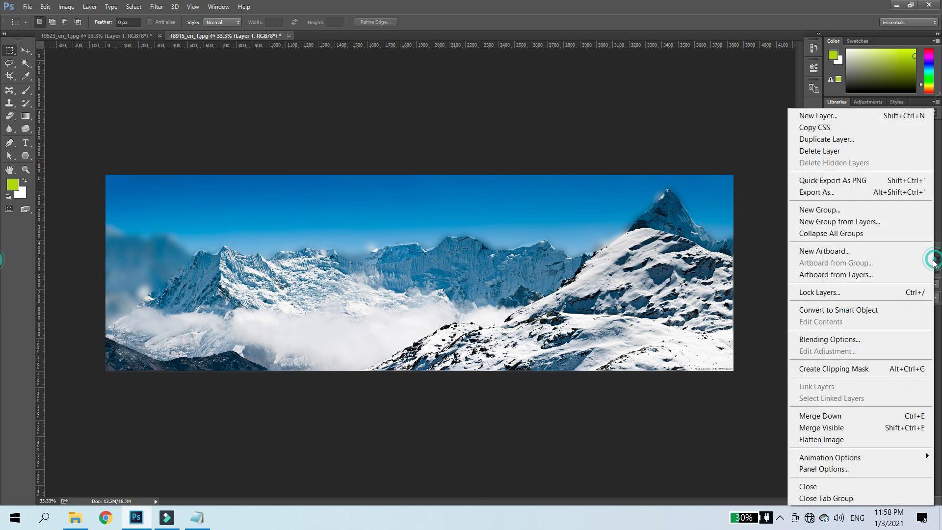
click(844, 471)
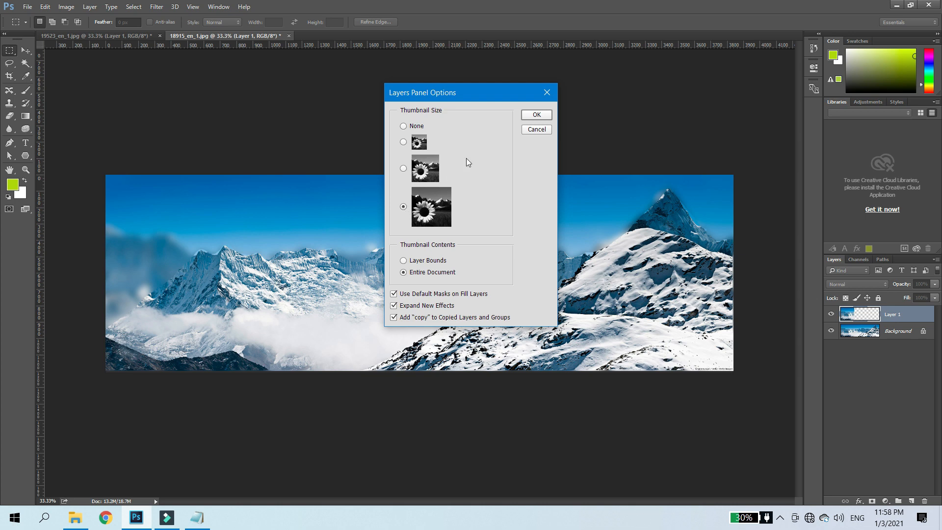
click(535, 115)
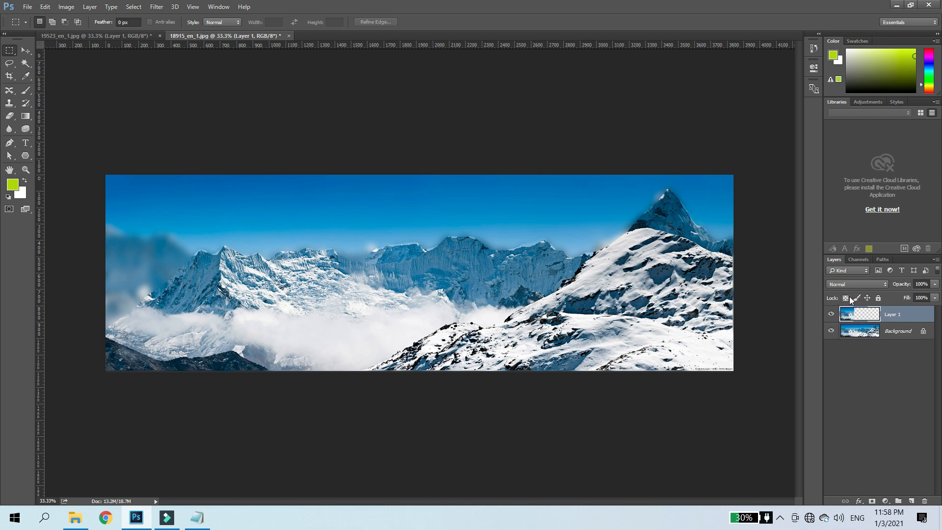
Close the Libraries and Color tab groups so that the Layers panel takes the full height.
click(935, 101)
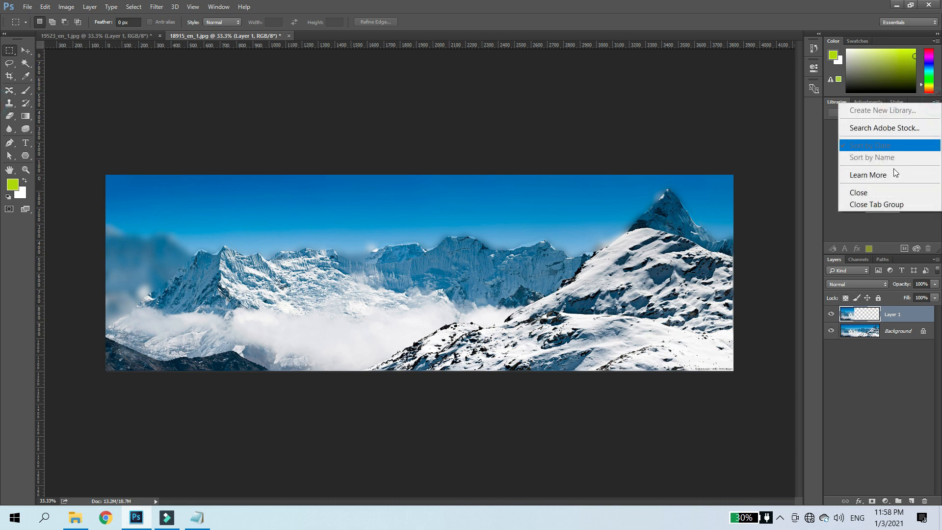
click(872, 203)
click(935, 41)
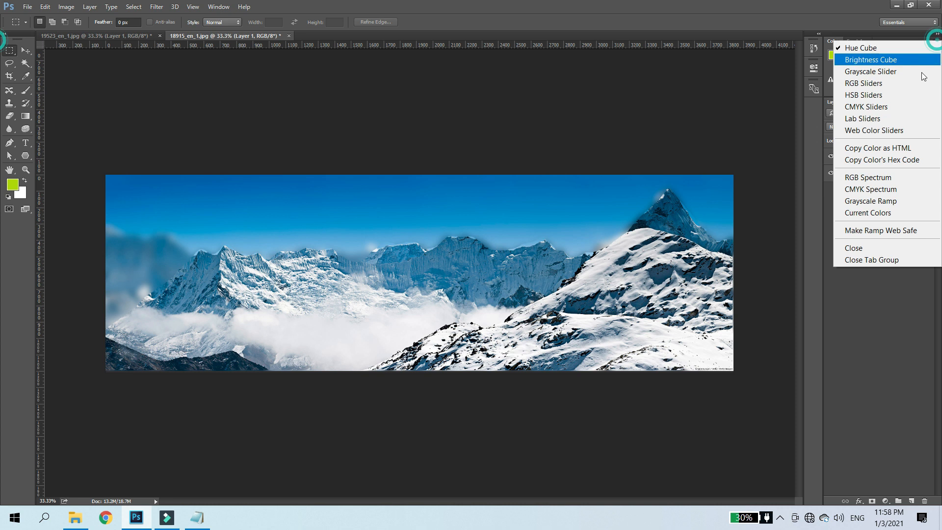
click(852, 260)
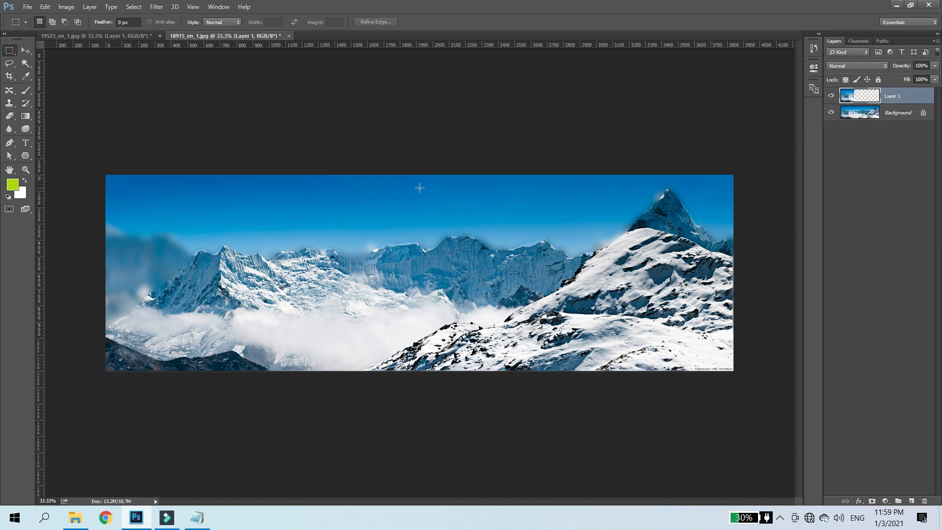
Toggle the visibility of the Background and Layer 1 to compare them, leaving only the Background shown and nothing selected.
click(831, 115)
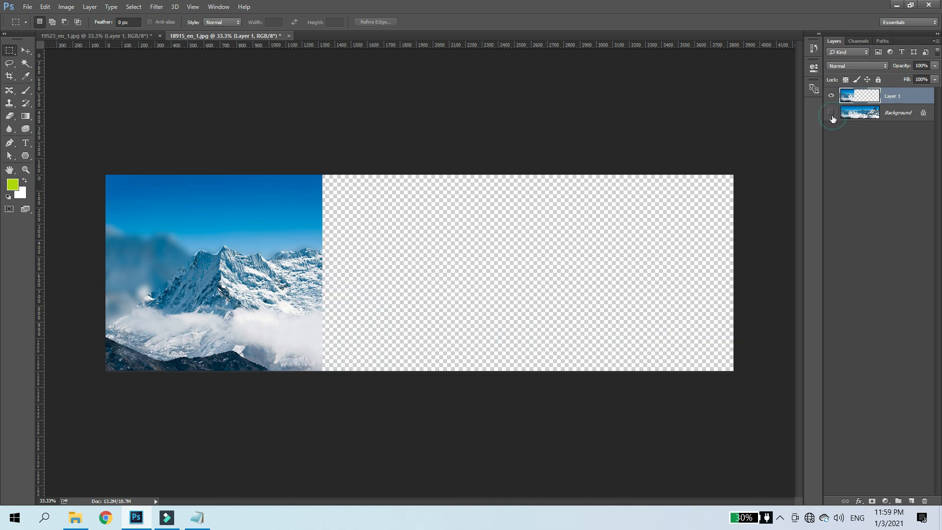
click(831, 96)
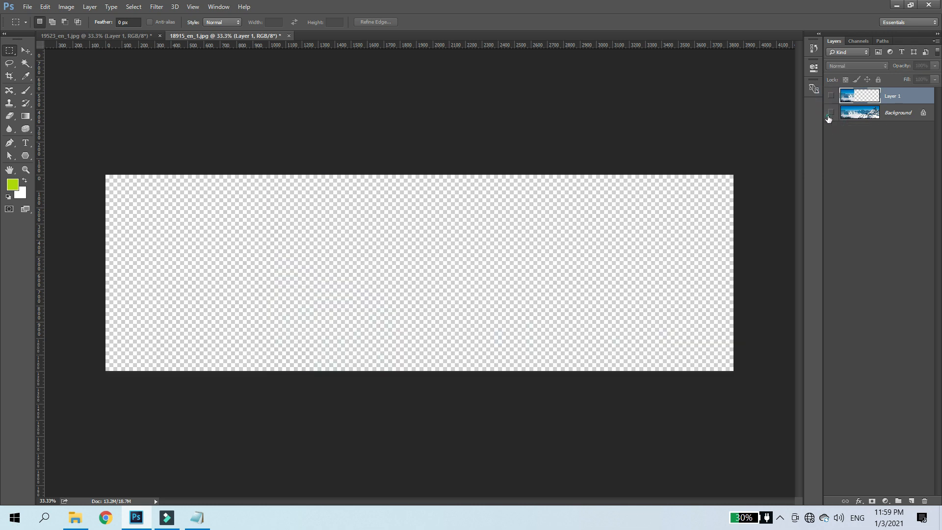
click(831, 114)
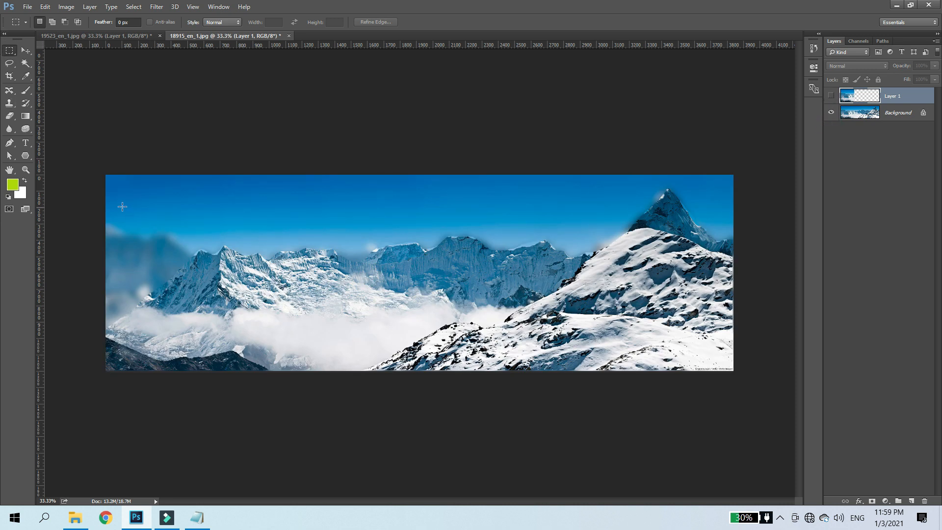
drag(84, 154, 283, 385)
click(319, 345)
Switch to Notepad and write the note "ctrl + c (to copy)".
click(197, 518)
key(Caps_Lock)
text(ctrl)
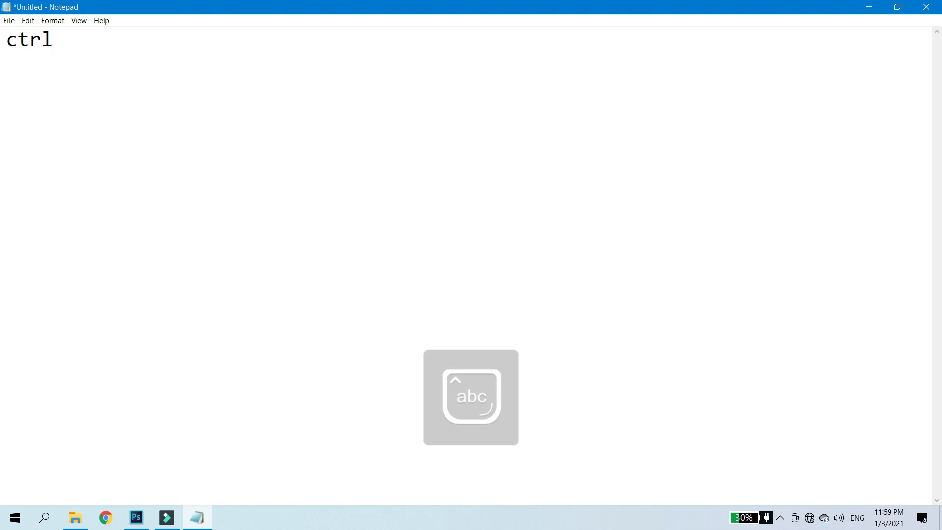
text( + c)
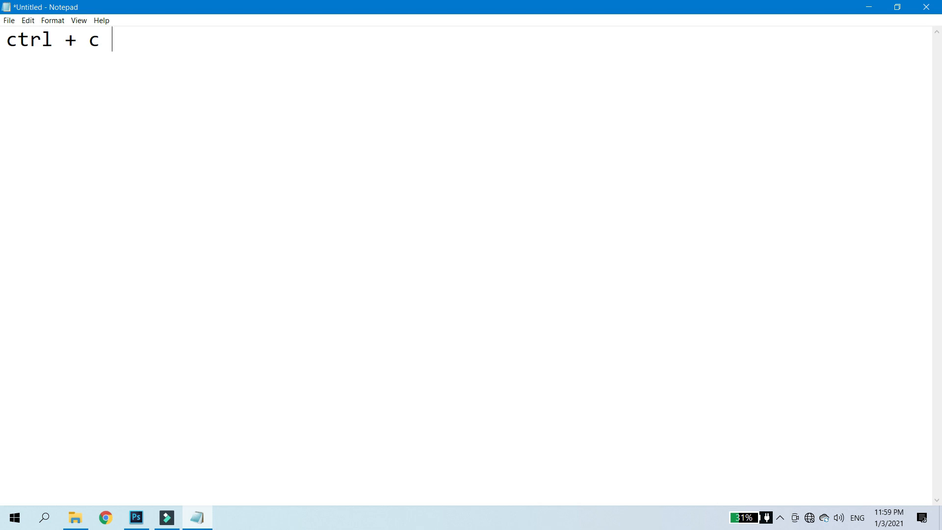
text( 9))
key(BackSpace)
key(BackSpace)
text(())
key(Left)
text(to copy)
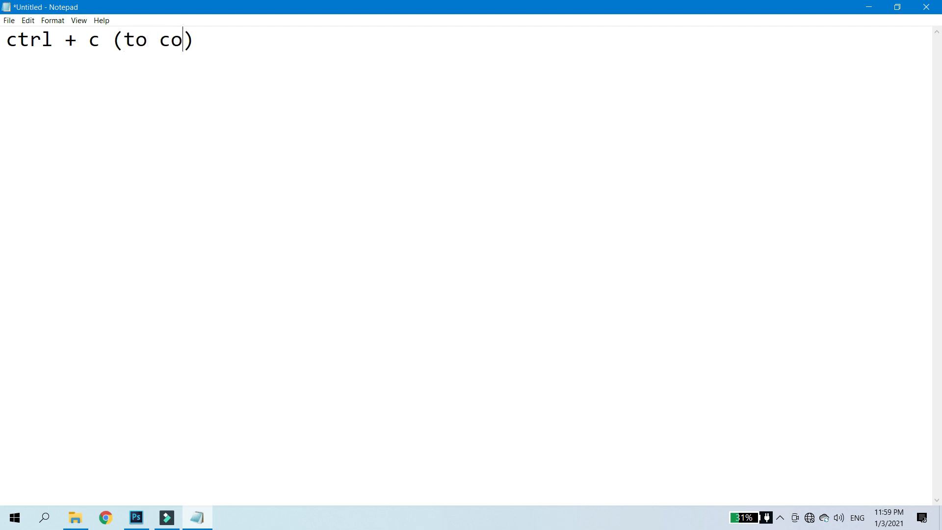
key(Right)
Add the line "ctrl + v (to paste)" to the note and return to Photoshop.
key(Return)
text(ctrl + )
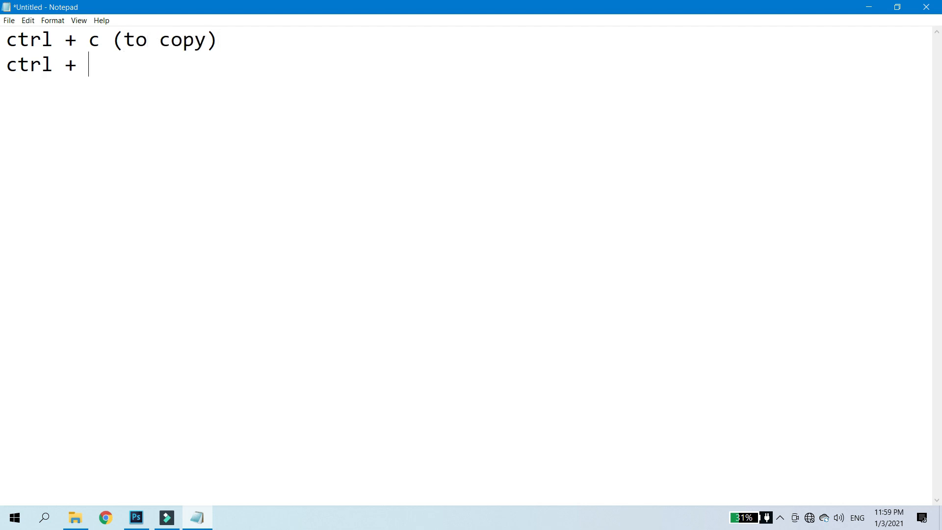
text(v (to ))
key(Left)
text(to page)
key(BackSpace)
key(BackSpace)
text(ste)
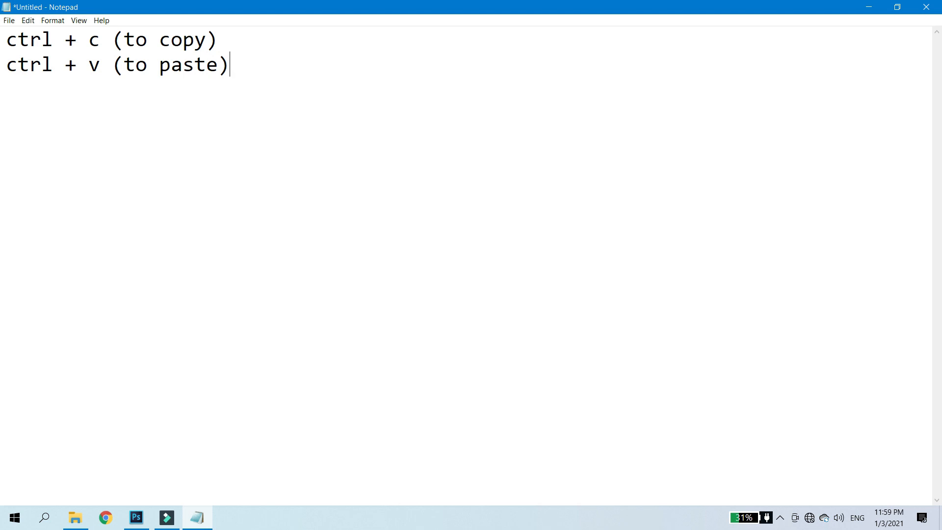
click(868, 6)
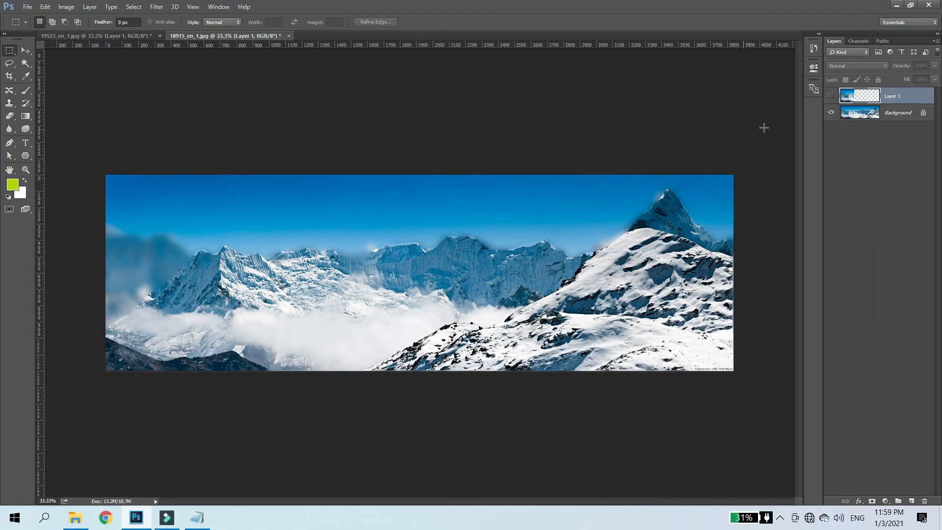
View Layer 1 on its own by hiding the Background, and switch back to showing only the Background.
click(831, 113)
click(830, 95)
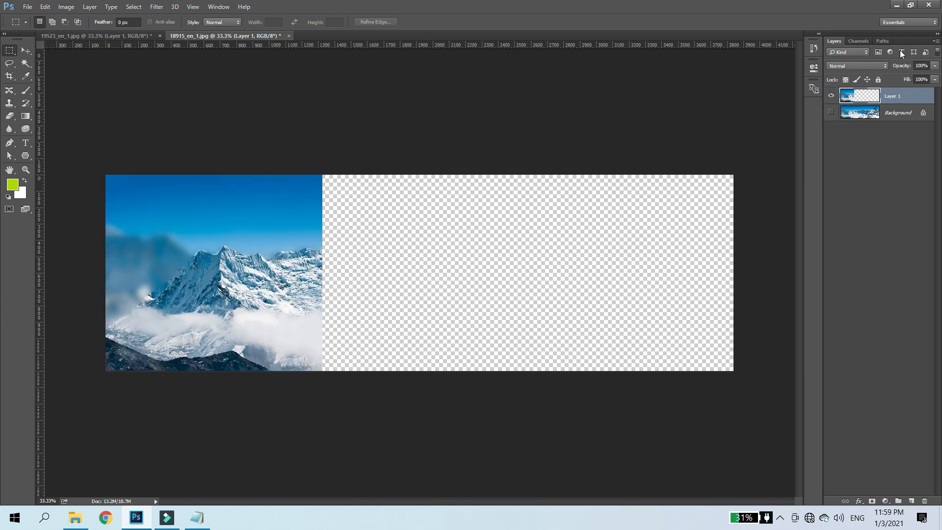
click(830, 96)
click(831, 113)
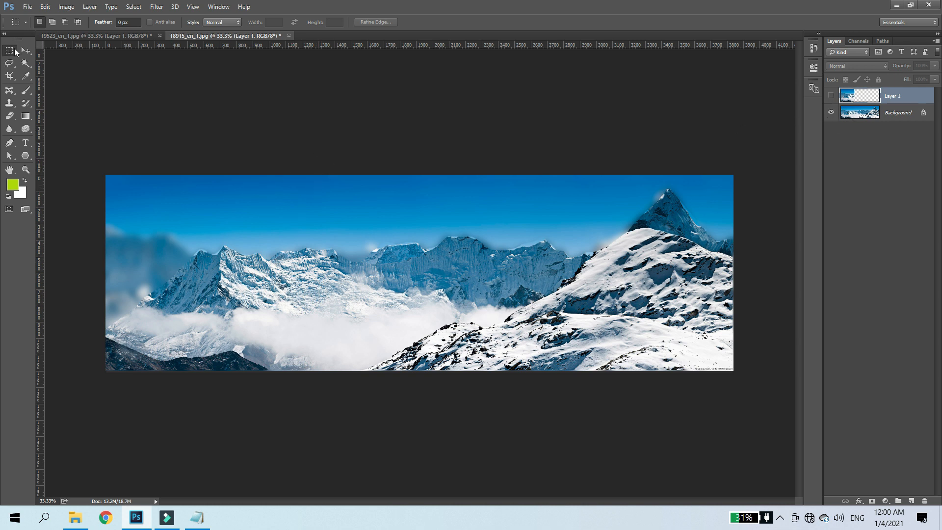
Marquee-select the panorama's middle section, about 1250 px wide, try pasting the clipboard content there, and undo the paste.
drag(332, 165, 536, 411)
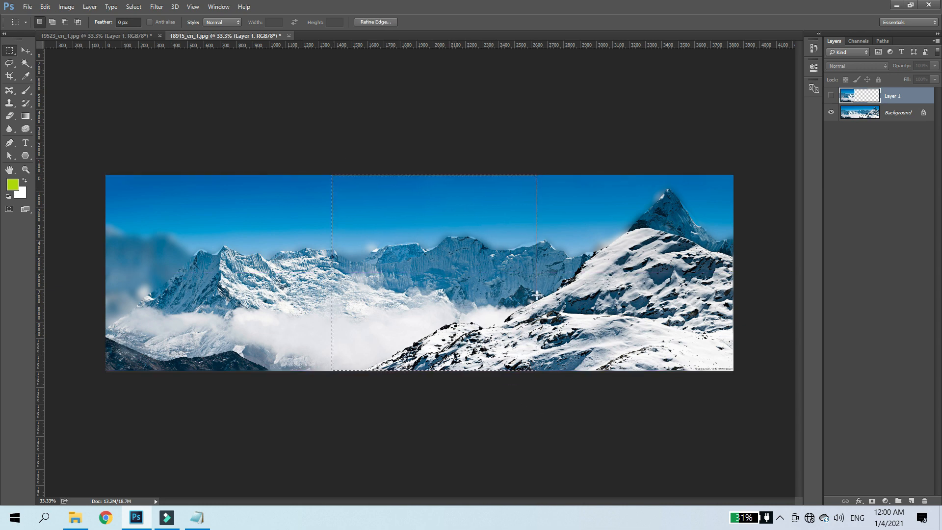
key(ctrl+v)
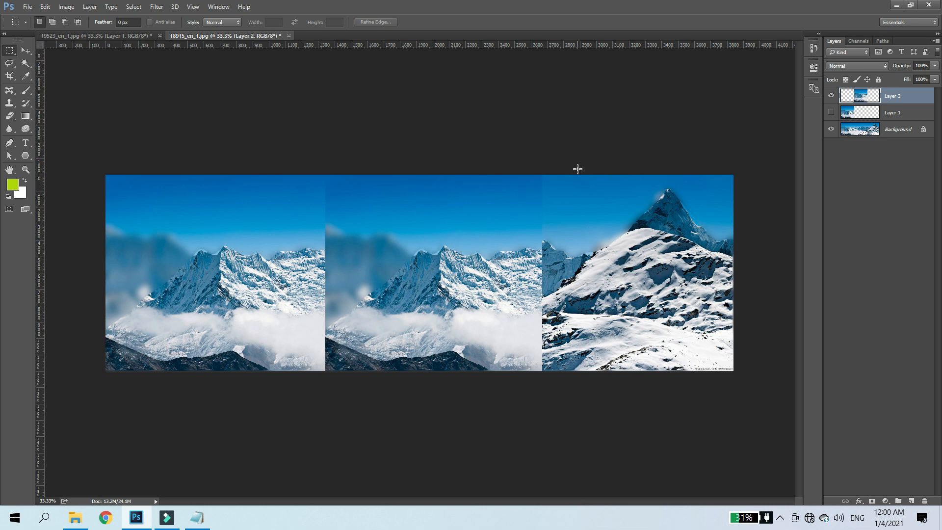
key(ctrl+z)
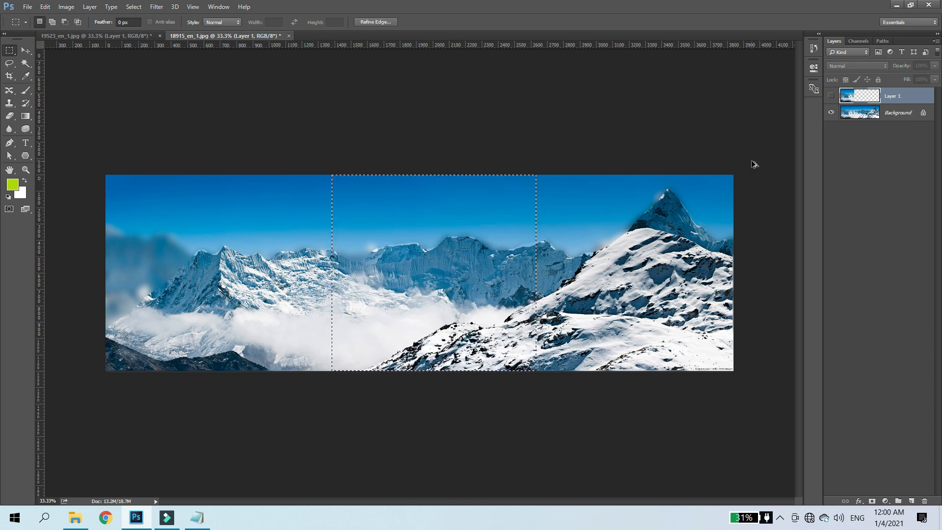
Copy the selected middle section of the Background to a new layer.
click(899, 101)
click(895, 112)
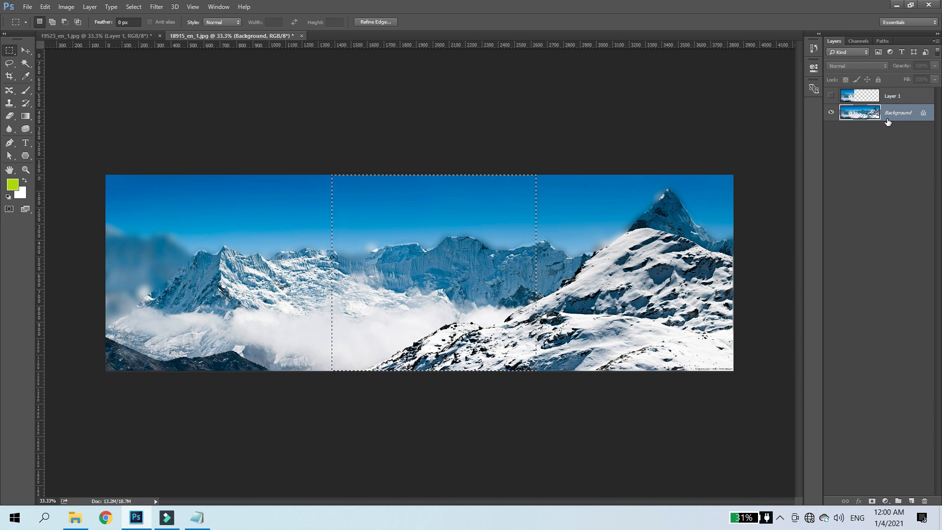
key(ctrl+j)
Show Layer 1, hide the Background, and toggle Layer 1's visibility several times to compare the two copied sections, leaving it hidden.
click(831, 96)
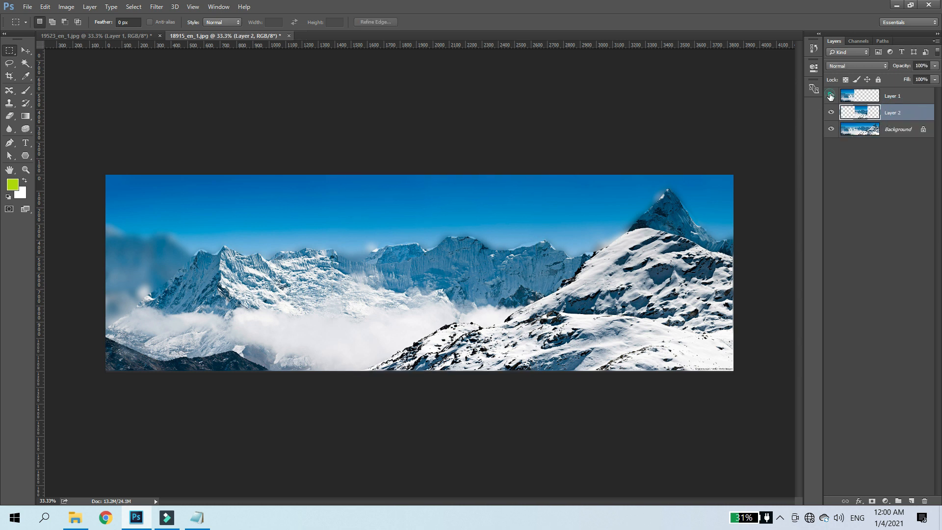
click(830, 129)
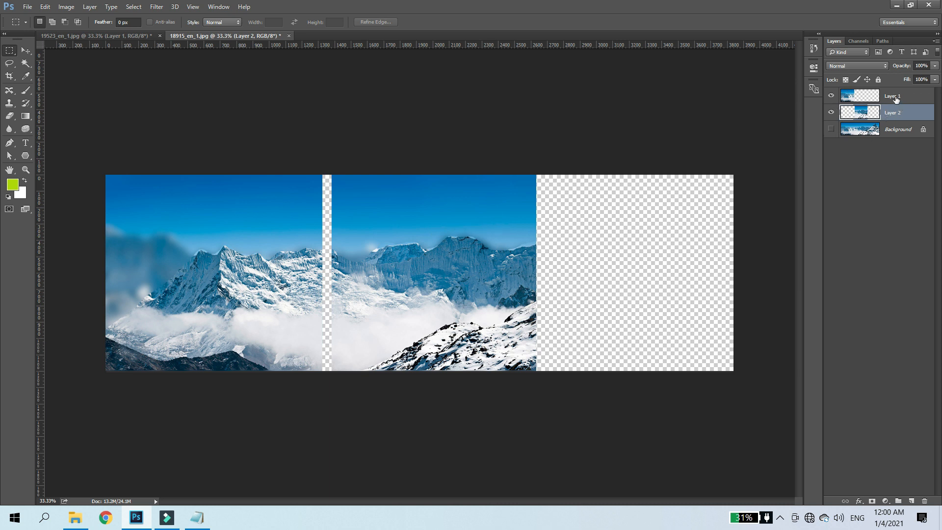
click(831, 96)
click(830, 96)
click(830, 96)
click(830, 97)
click(830, 97)
click(830, 97)
click(831, 96)
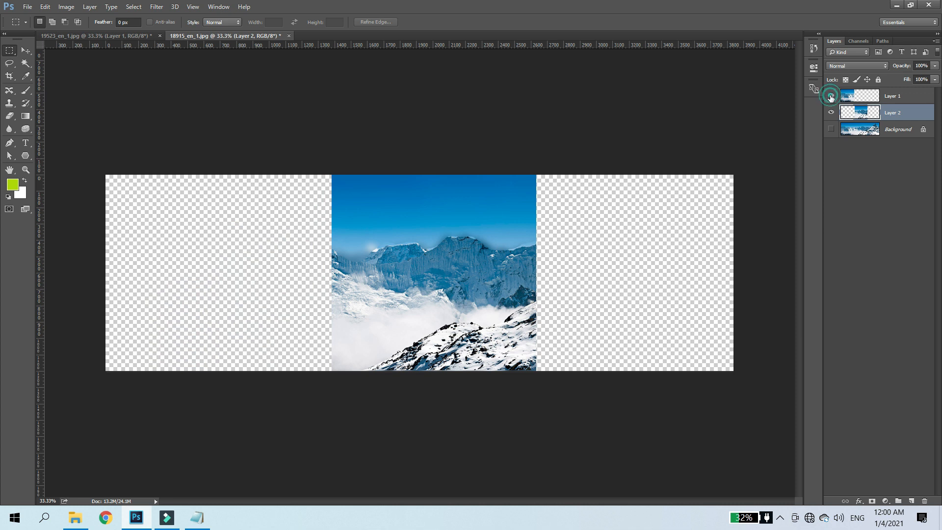
Show Layer 1 and toggle its visibility several times to compare the two copied sections, leaving it shown.
click(830, 96)
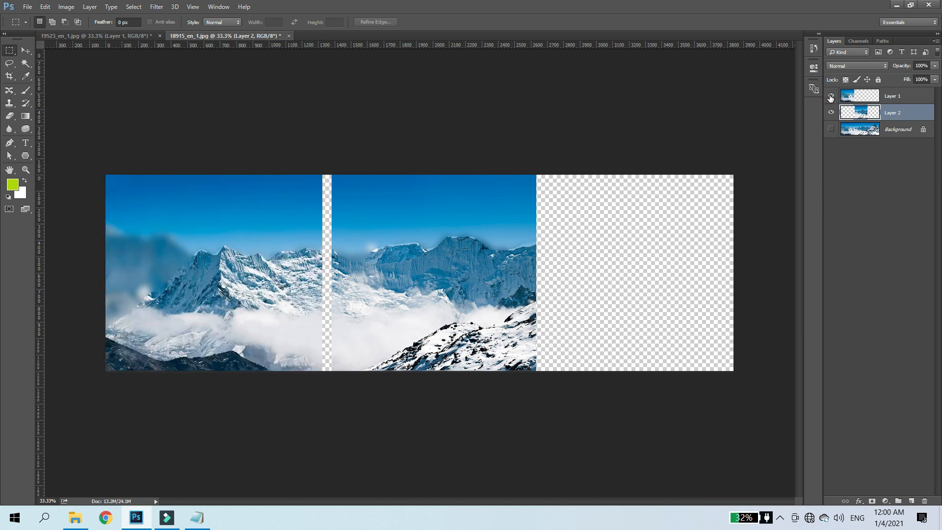
click(830, 98)
click(830, 98)
click(829, 98)
click(829, 98)
click(830, 98)
click(829, 98)
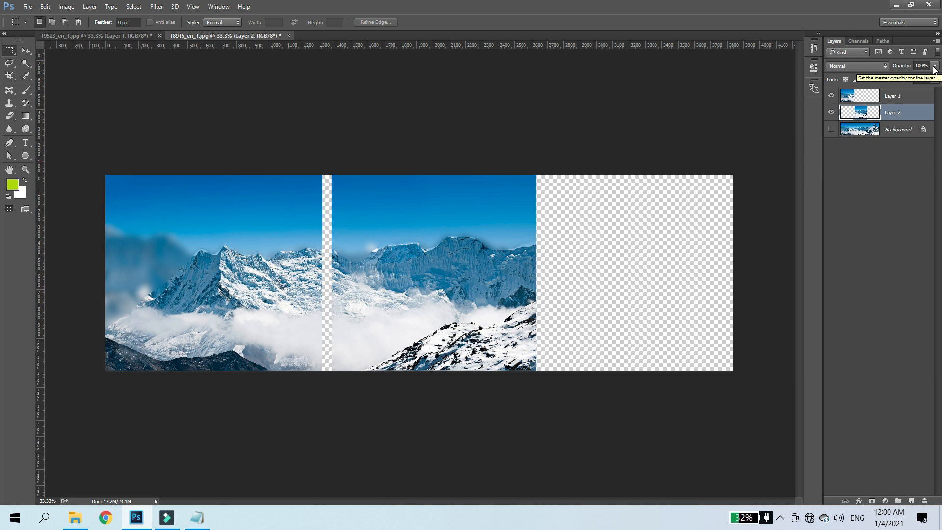
Lower Layer 2's opacity to 45%.
click(935, 69)
drag(936, 71, 902, 87)
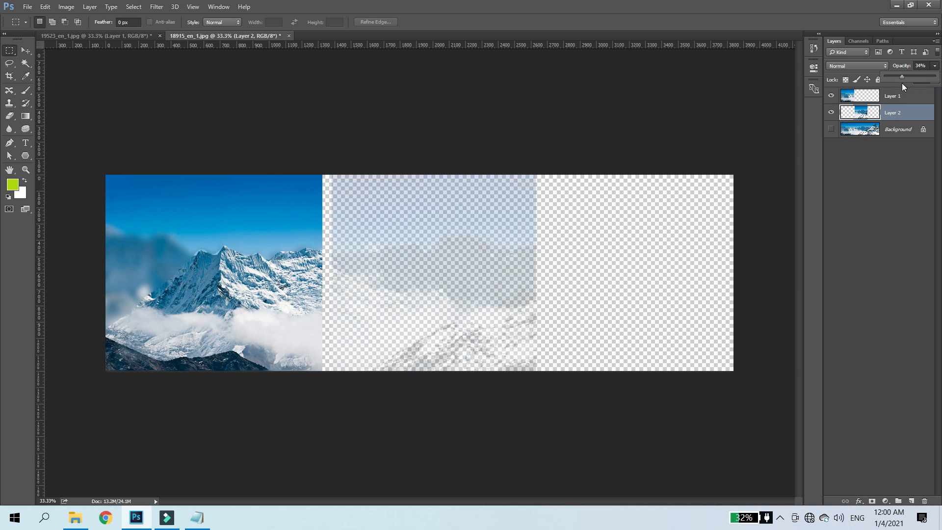
drag(898, 84, 907, 78)
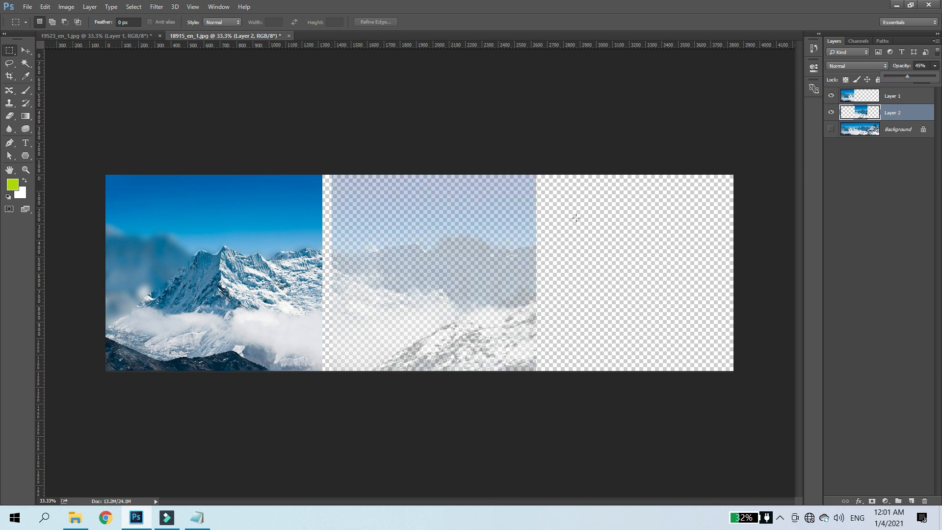
Add a new empty layer directly above the Background with a Green color label, Normal mode and 100% opacity.
click(898, 129)
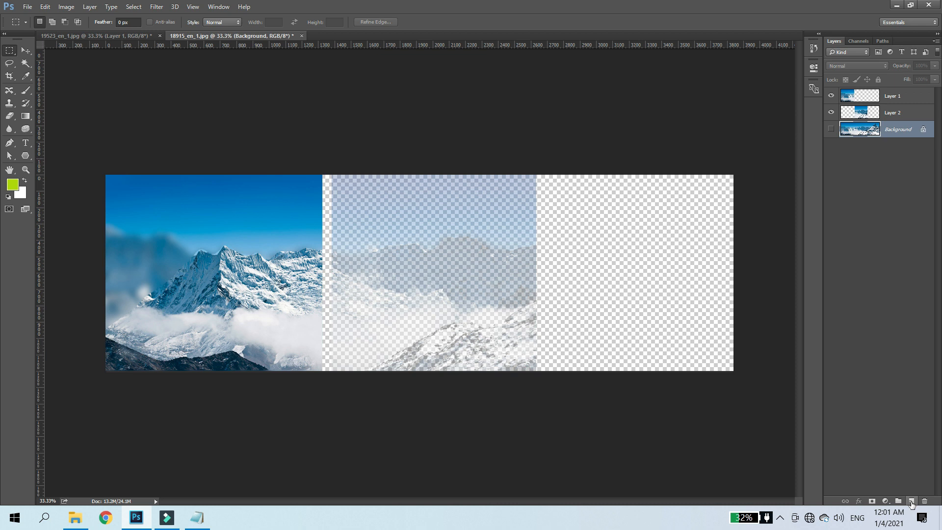
click(88, 8)
mouse_move(106, 20)
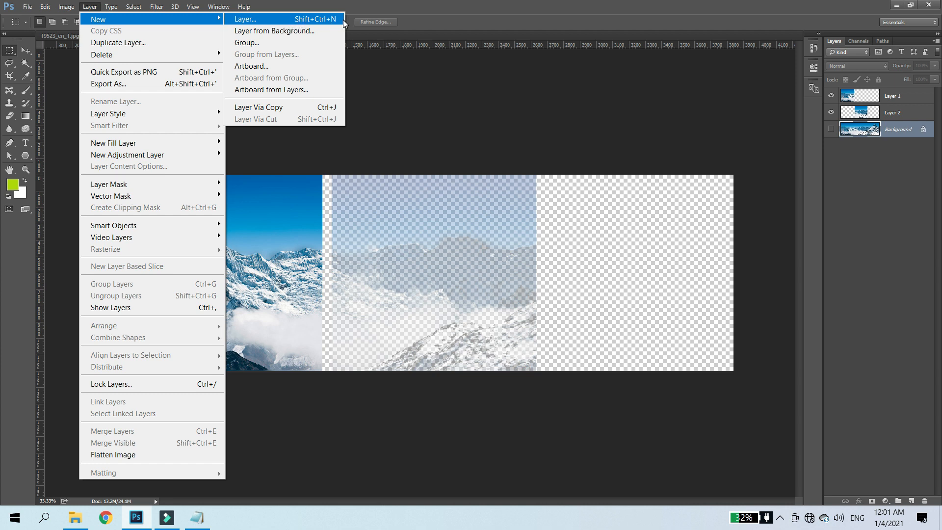
click(259, 18)
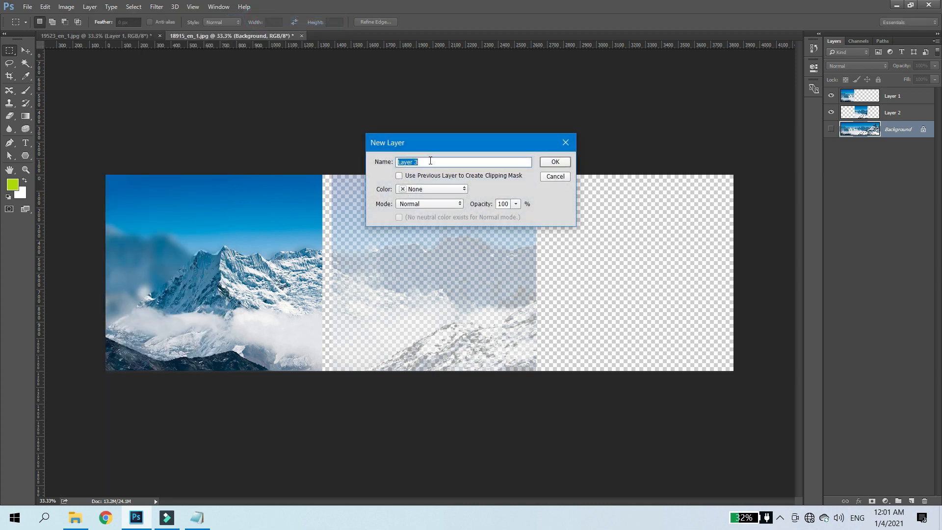
click(414, 190)
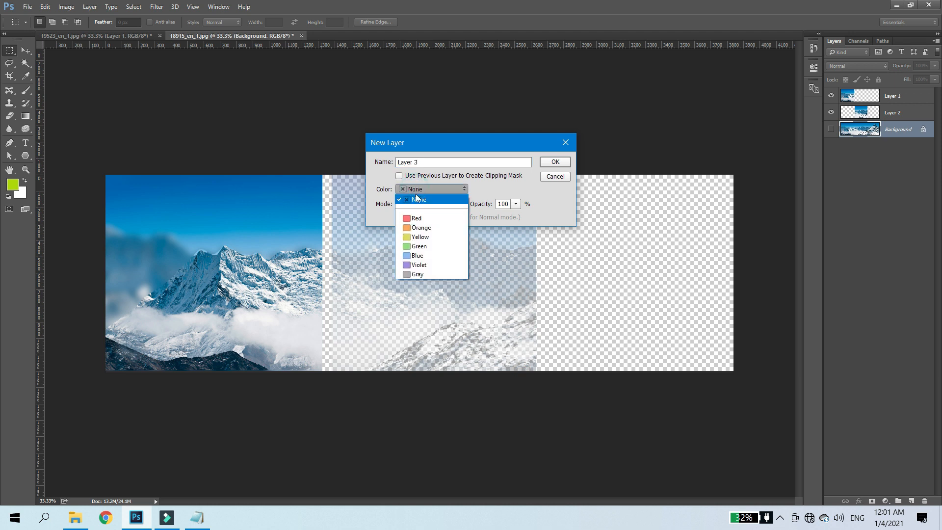
click(422, 247)
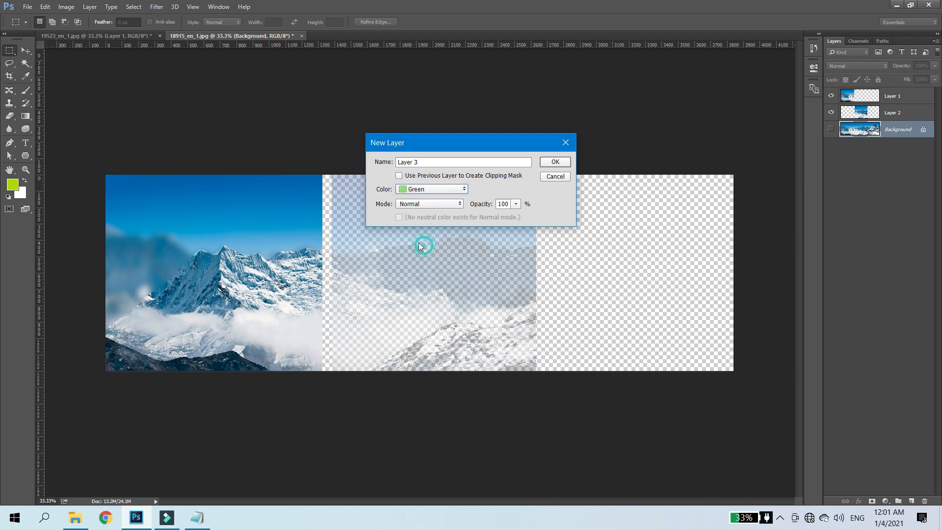
click(406, 205)
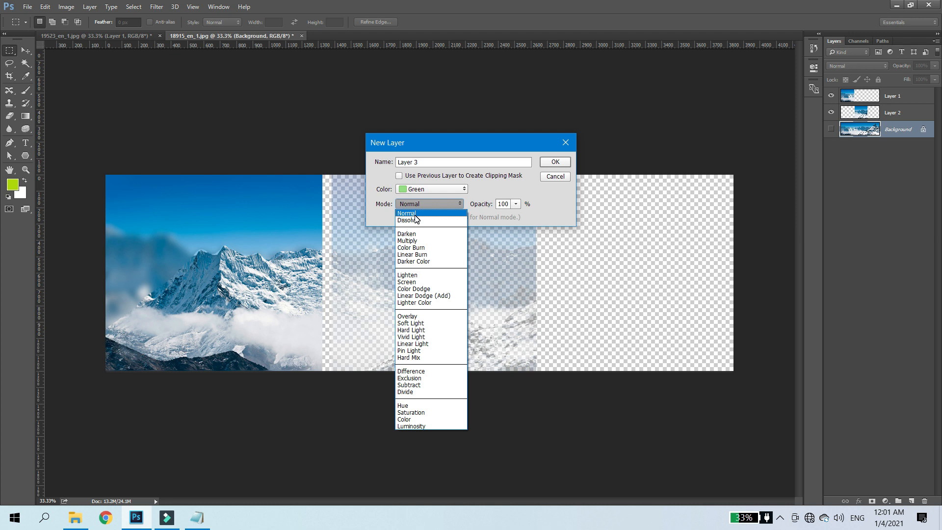
click(415, 215)
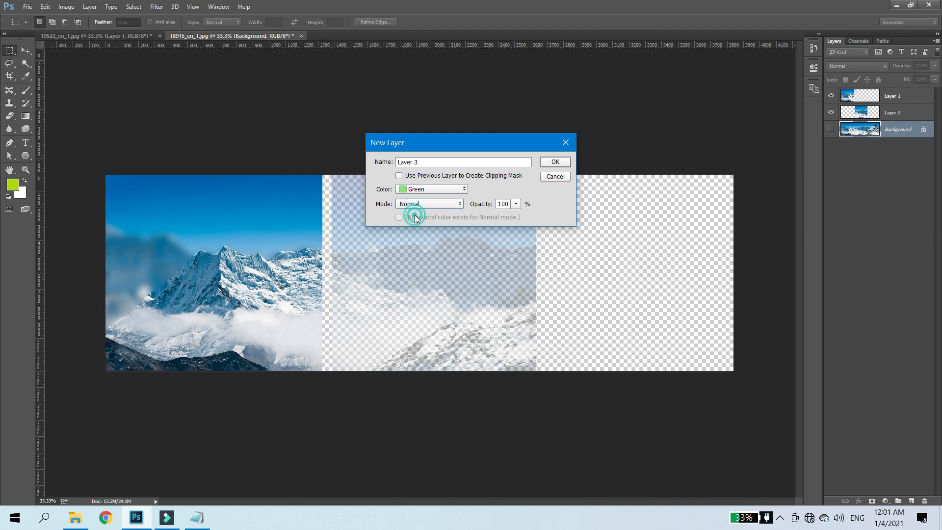
click(515, 204)
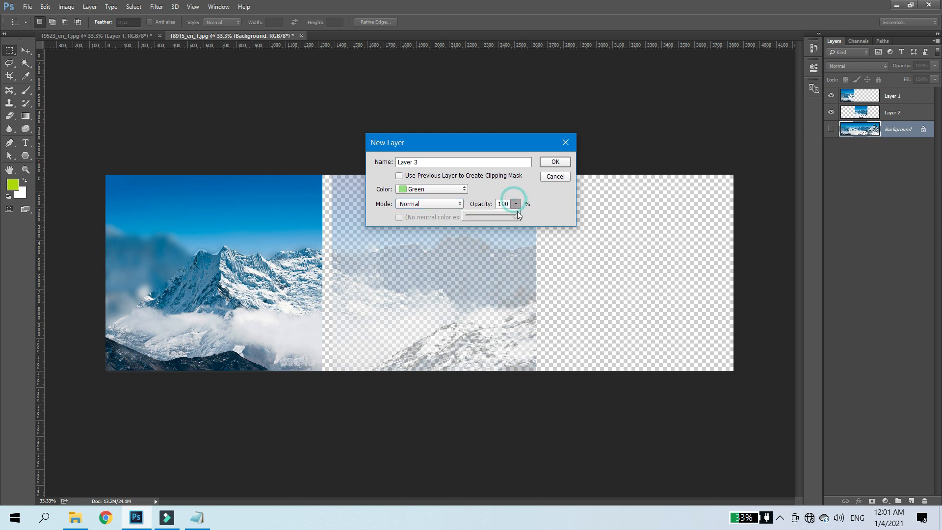
drag(514, 216, 481, 222)
click(440, 162)
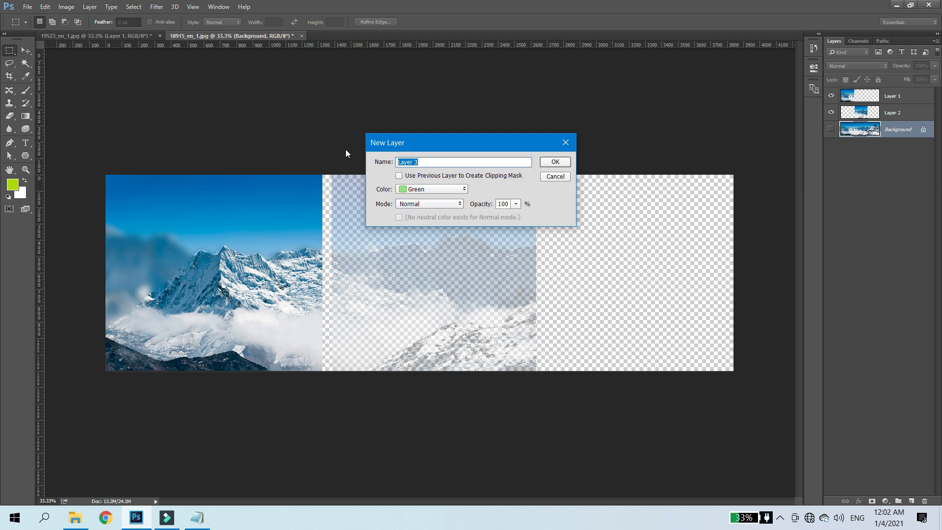
click(556, 162)
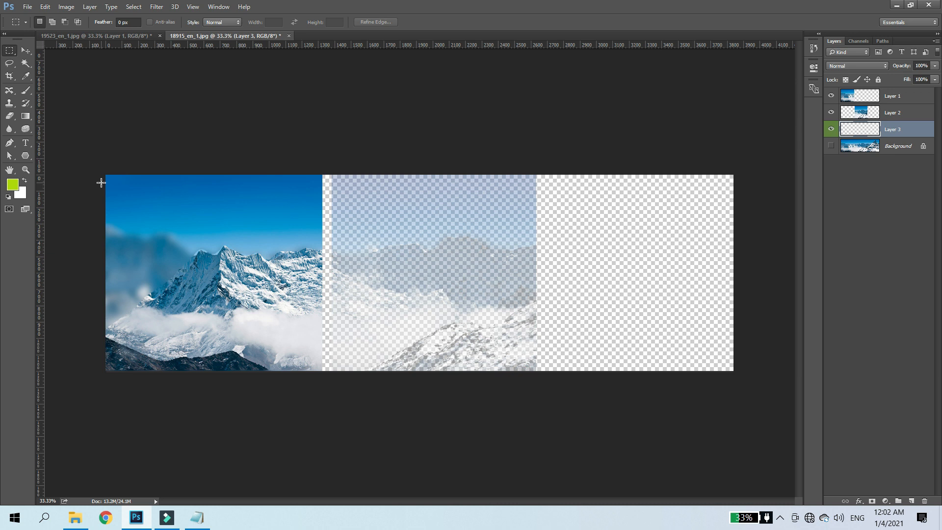
Switch to the Notepad notes and add a third line reading "ALT + Backspace (to fill forground color)".
click(199, 519)
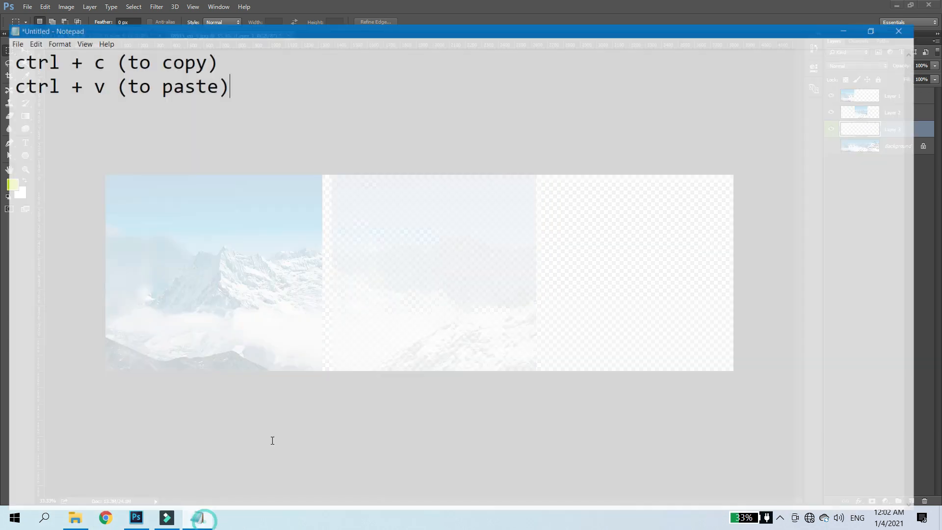
key(Return)
key(Caps_Lock)
text(A)
key(Caps_Lock)
key(Caps_Lock)
text(LT + BACK)
key(Caps_Lock)
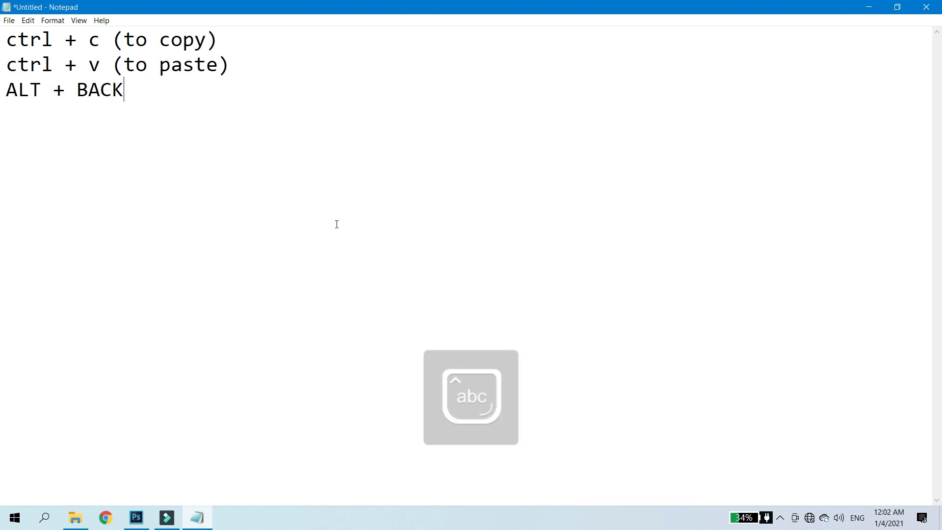
key(BackSpace)
key(BackSpace)
key(BackSpace)
key(Caps_Lock)
key(Caps_Lock)
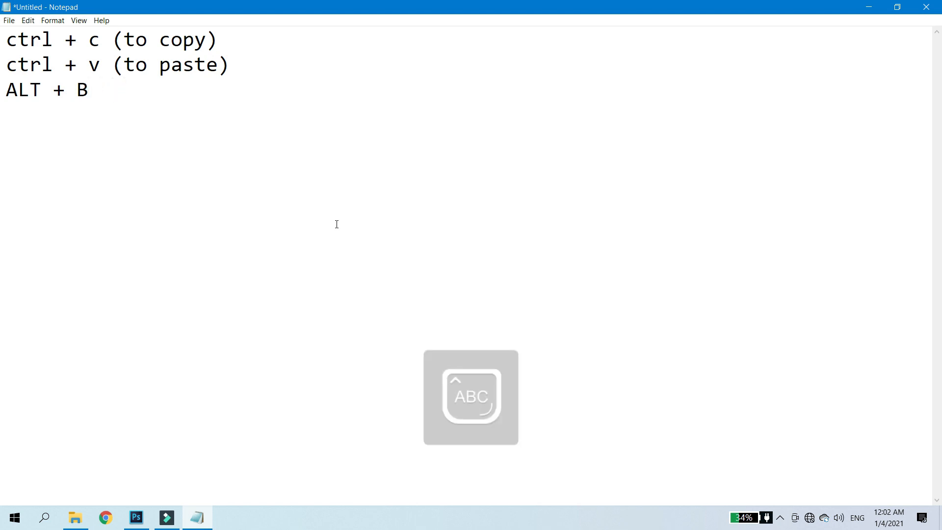
text(ack)
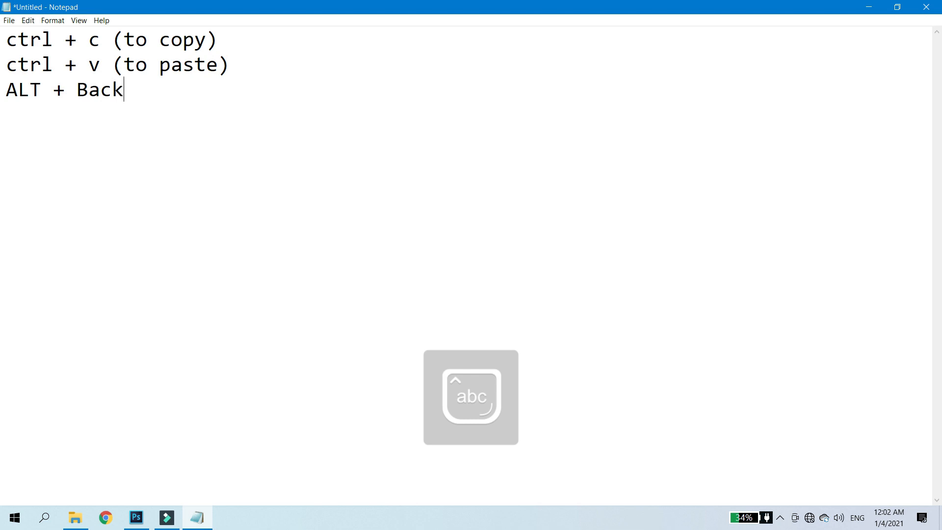
text(space ())
key(Left)
text(to )
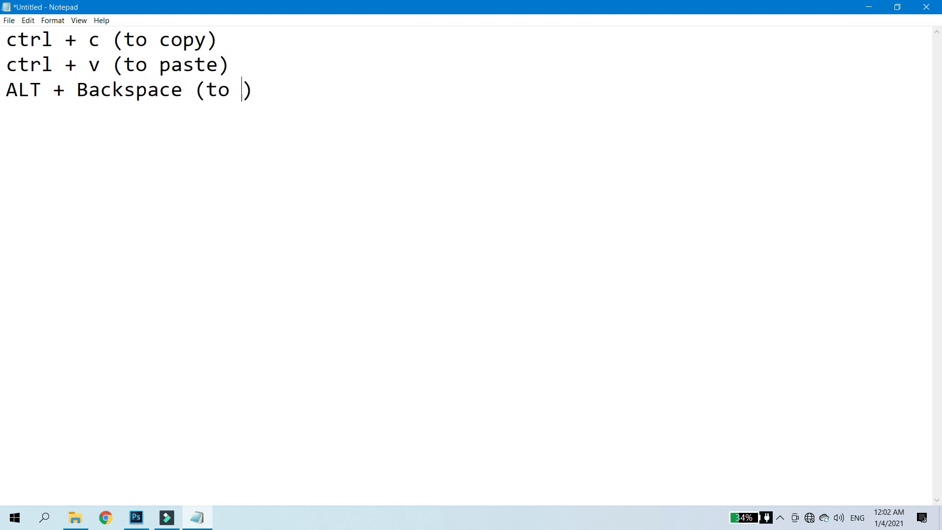
text(fill forgrou)
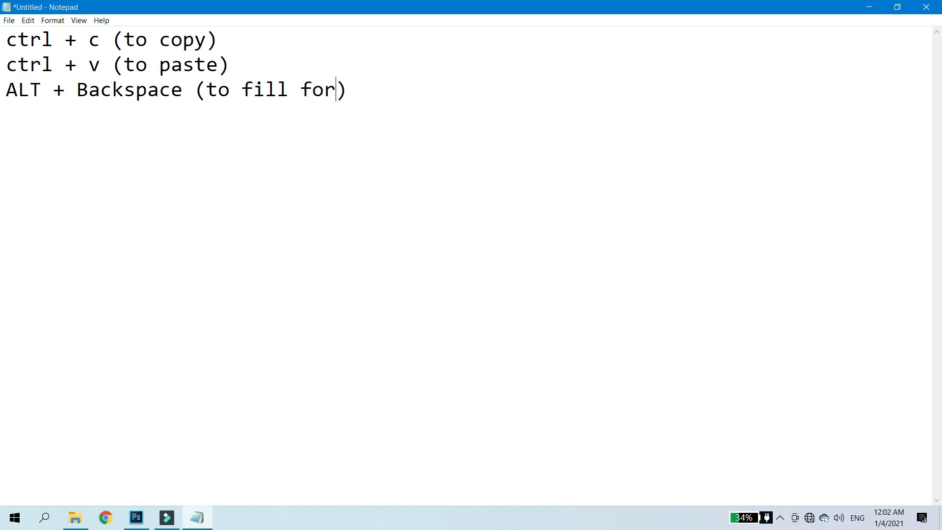
text(nd color)
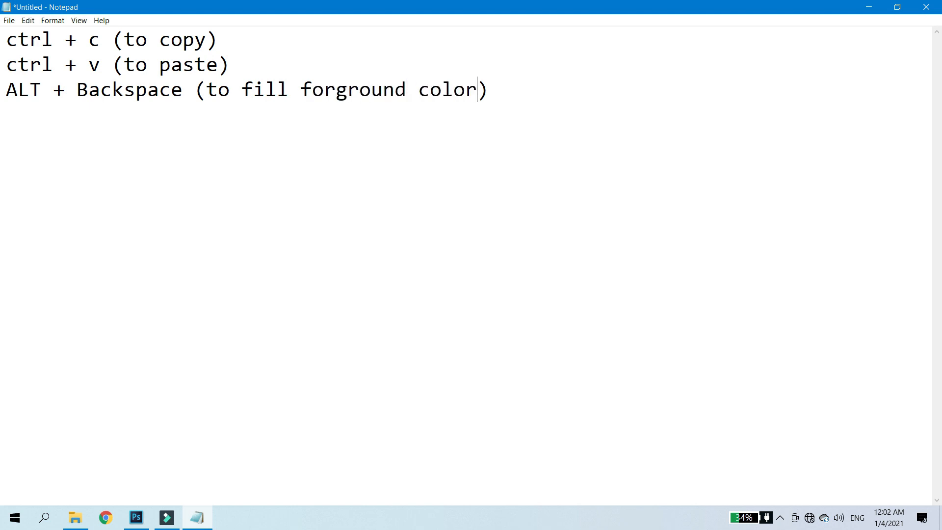
Add a fourth note line reading "CTRL + Backspace (to fill background color)" and return to Photoshop.
key(Caps_Lock)
text(CTRL + B)
key(Caps_Lock)
text(acks)
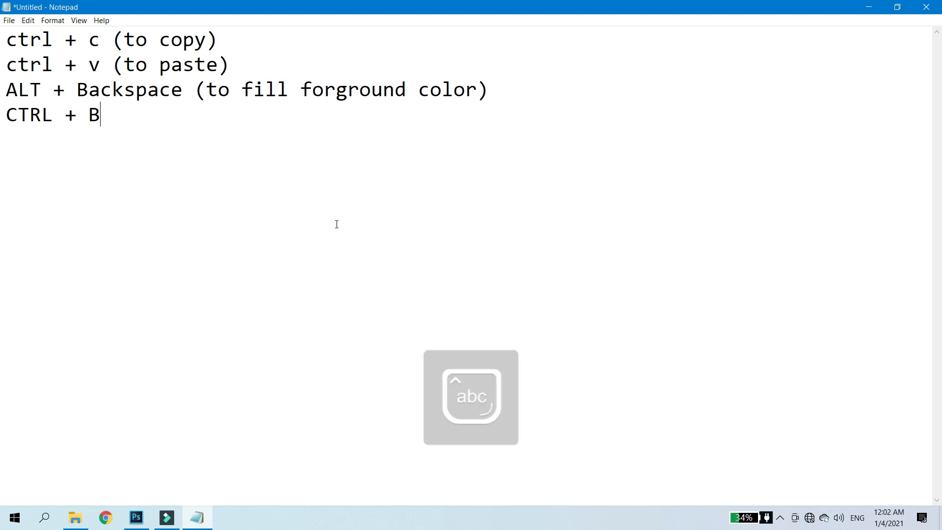
text(pace ()
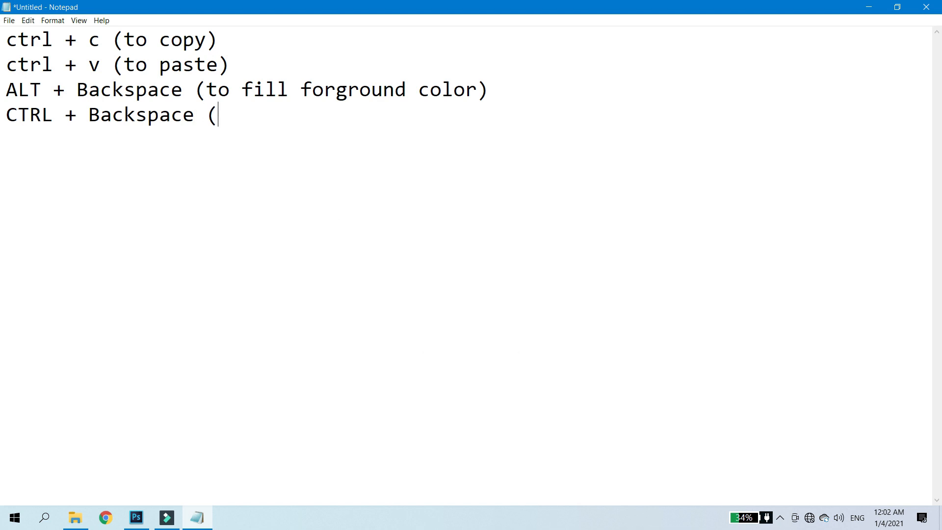
text(to fill background)
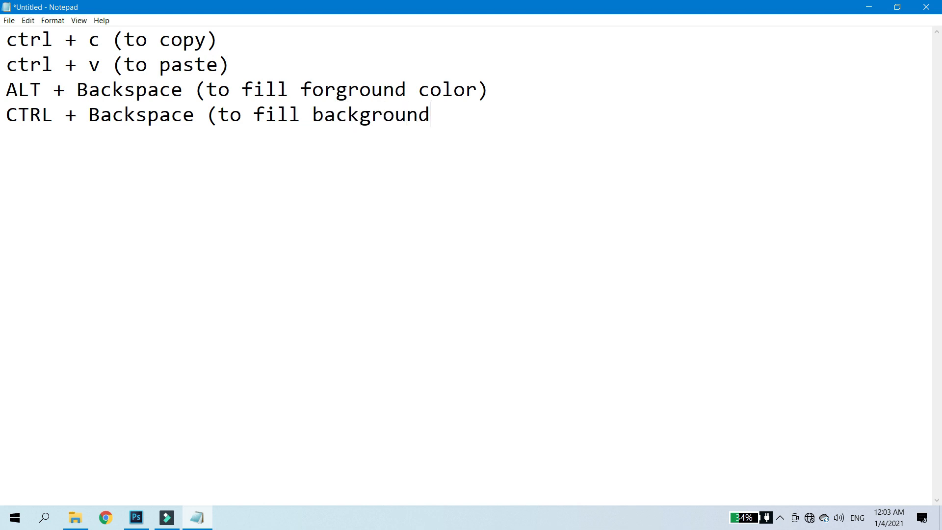
text( color))
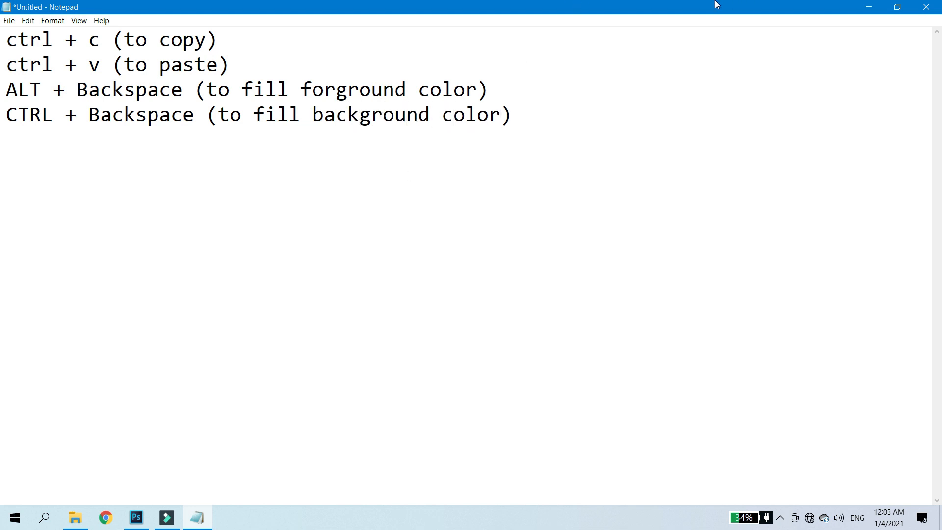
click(869, 7)
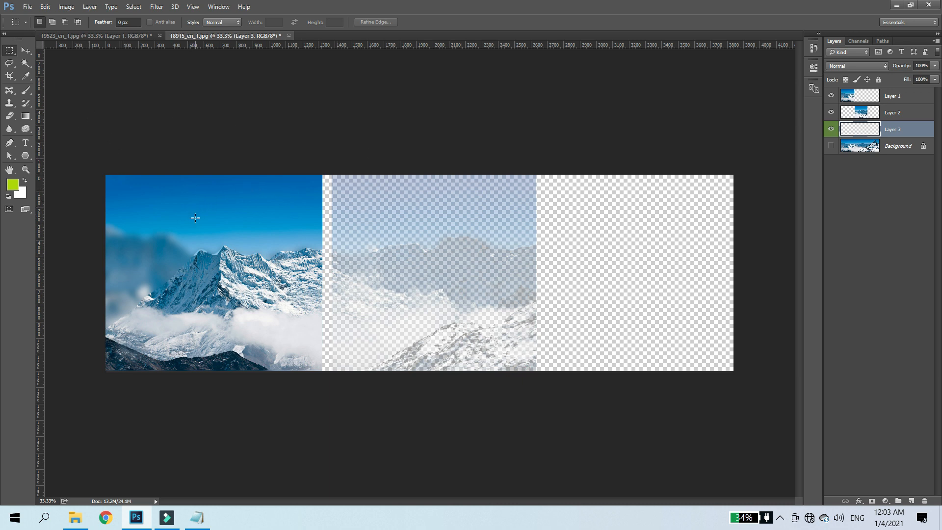
Sample a light blue from the sky above the mountain peak as foreground color and fill Layer 3 with it.
click(26, 78)
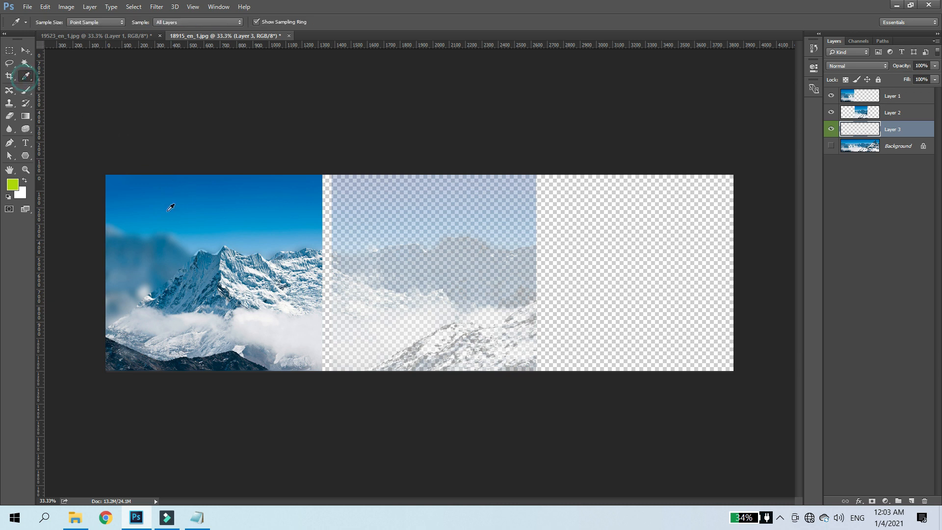
click(219, 233)
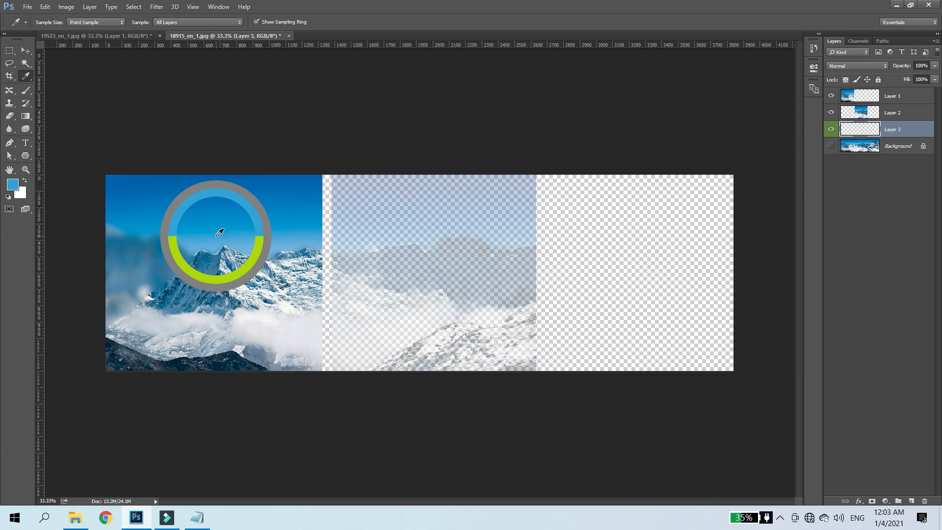
drag(219, 231, 219, 232)
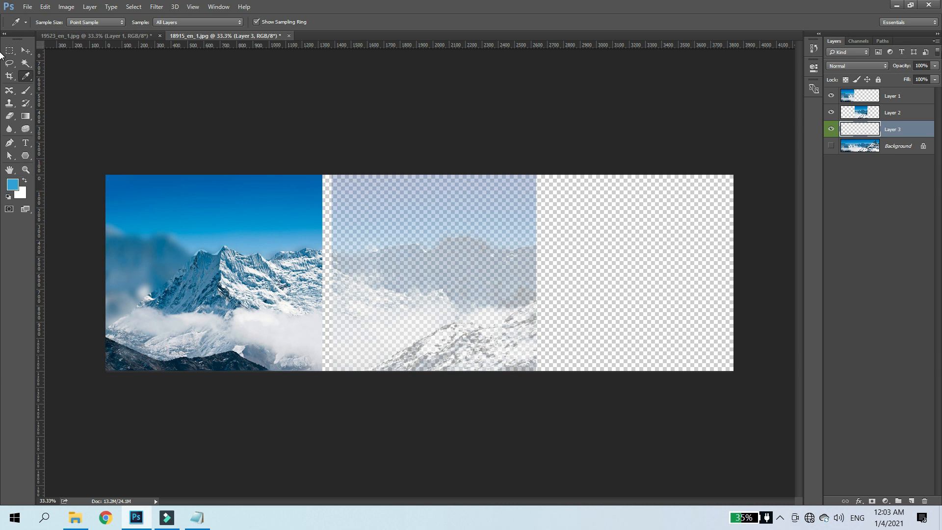
key(alt+BackSpace)
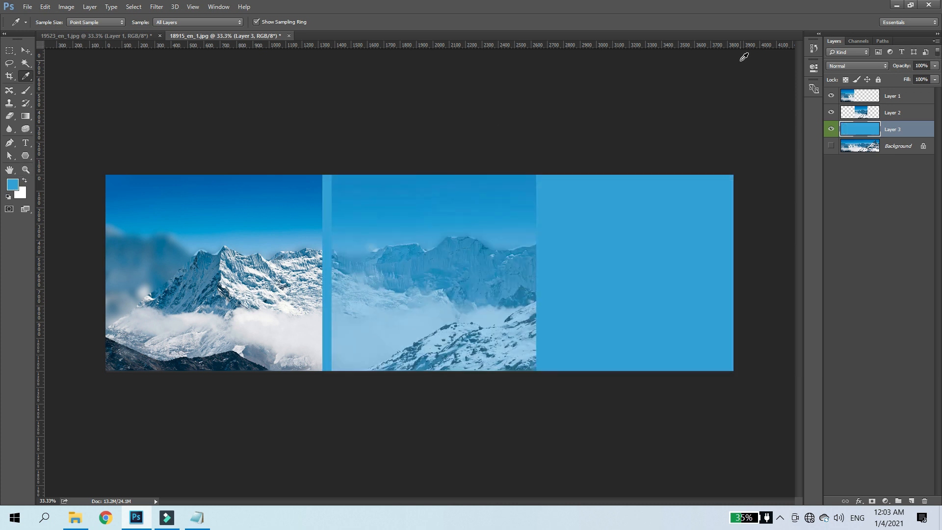
Set Layer 2's opacity to 100%.
click(917, 114)
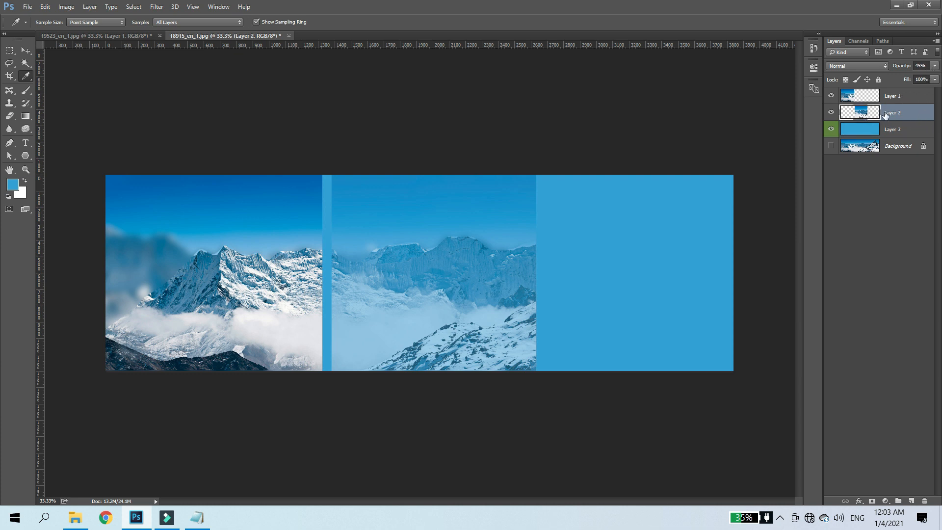
click(934, 66)
drag(908, 76, 938, 76)
Make the Background the active and only visible layer, and marquee-select a full-height section about 600 px wide right of the panorama's middle.
click(7, 52)
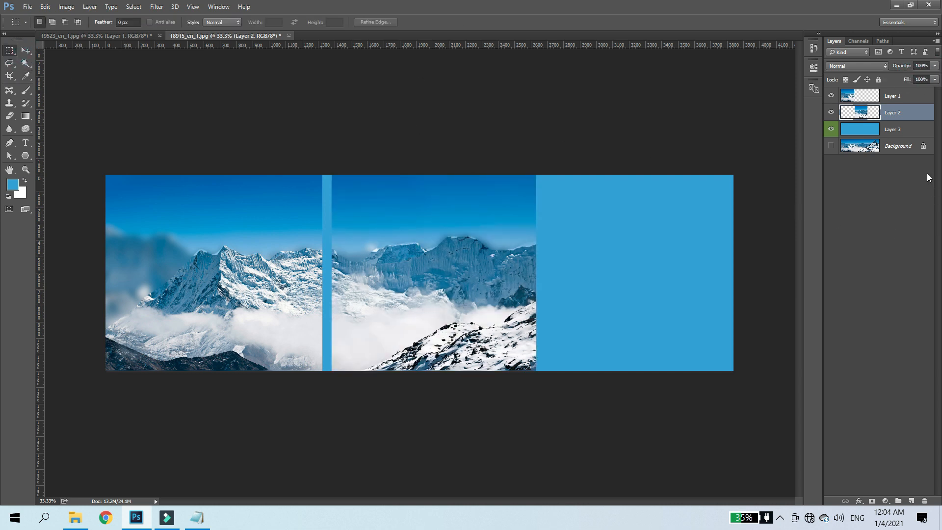
click(829, 147)
click(882, 147)
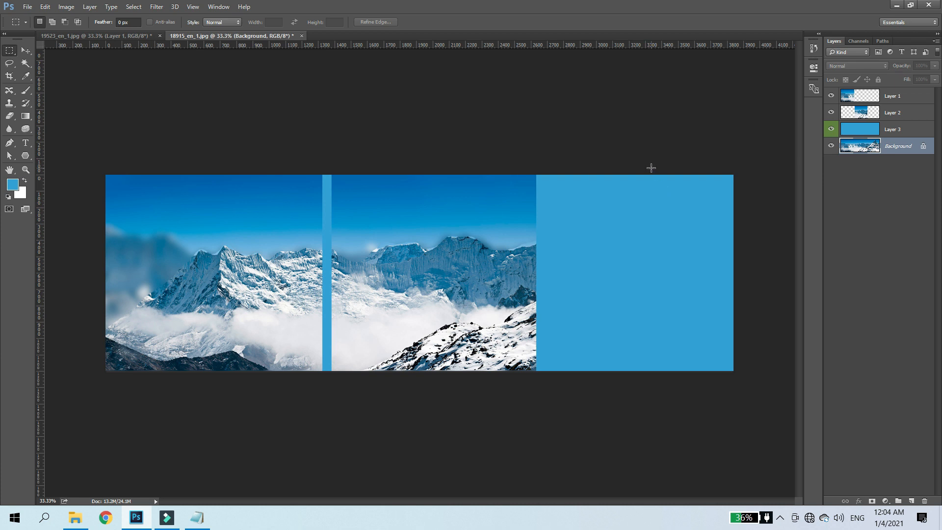
click(830, 97)
click(830, 112)
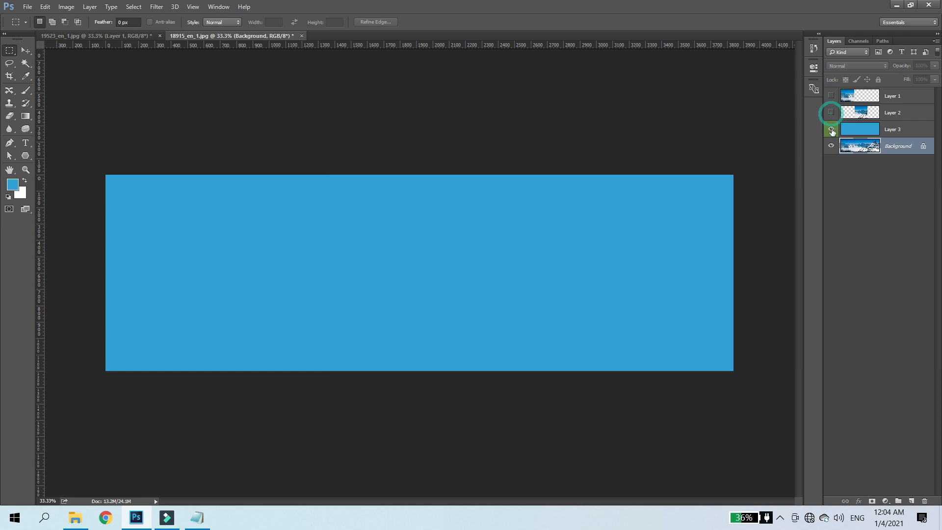
click(831, 129)
drag(545, 149, 644, 403)
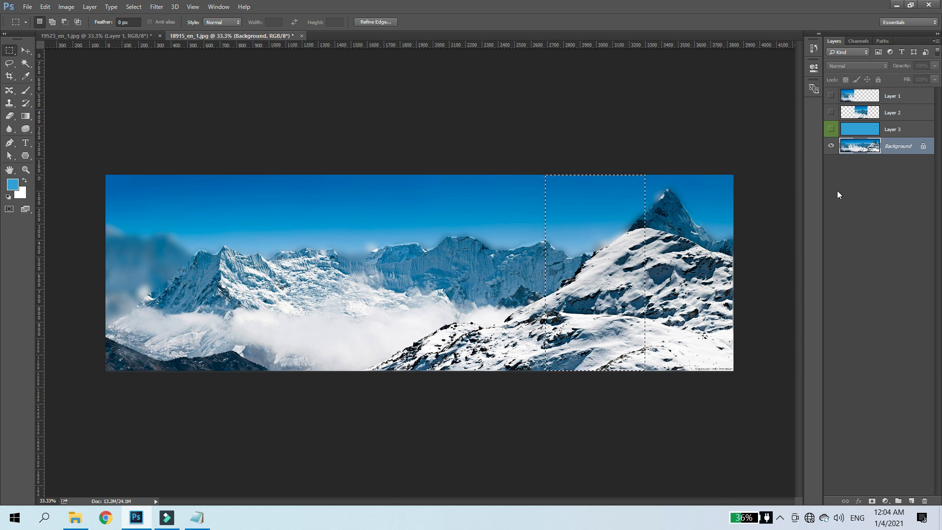
Copy the marquee-selected section of the Background to a new layer and place it between Layer 2 and Layer 3.
key(ctrl+j)
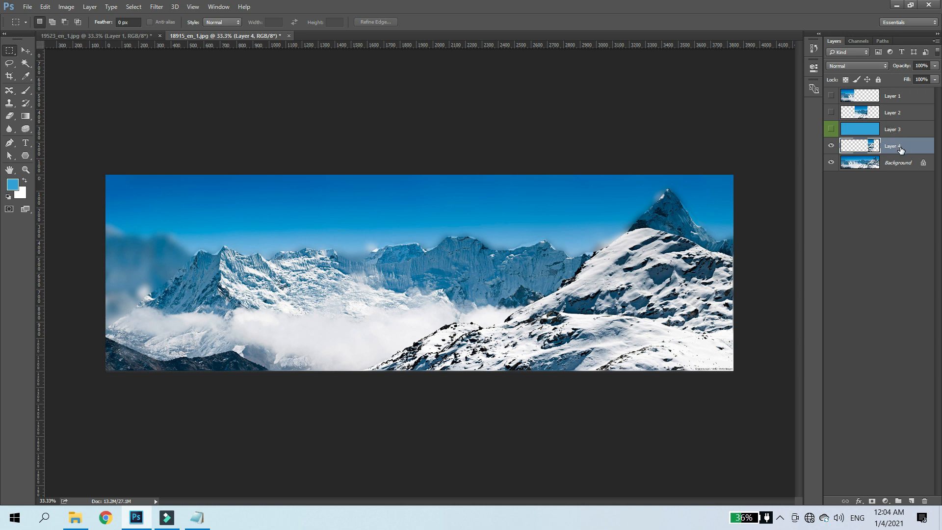
drag(900, 149, 901, 127)
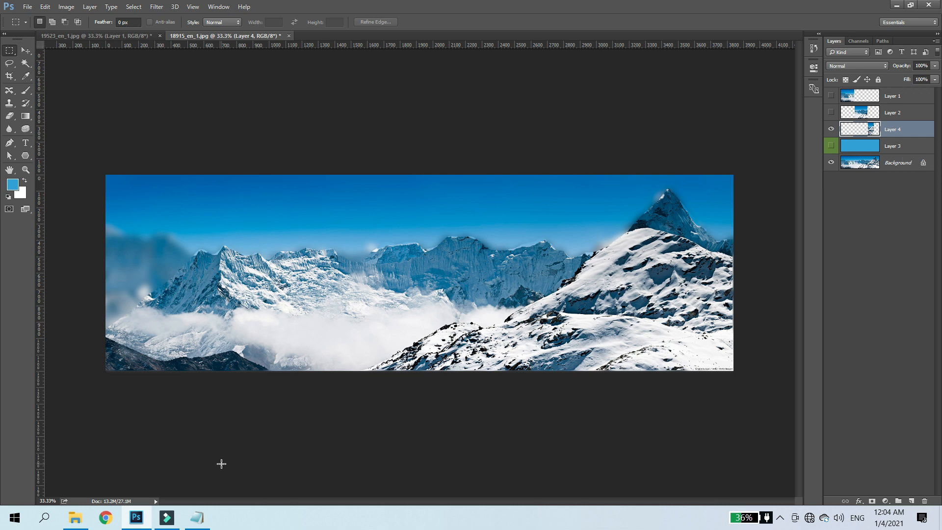
Switch to Notepad and, after a blank line, add the note "to move layer up in layers panel (ctrl + ])".
click(197, 518)
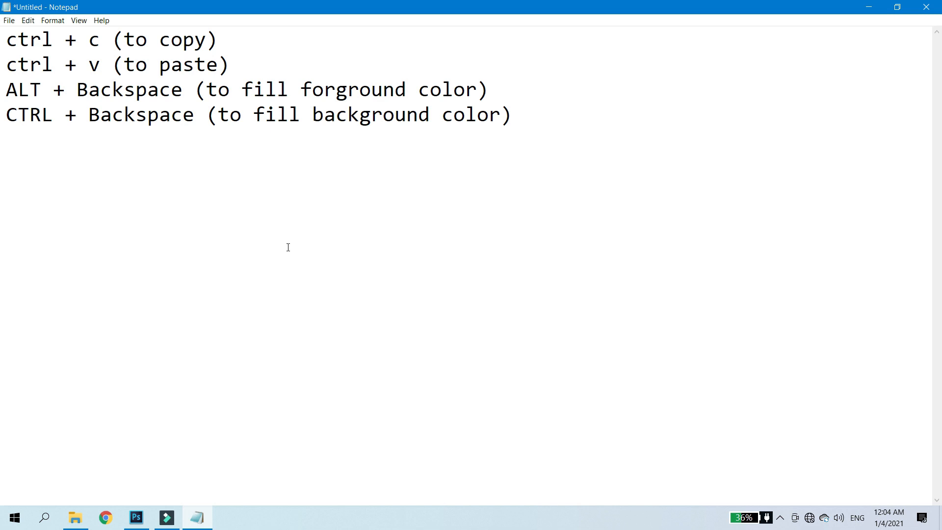
click(568, 112)
key(Return)
key(Return)
text(to move layer up)
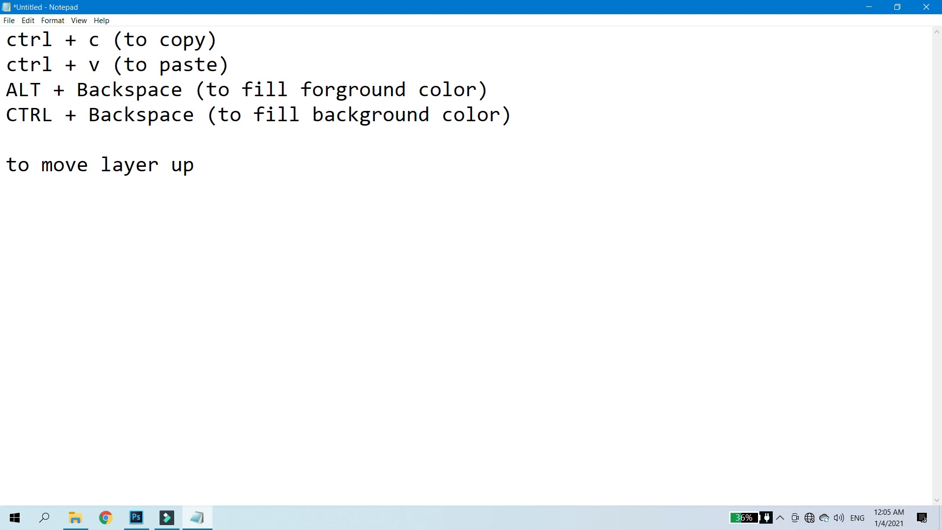
text( in)
text(layer)
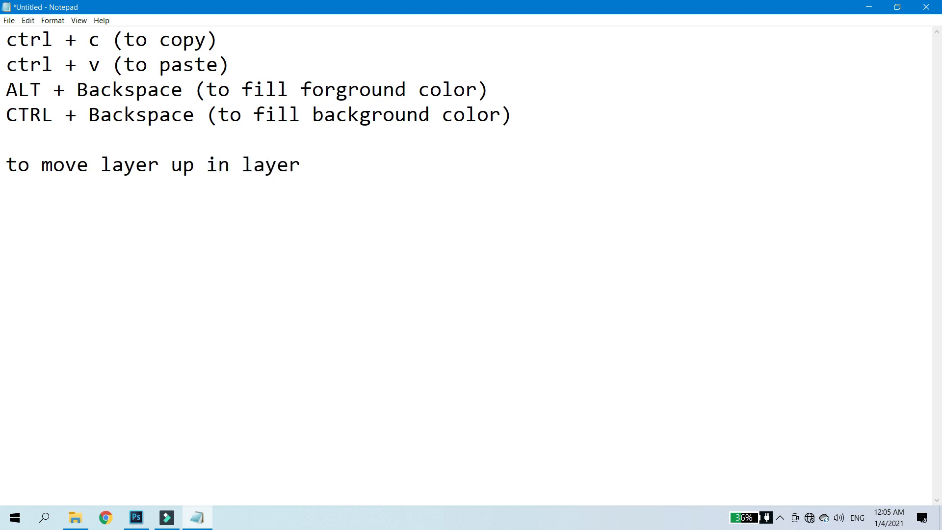
text(s panel ())
key(Left)
text(ctrl )
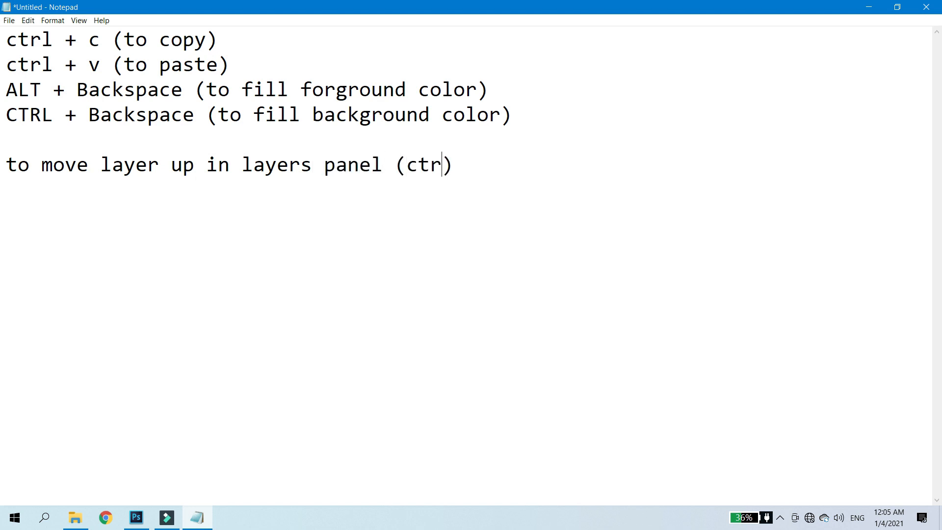
text(+ ])
key(End)
Add the note line "to move layer down in layers panel (ctrl + [)" and return to Photoshop.
key(Return)
text(to move layer )
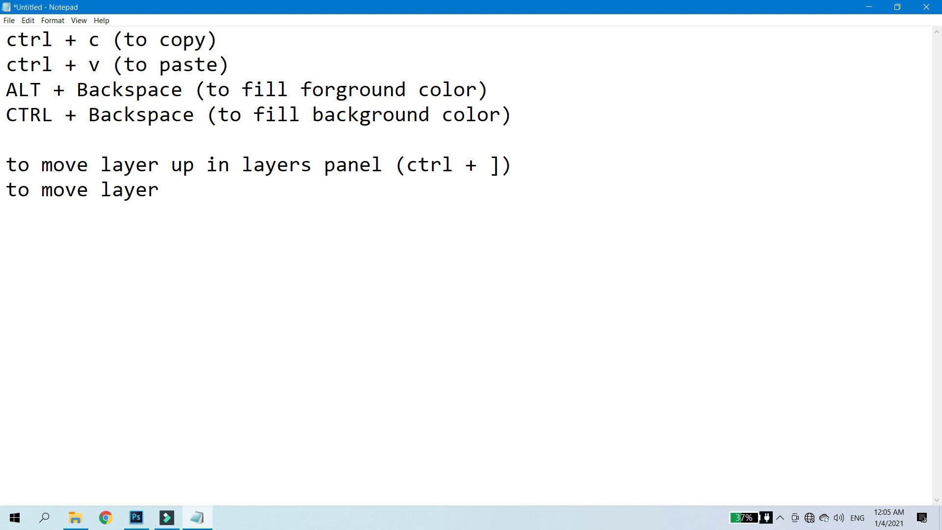
text(down in layer)
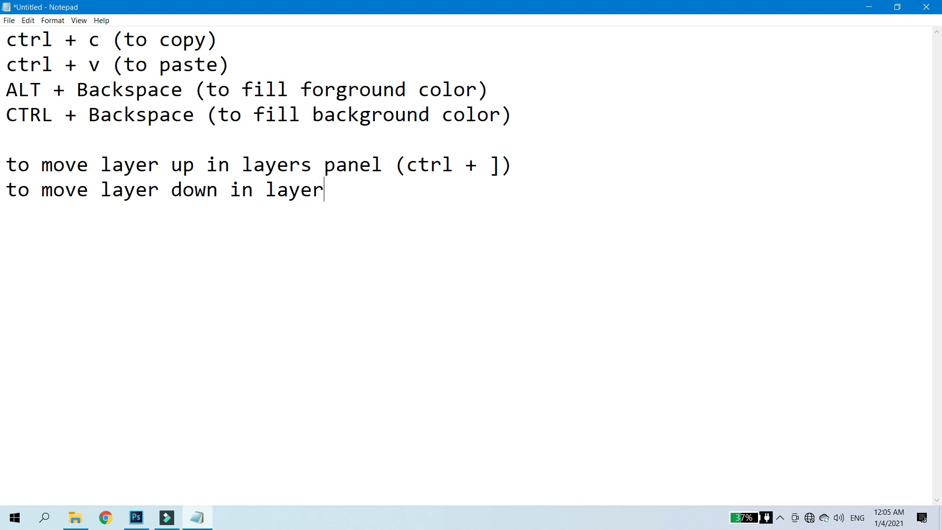
text(s panel ()()
key(BackSpace)
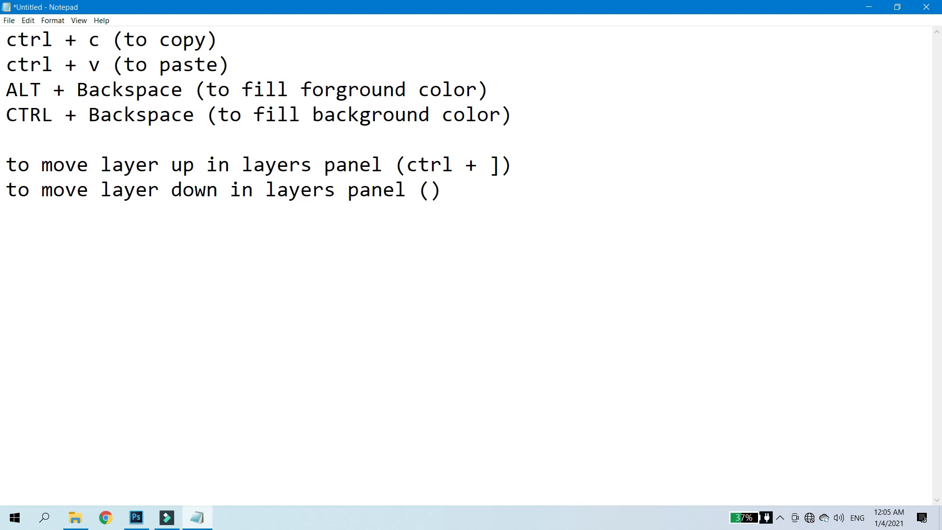
key(Left)
text(v)
key(BackSpace)
text(ctrol)
key(BackSpace)
key(BackSpace)
key(BackSpace)
text(l + [)
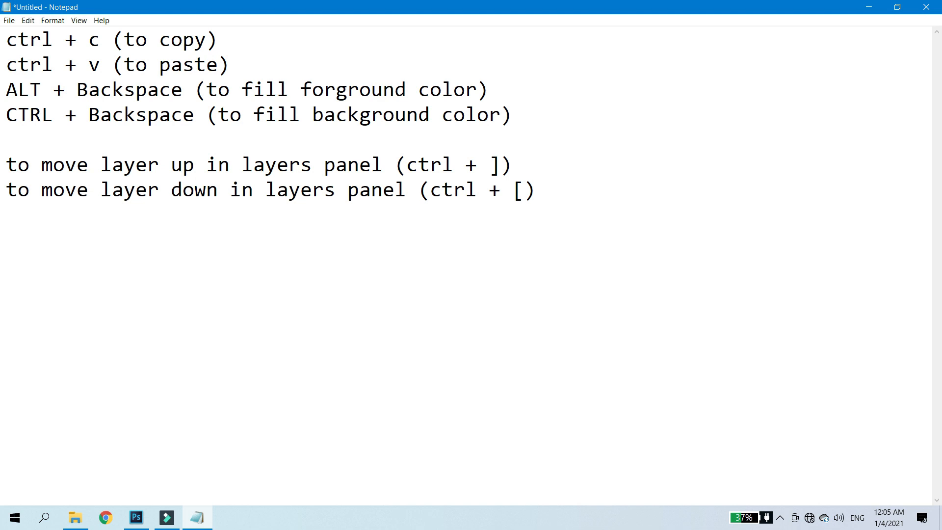
click(868, 7)
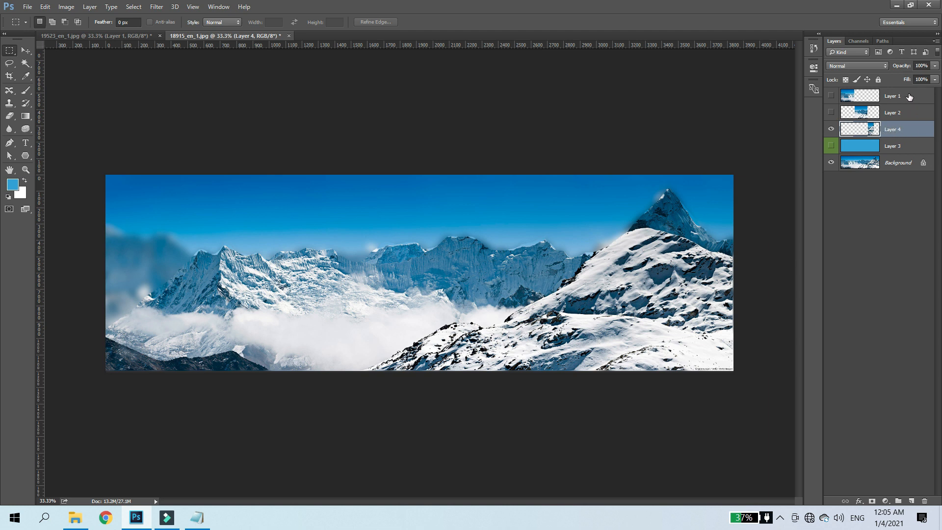
Bring Layer 4 to the top of the layer stack and make every layer visible.
key(ctrl+shift+bracketright)
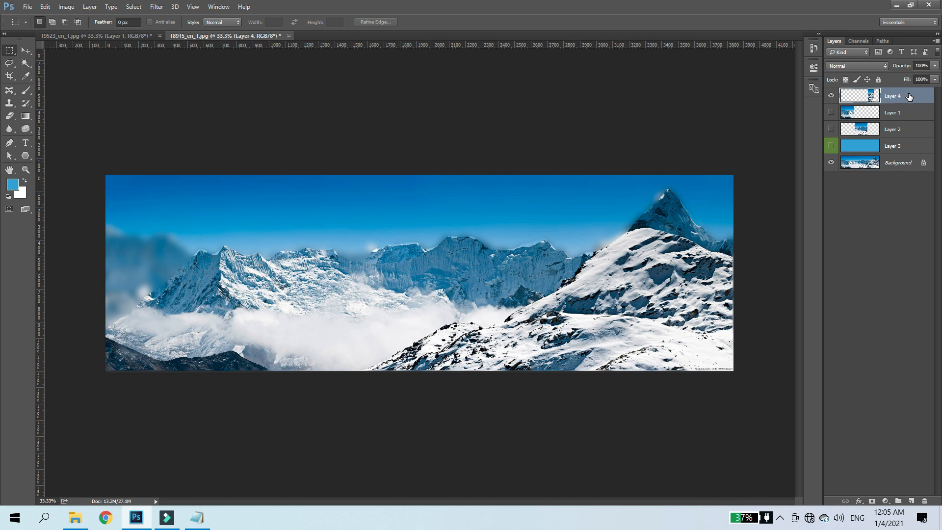
drag(830, 146, 830, 96)
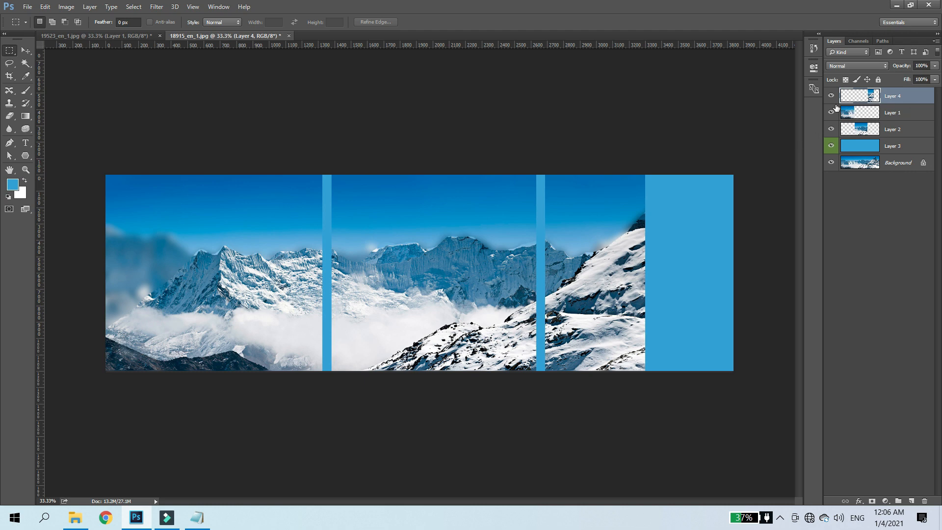
Hide Layers 1 to 4 and make the Background the active layer.
drag(831, 96, 831, 112)
click(831, 129)
click(830, 145)
click(903, 164)
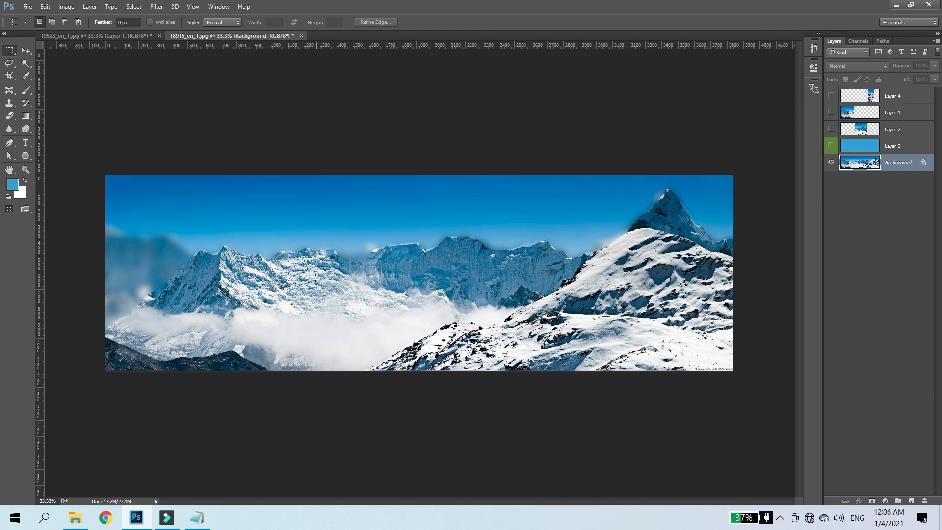
click(907, 146)
click(895, 167)
Marquee-select four separate full-height strips across the panorama in add-to-selection mode, from near its left edge to the snowy slope.
drag(138, 169, 192, 410)
click(53, 22)
drag(206, 169, 261, 393)
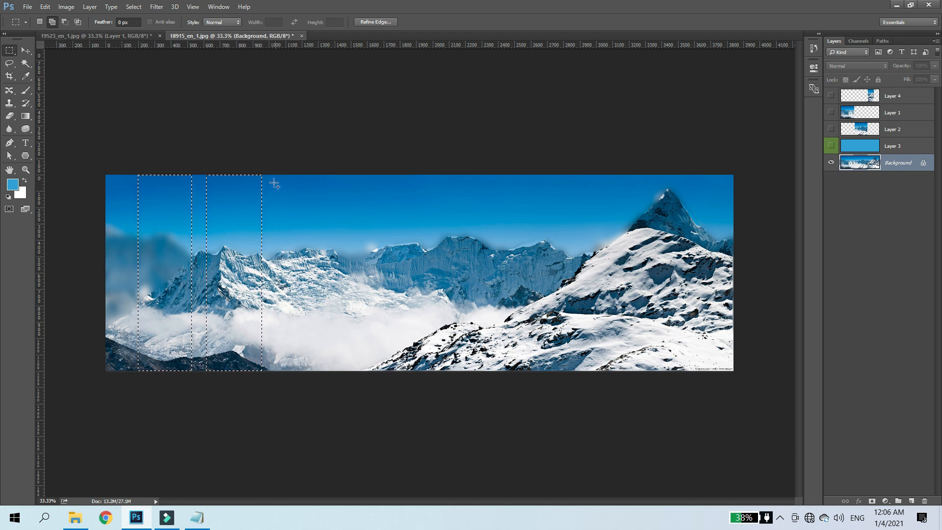
drag(246, 161, 311, 346)
drag(314, 168, 452, 418)
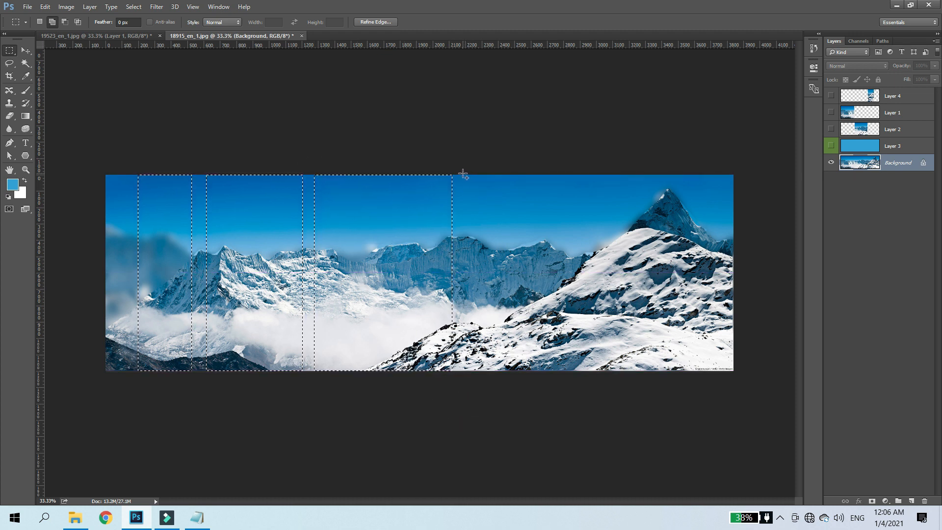
drag(460, 173, 631, 418)
Add small rectangles to the selection over the mountain peak, the snowy slope below it, and the sky near the image's right edge.
drag(663, 198, 708, 242)
drag(669, 284, 693, 306)
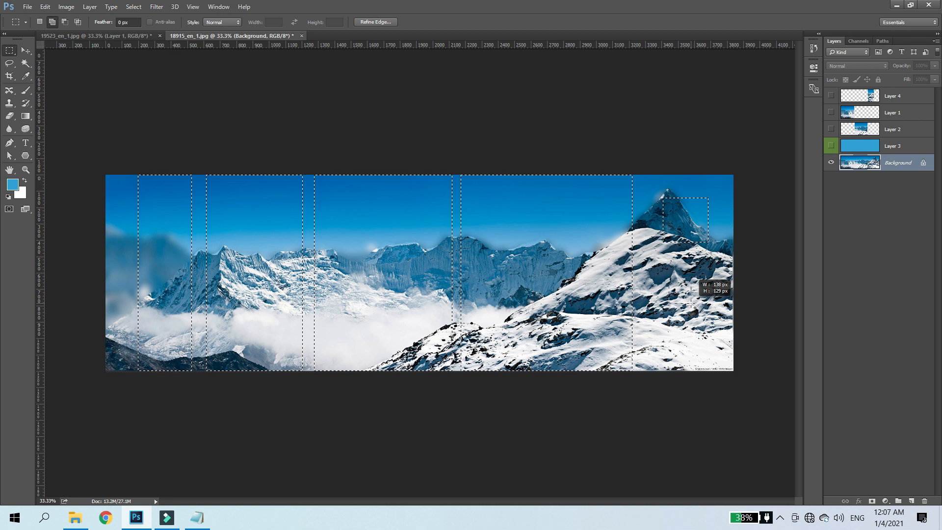
drag(694, 307, 688, 302)
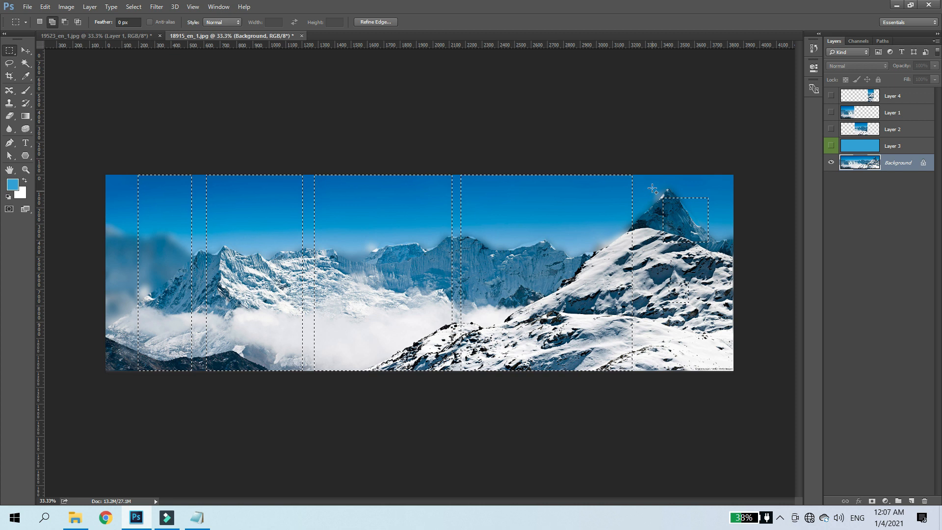
drag(717, 183, 726, 223)
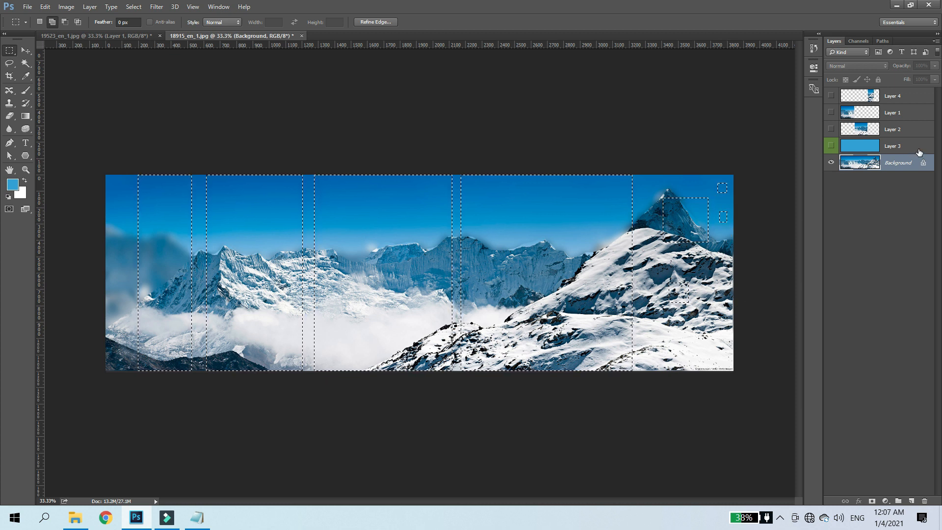
Copy the combined selection to a new layer and hide the Background.
key(ctrl+j)
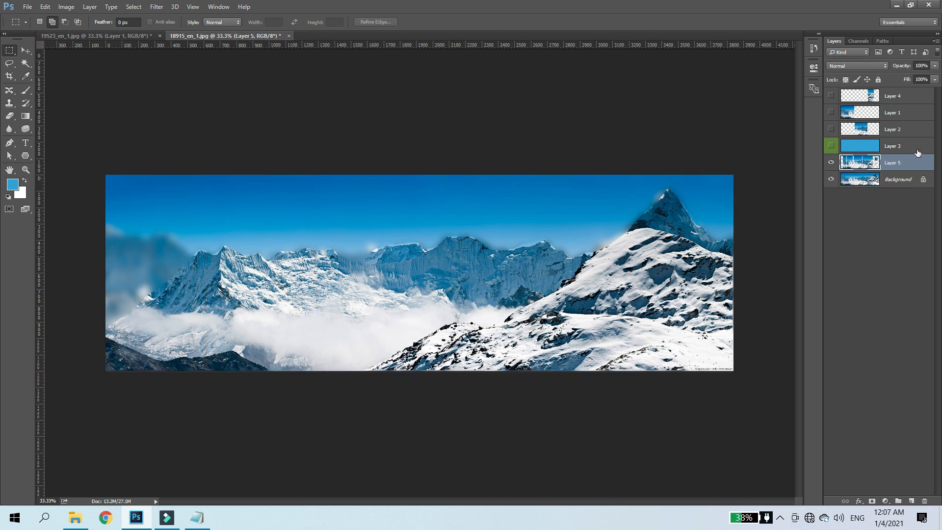
click(822, 180)
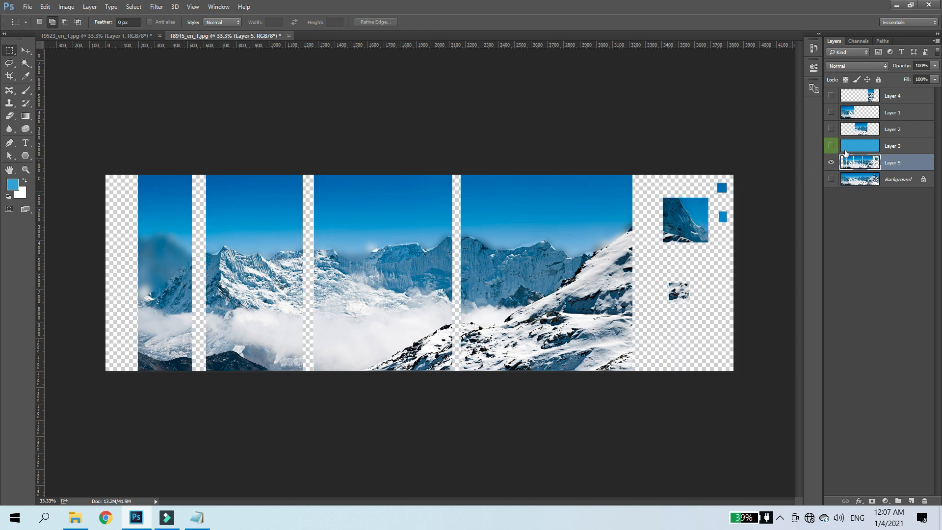
Show Layer 3 beneath Layer 5 and fill it with black after resetting the foreground and background colors to default.
click(830, 146)
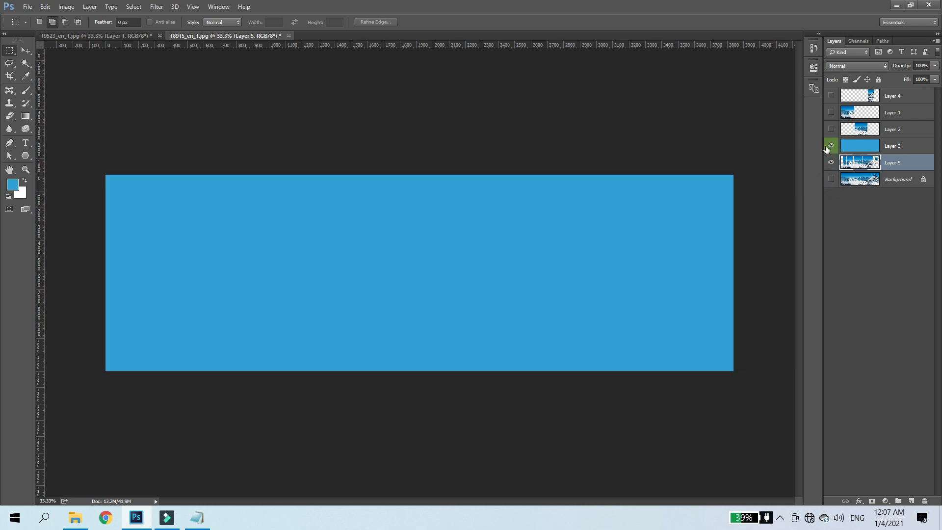
click(908, 148)
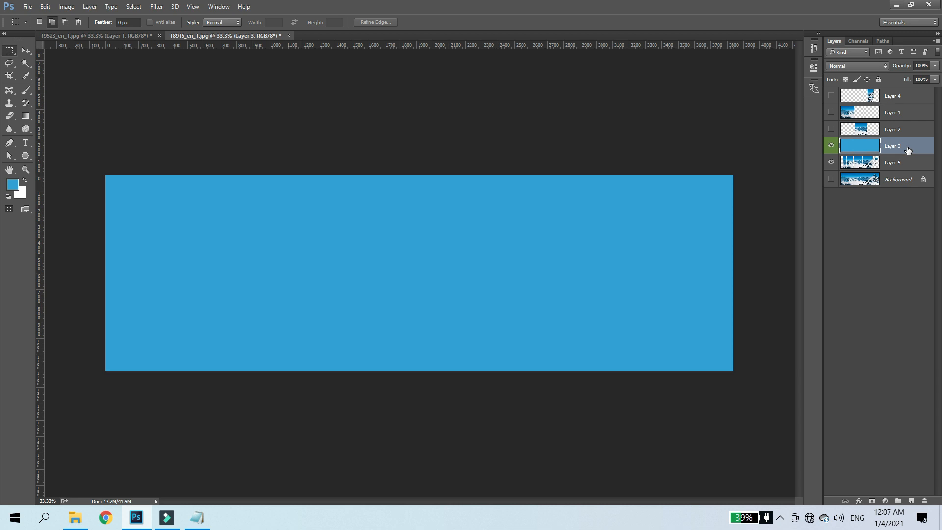
key(ctrl+bracketleft)
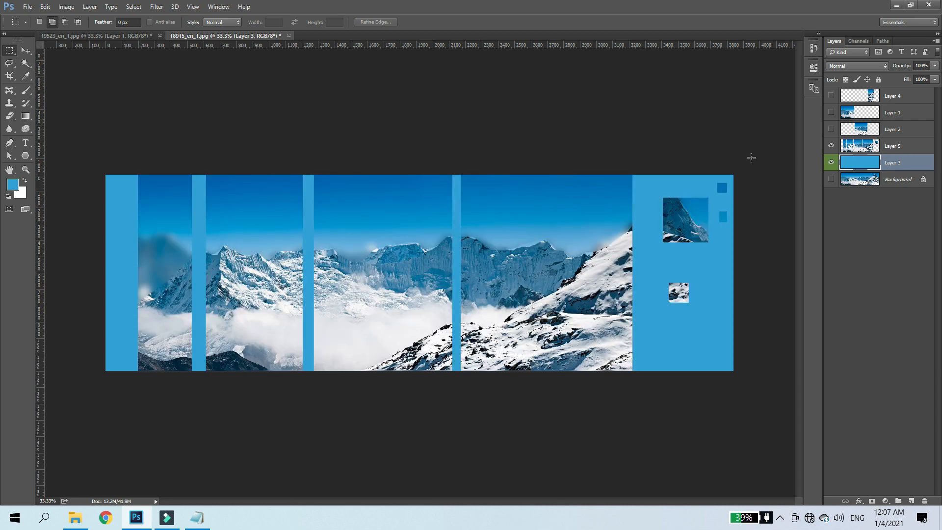
key(d)
key(alt+BackSpace)
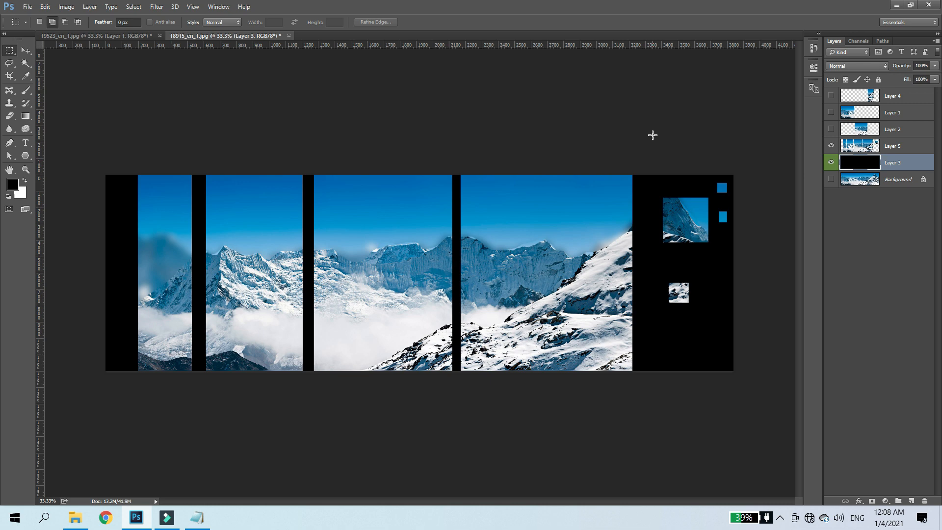
Switch to Notepad and add the note line "press D to make foreground color and background color to black and w hite".
click(197, 518)
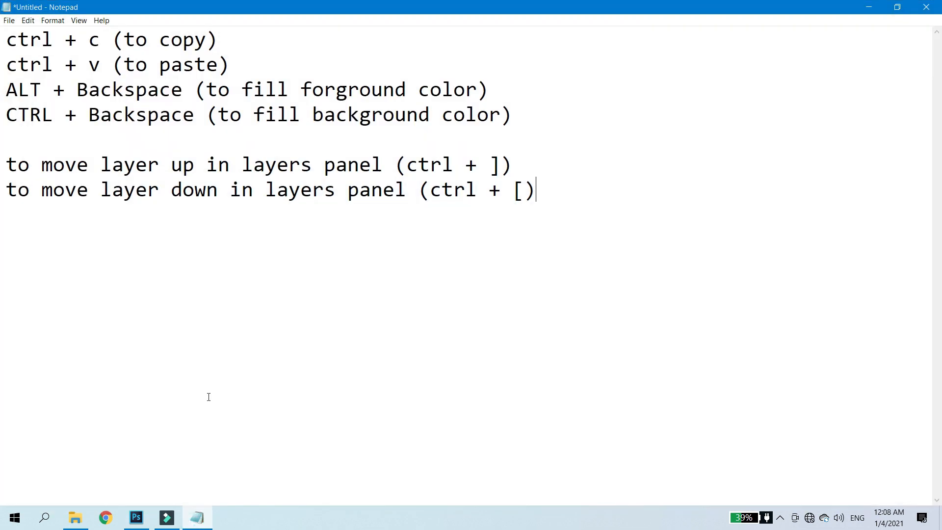
click(643, 176)
key(Down)
key(End)
key(Return)
text(press)
key(Caps_Lock)
text(D)
key(Caps_Lock)
text(to)
key(Caps_Lock)
key(Caps_Lock)
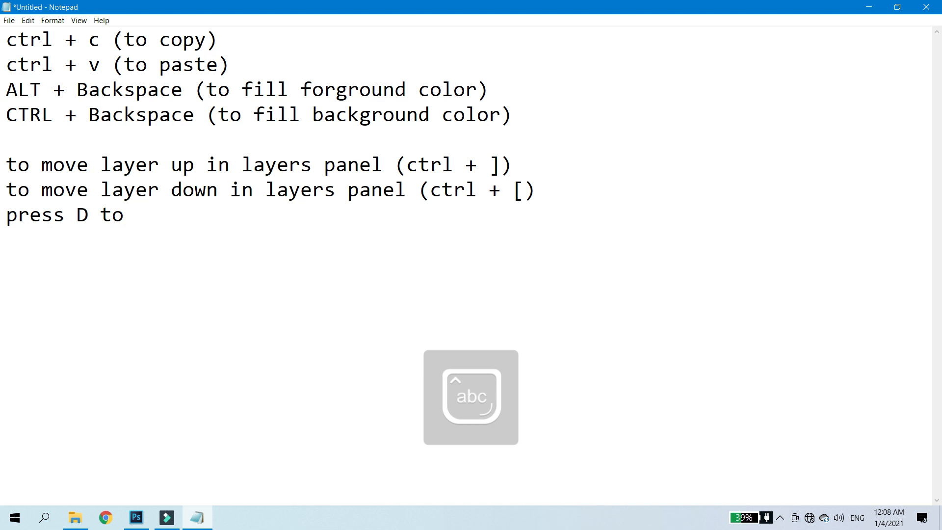
text(sho)
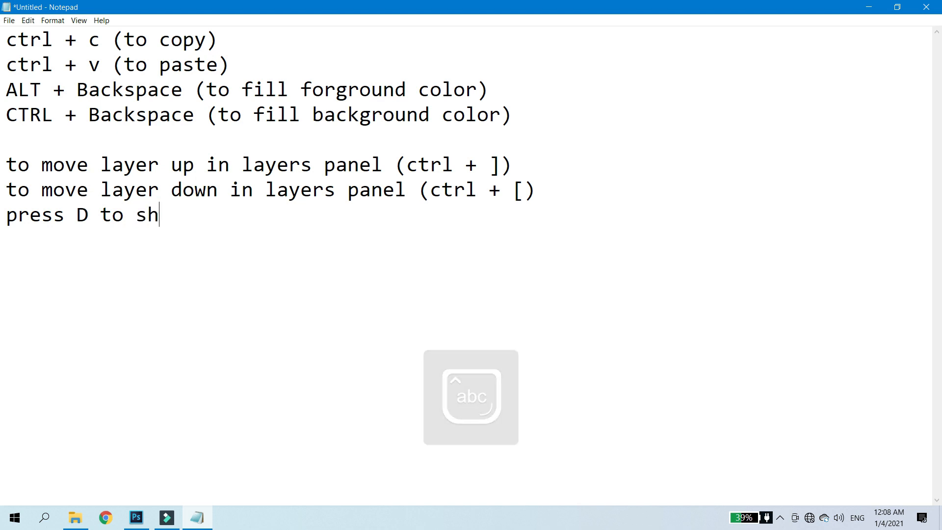
key(BackSpace)
key(BackSpace)
key(BackSpace)
text(m)
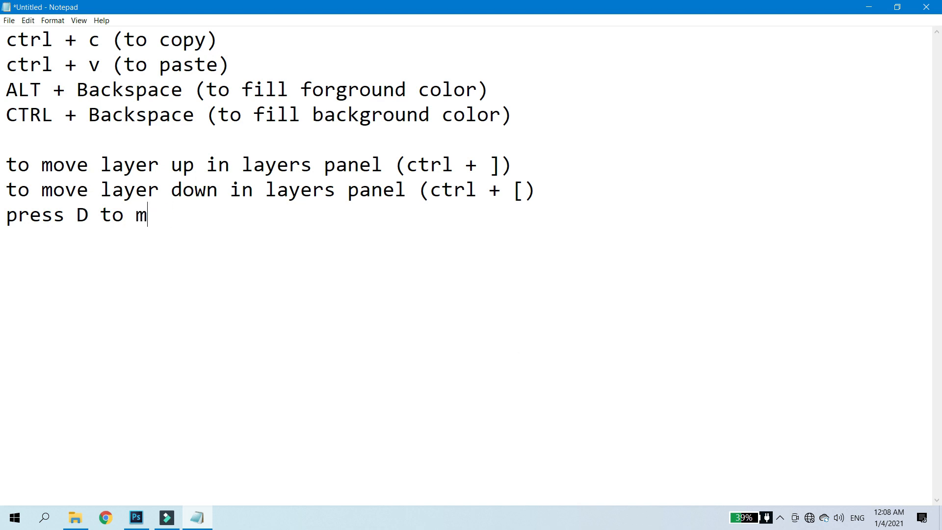
text(ake back)
key(BackSpace)
key(BackSpace)
key(BackSpace)
key(BackSpace)
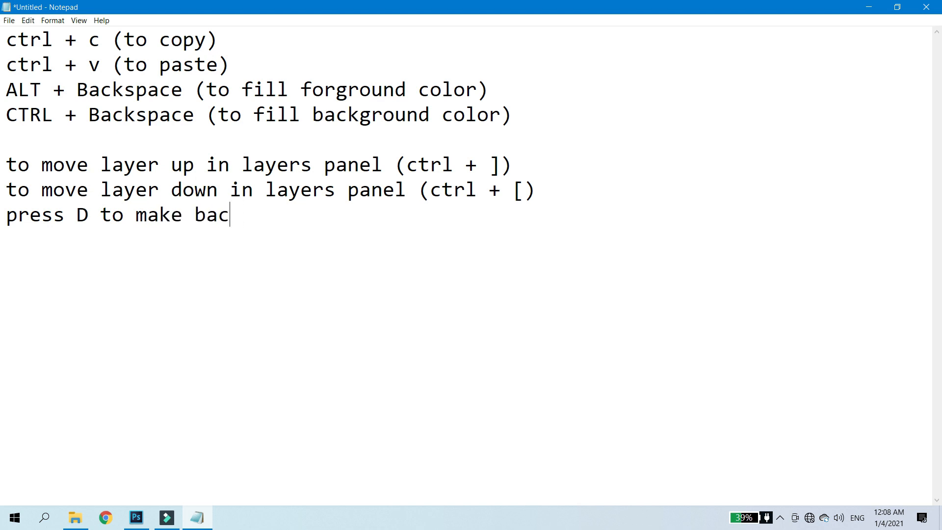
text(foregoun)
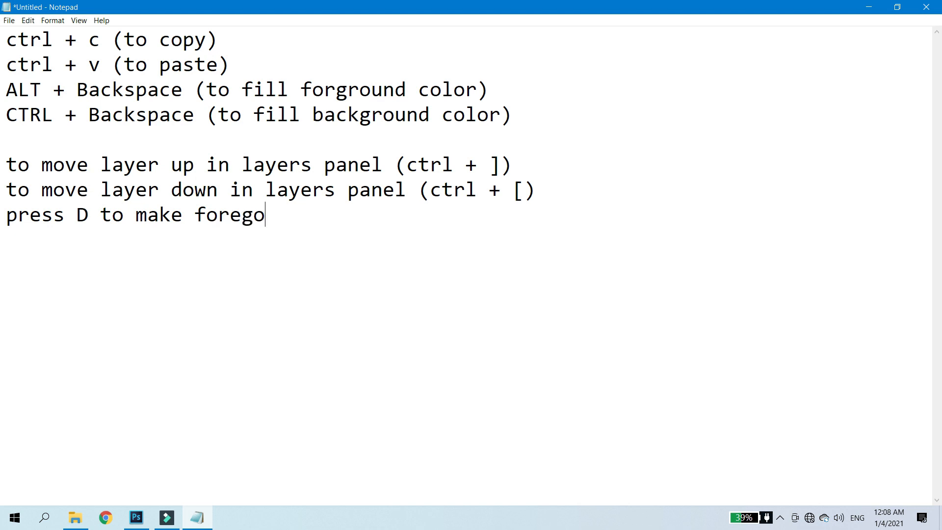
key(BackSpace)
key(BackSpace)
key(BackSpace)
text(round color)
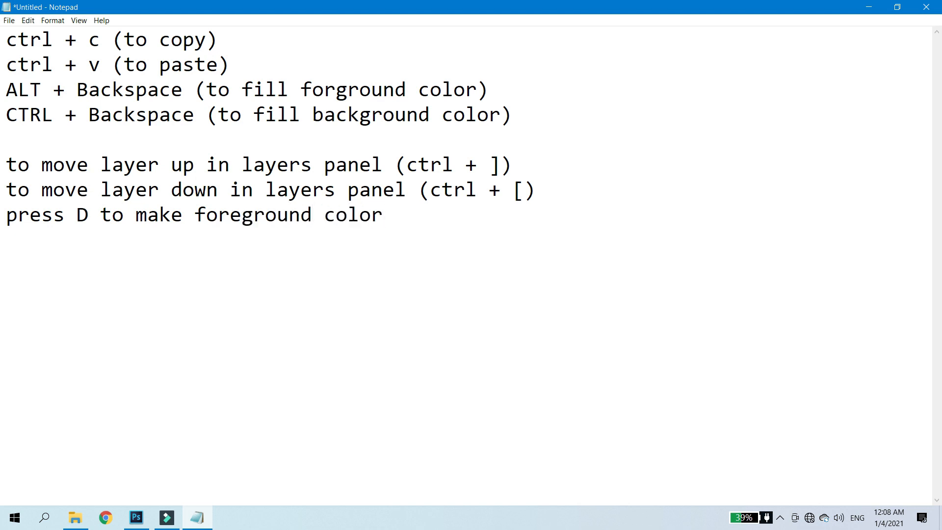
text(and backgrou)
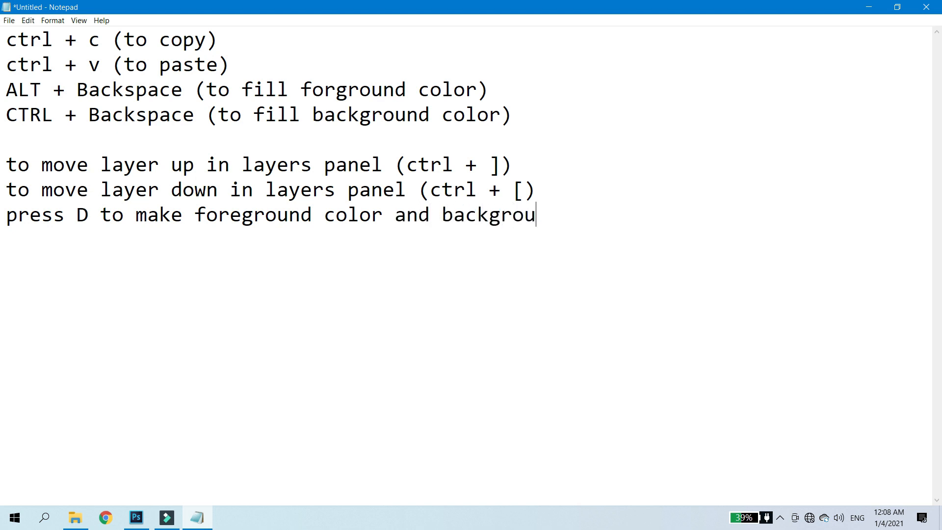
text(nd color to b)
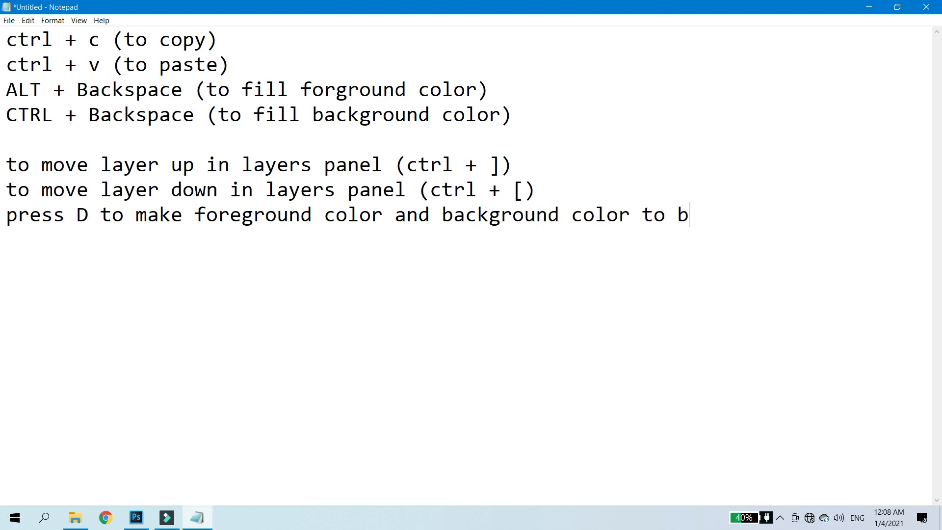
text(lack and w hite)
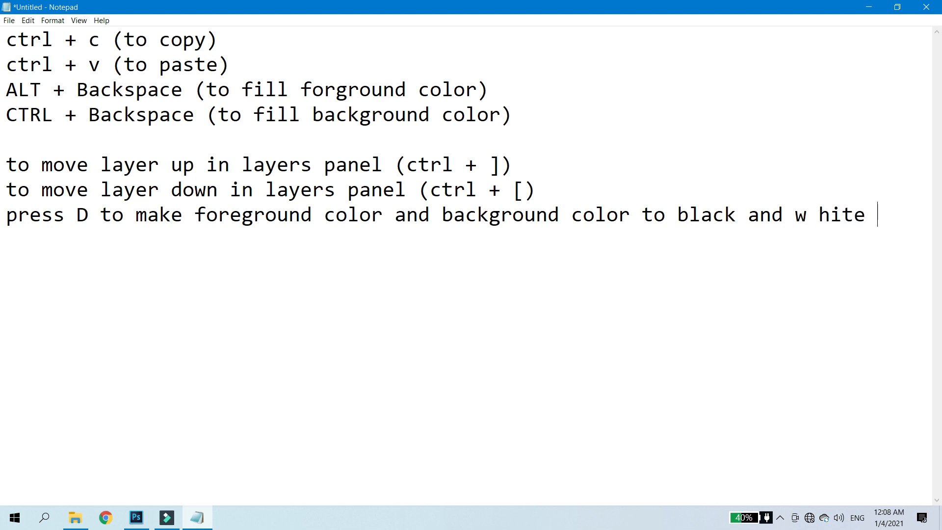
Correct the end of the foreground and background color note so that it reads "white respectively", leaving blank lines below it.
key(BackSpace)
key(BackSpace)
key(BackSpace)
key(BackSpace)
key(BackSpace)
text(hite re)
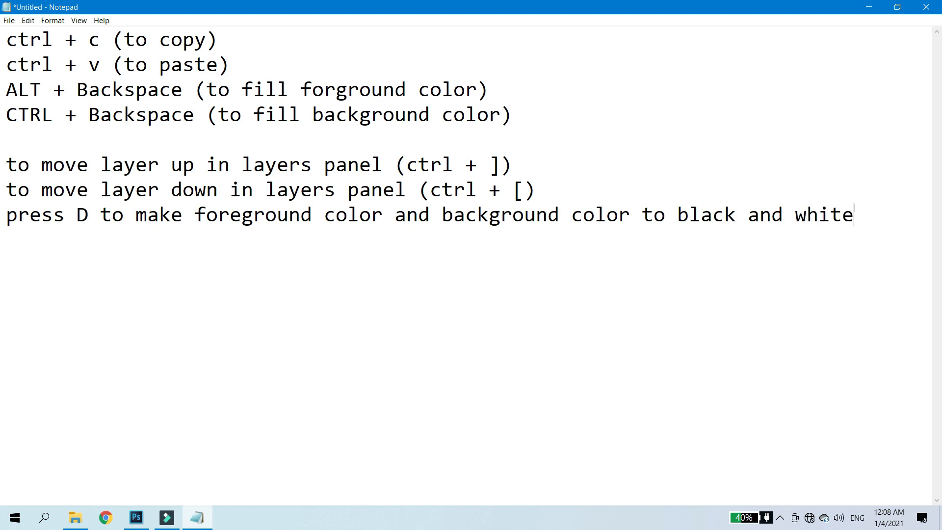
text(spectively)
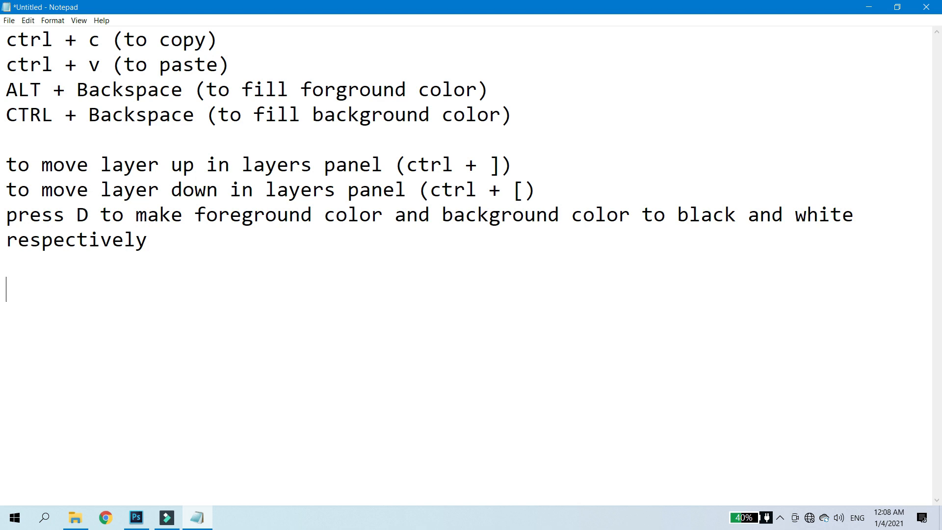
Save the notes on the Desktop as a text file named 0101.
key(ctrl+s)
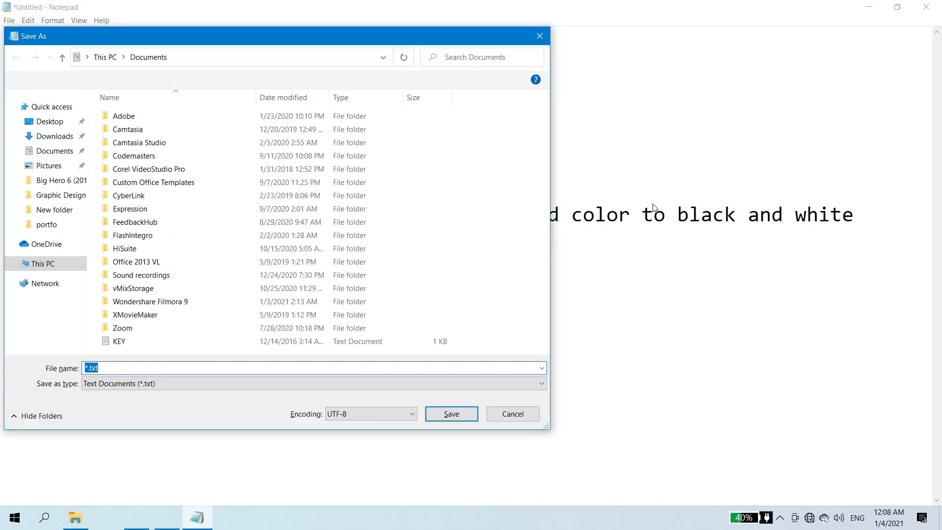
click(58, 122)
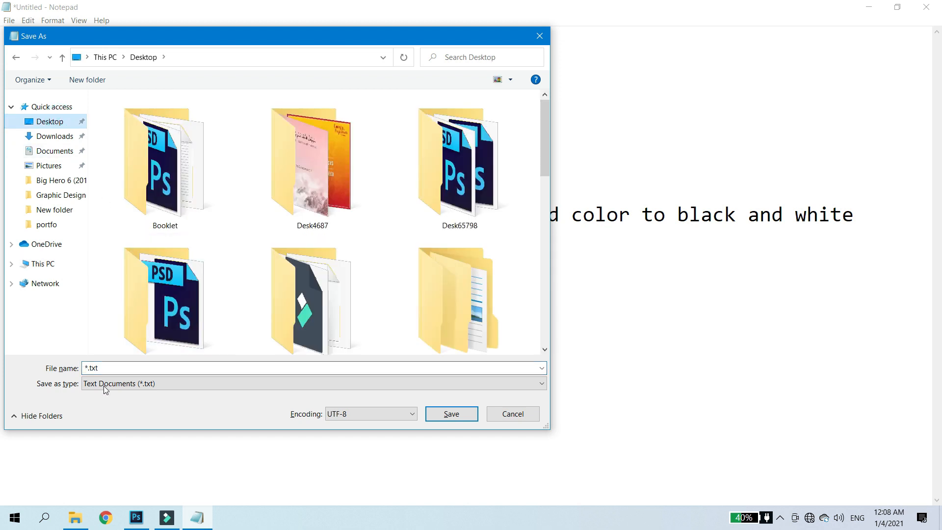
text(0101)
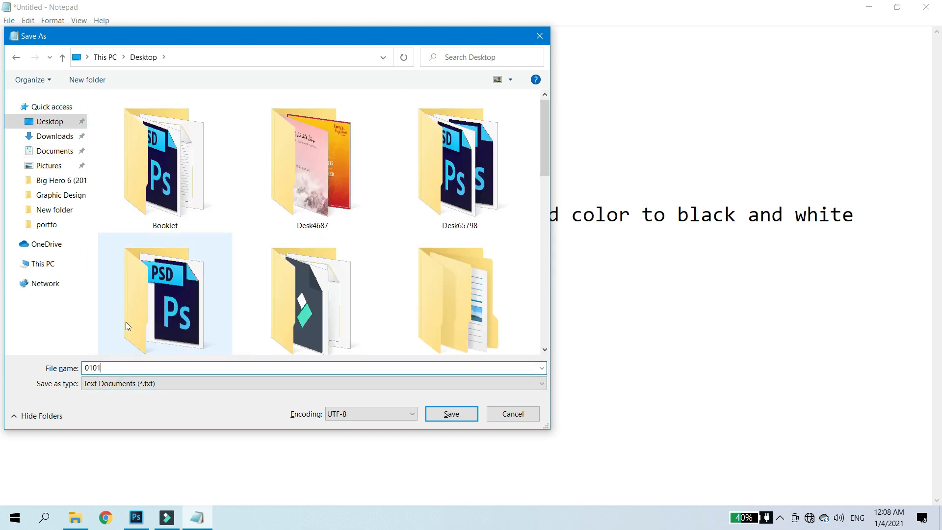
key(Return)
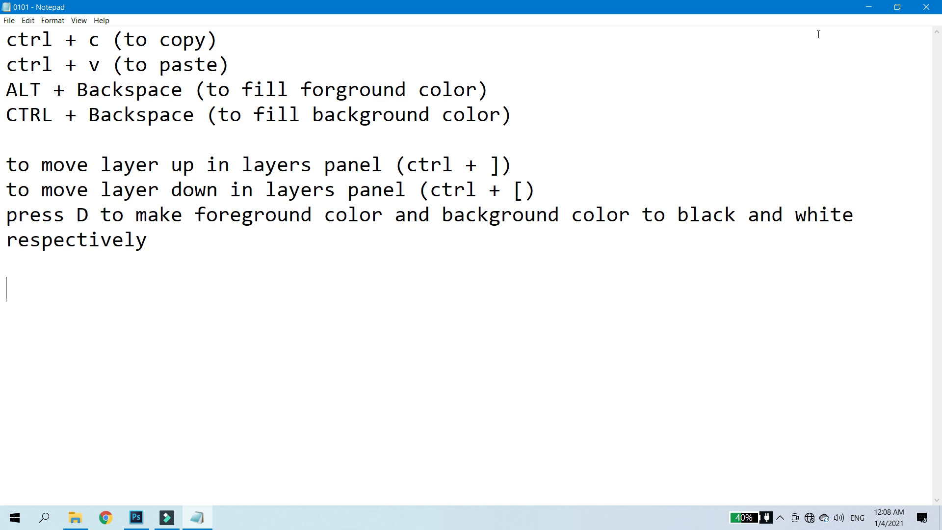
Return to Photoshop, hide Layer 3 and Layer 5, and show the Background layer.
click(868, 7)
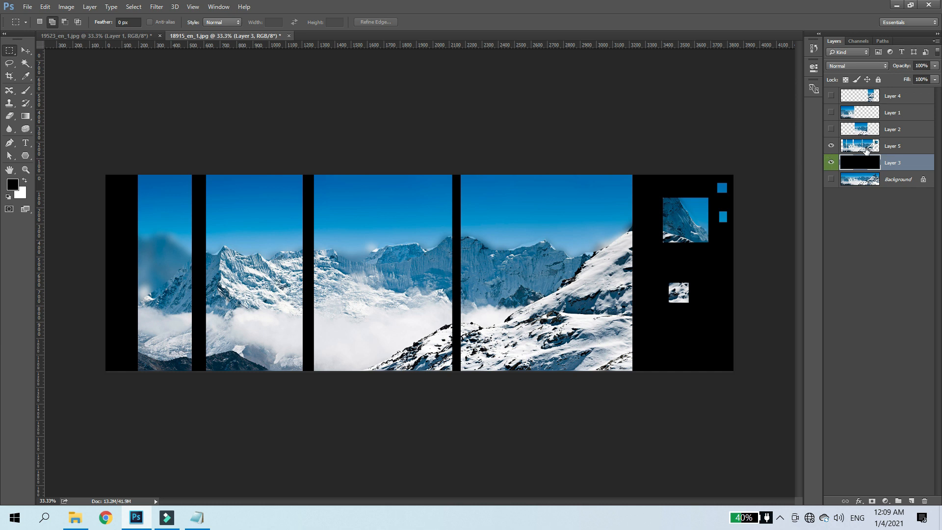
click(829, 162)
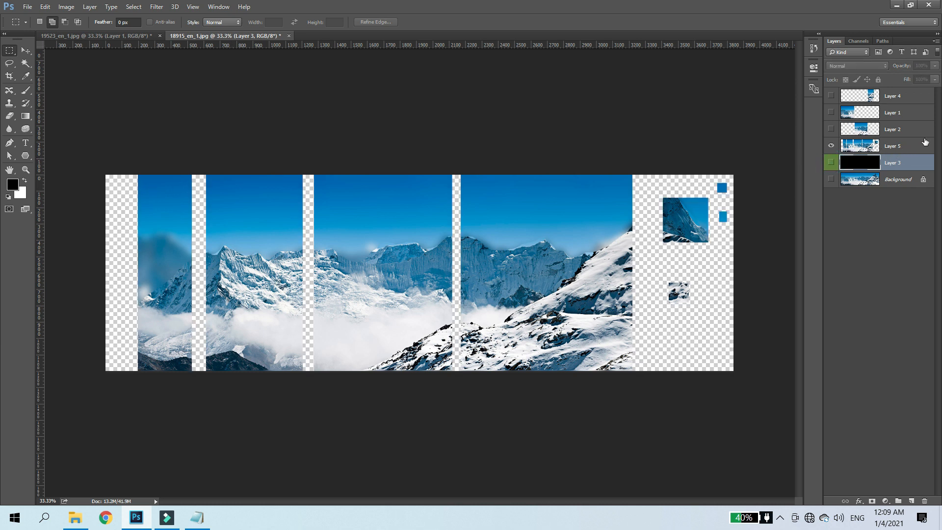
click(830, 147)
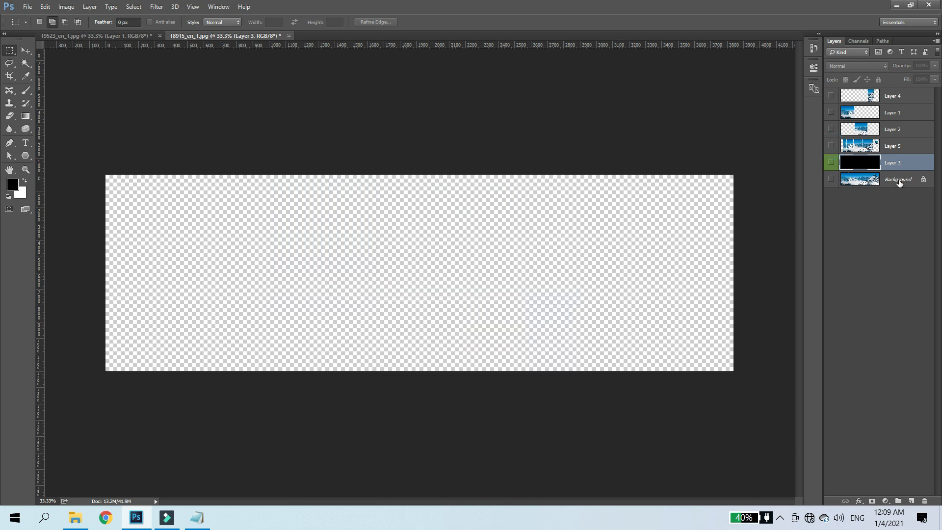
click(831, 179)
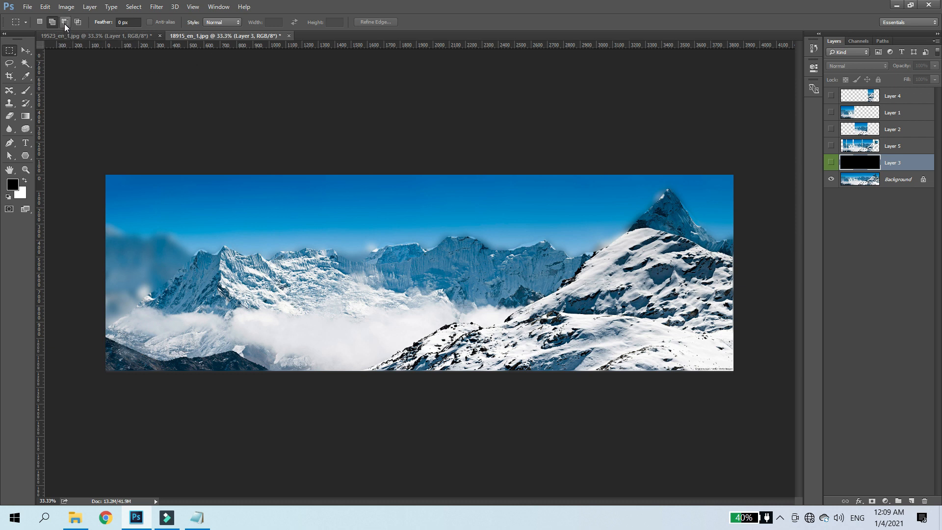
Marquee-select a full-height area over the image's left half, and add smaller rectangles over the central peaks, lower slope and right mountain.
drag(123, 168, 387, 427)
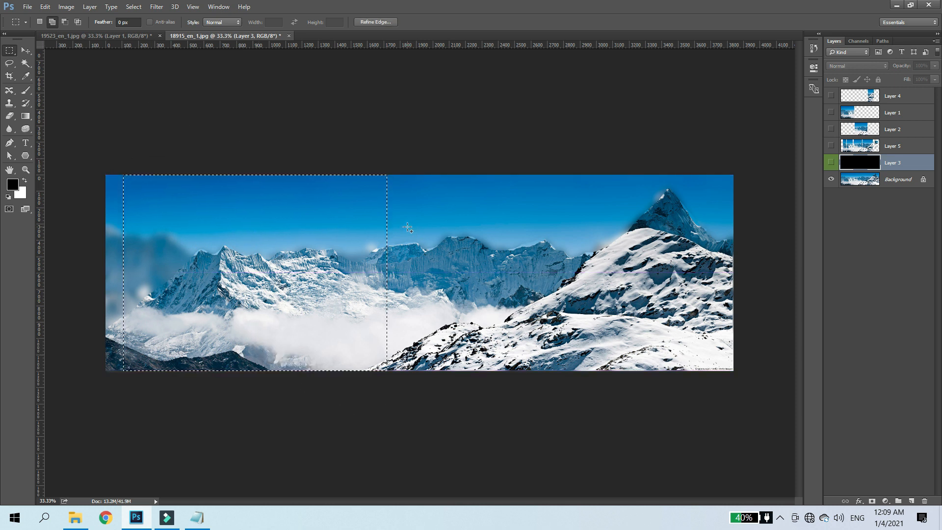
click(52, 22)
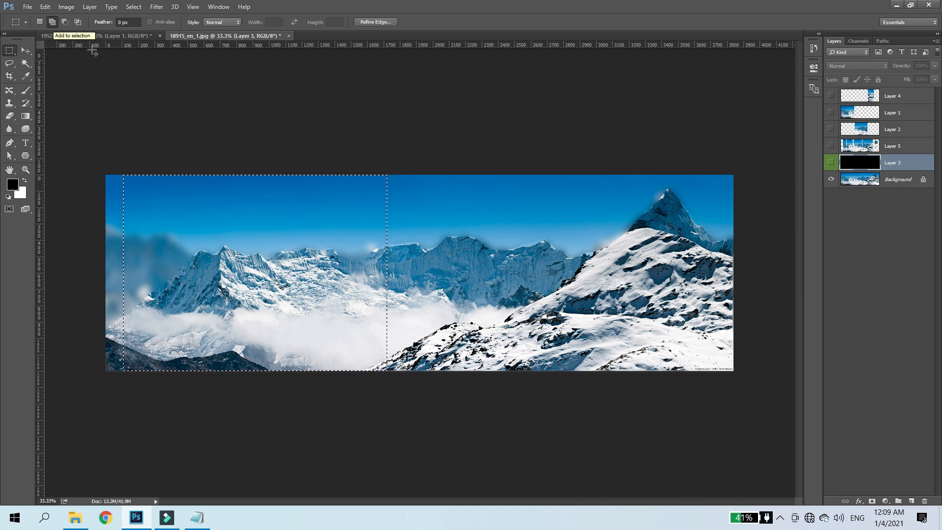
drag(467, 202, 538, 265)
drag(589, 195, 667, 367)
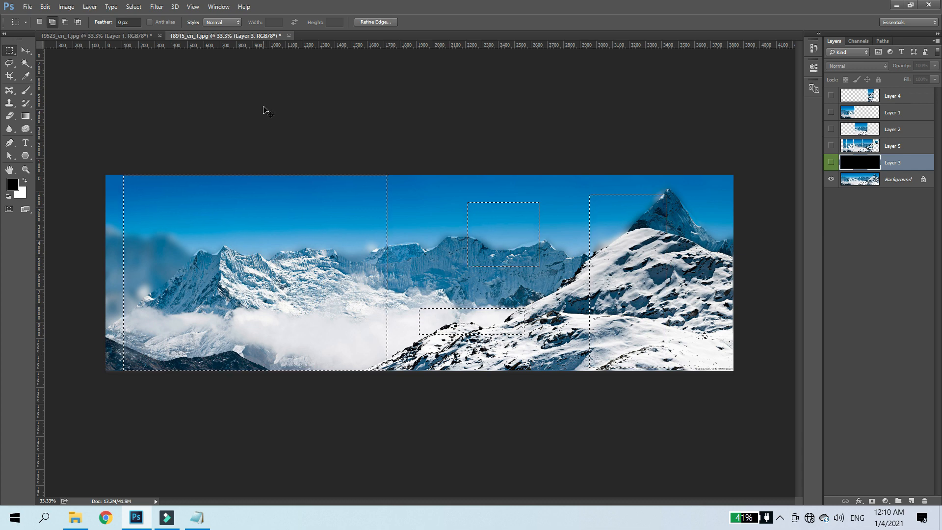
Switch to Notepad, add the note line "to deselct > press > CTRL + D", and save the file.
key(alt+Tab)
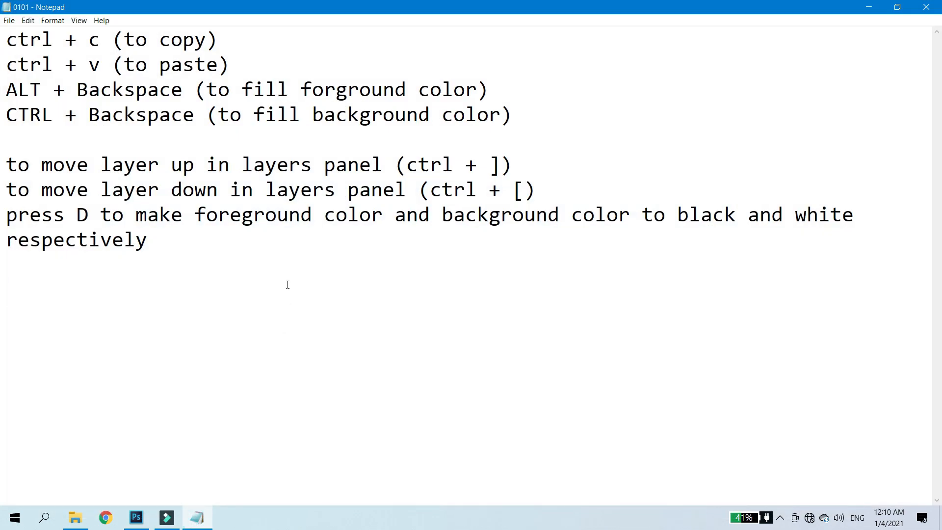
text(to deselct )
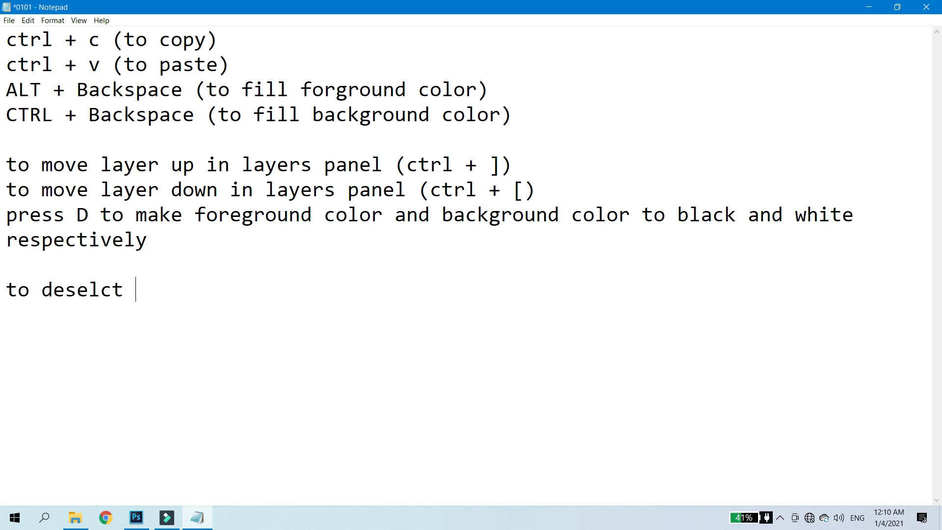
text(> press )
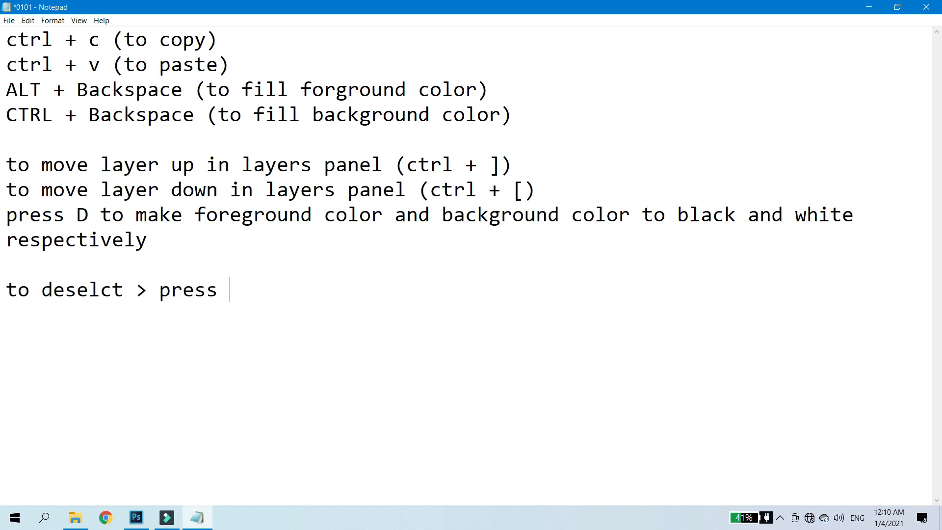
text(>)
text( ctro)
key(BackSpace)
key(BackSpace)
key(BackSpace)
key(BackSpace)
key(Caps_Lock)
text(CTR)
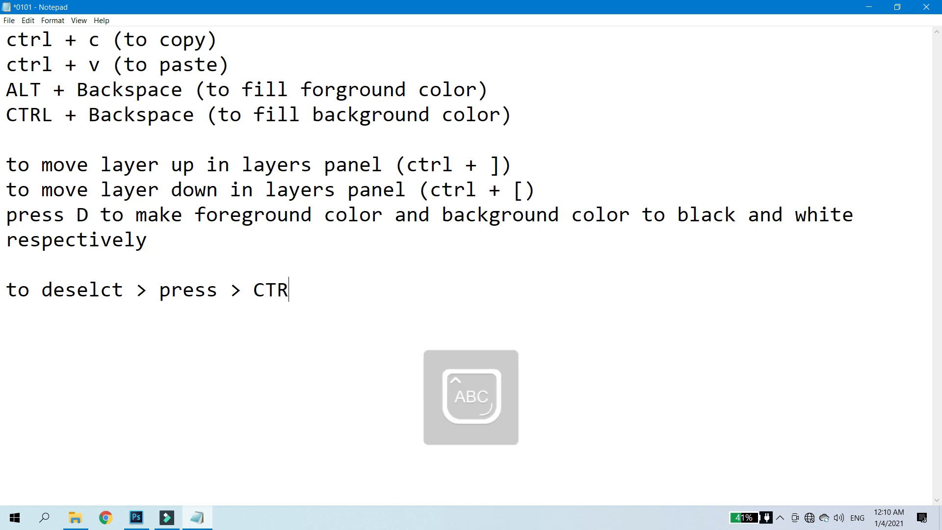
text(L + D)
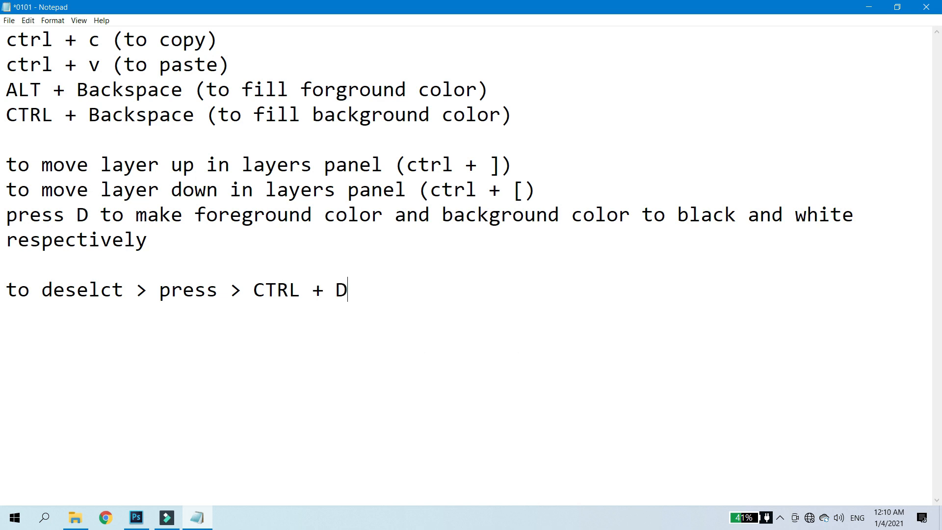
key(ctrl+s)
Switch back to Photoshop, deselect all marquee areas, and look up the Deselect command among the selection commands.
click(145, 518)
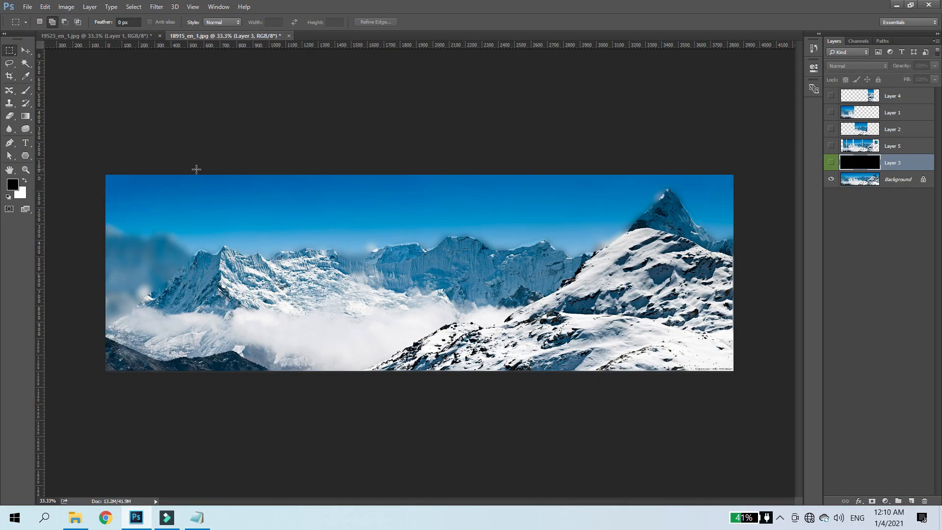
click(134, 7)
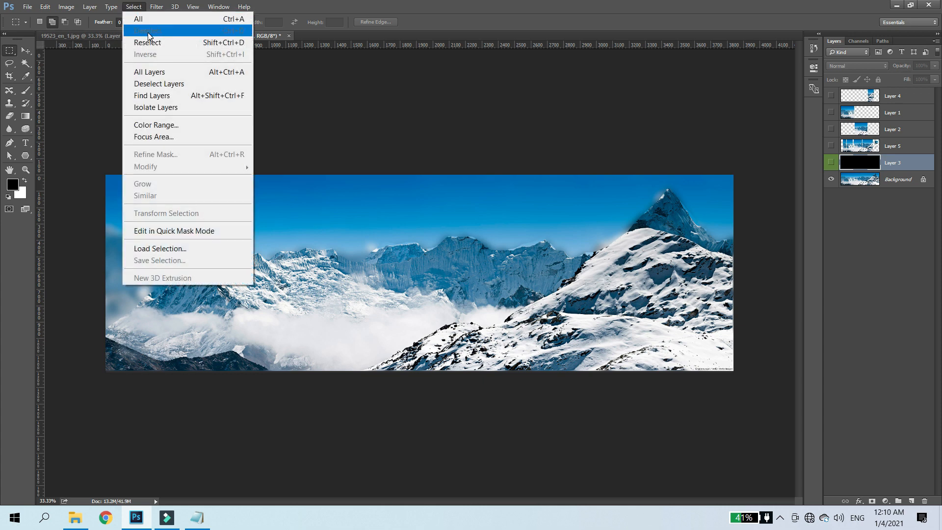
click(317, 15)
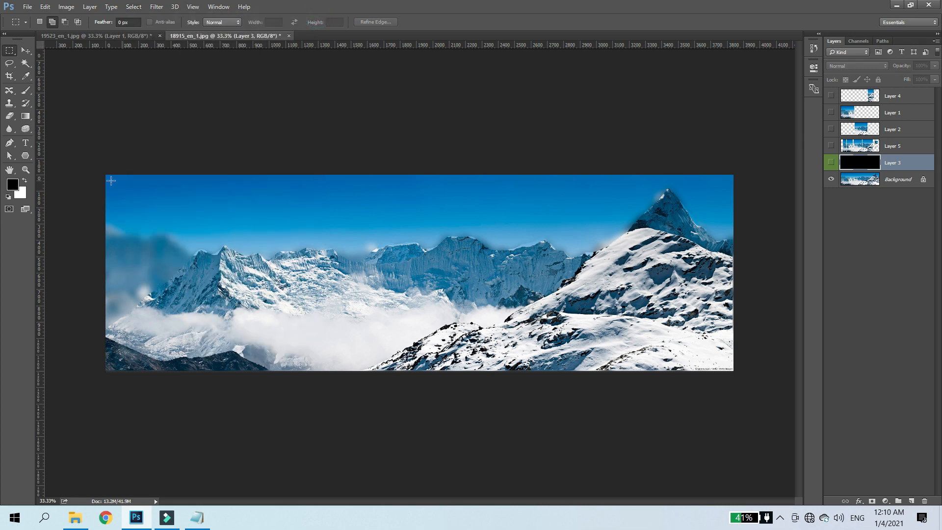
Marquee-select a rectangle over the central mountains and, in New selection mode, move its outline about 279 px right and 9 px down.
drag(256, 213, 473, 337)
click(40, 22)
drag(339, 254, 384, 256)
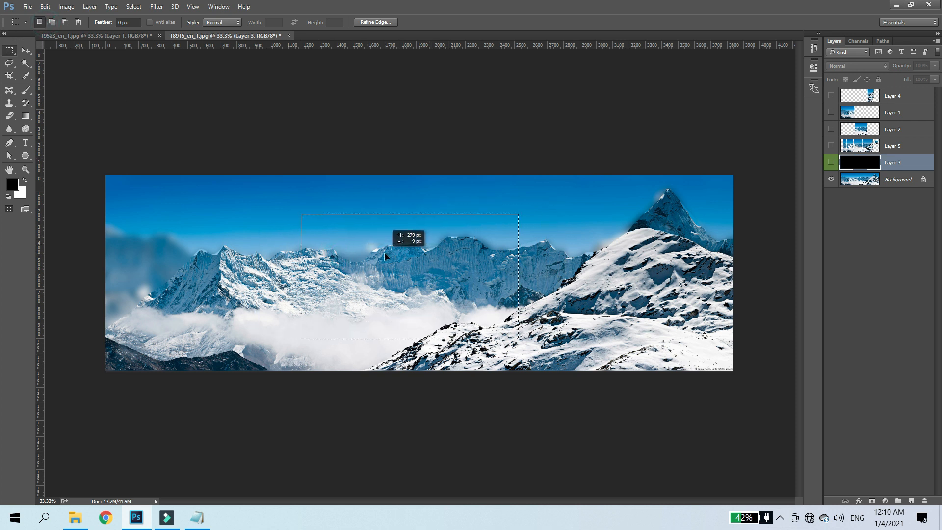
click(10, 53)
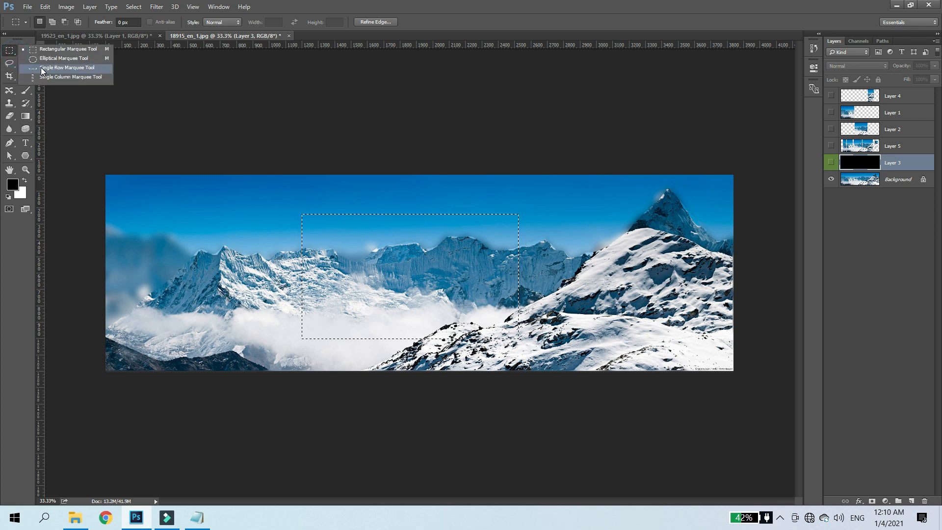
click(41, 60)
click(14, 52)
click(59, 49)
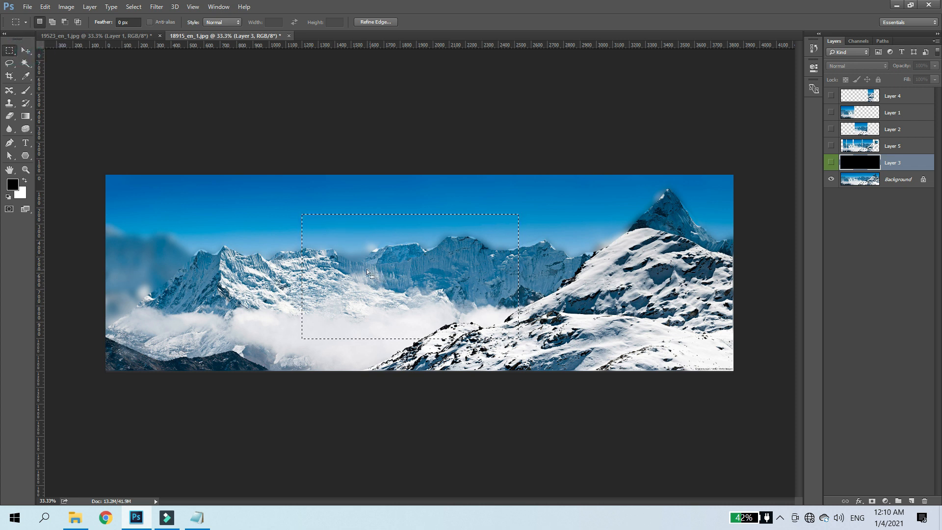
Replace the selection with a new rectangle, reposition its outline over the left mountains and clouds, and make the Background layer active.
drag(388, 275, 325, 283)
drag(530, 231, 657, 286)
drag(311, 210, 510, 342)
drag(396, 269, 266, 264)
click(897, 181)
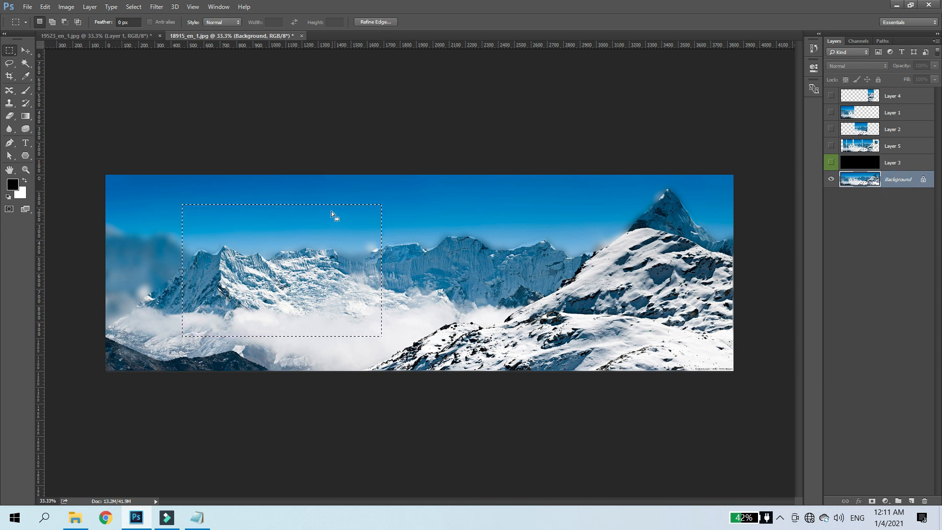
Subtract the upper-right corner and several narrow vertical and horizontal strips from the rectangular selection over the left mountains.
click(66, 24)
drag(300, 190, 419, 262)
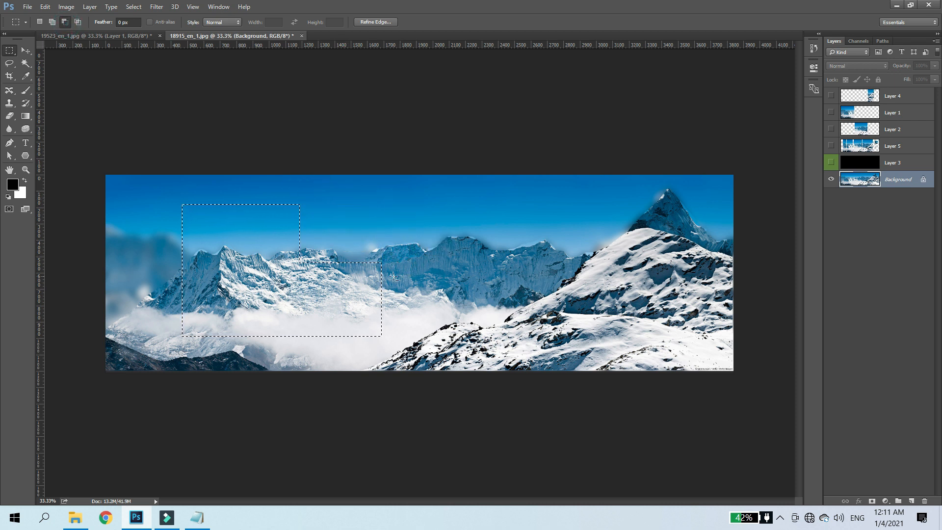
drag(256, 194, 275, 339)
drag(394, 288, 270, 278)
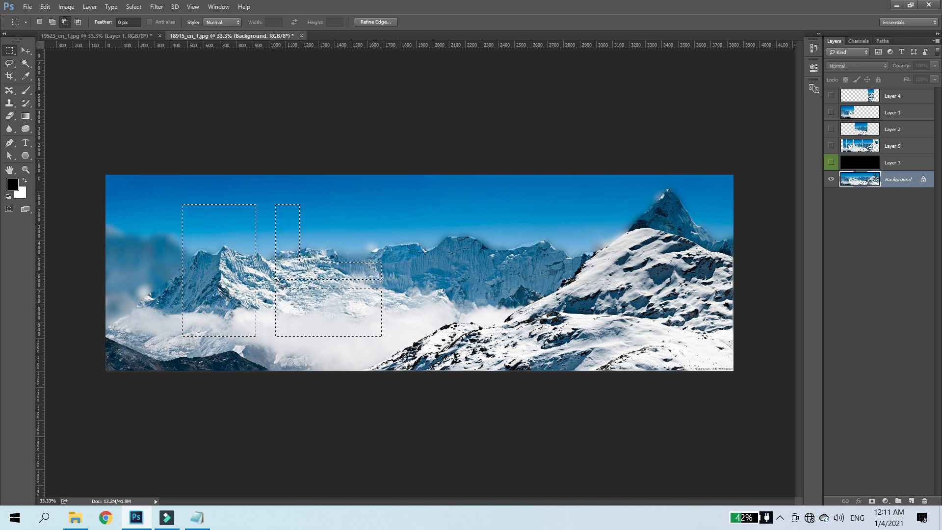
drag(345, 233, 351, 361)
drag(264, 246, 366, 247)
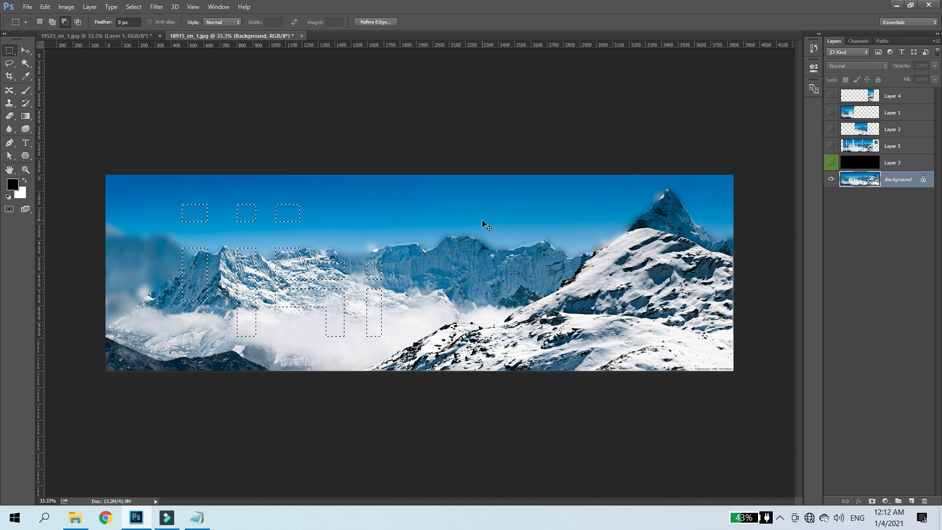
Copy the cut-up selection to a new layer, place it above black Layer 3, and show Layer 3.
key(ctrl+j)
drag(895, 181, 878, 157)
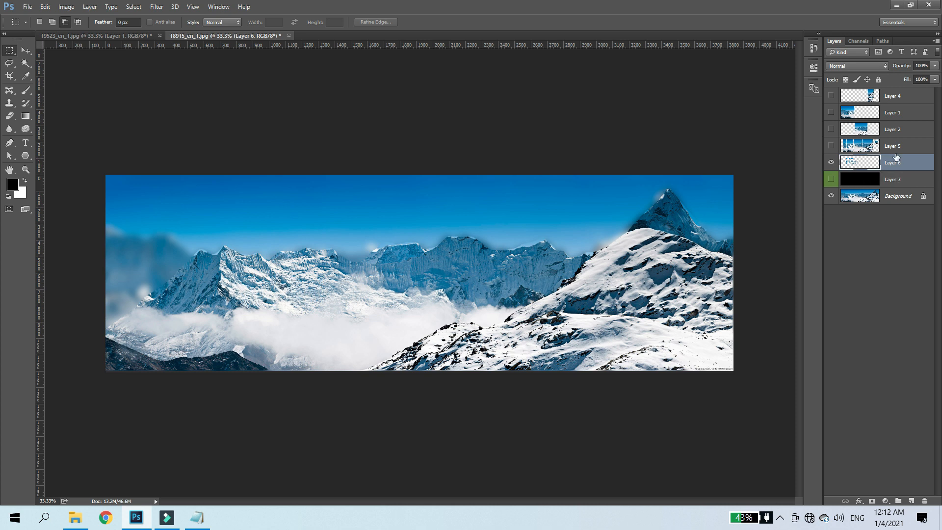
click(831, 180)
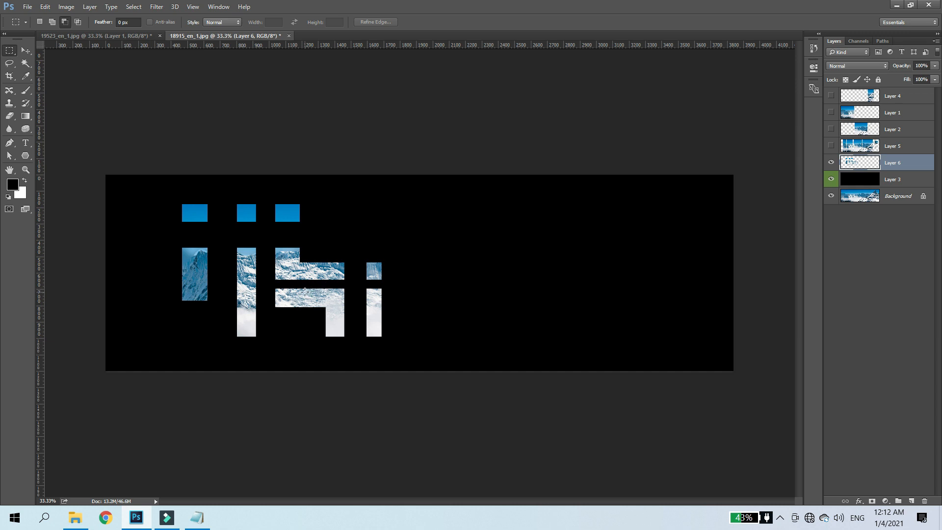
Hide Layer 6 and Layer 3, and make the Background layer active.
click(830, 162)
click(831, 179)
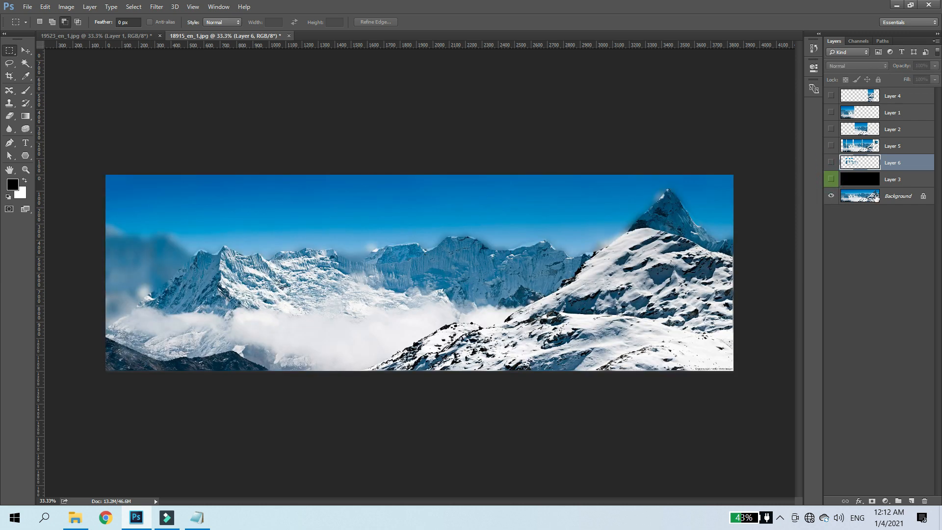
click(876, 197)
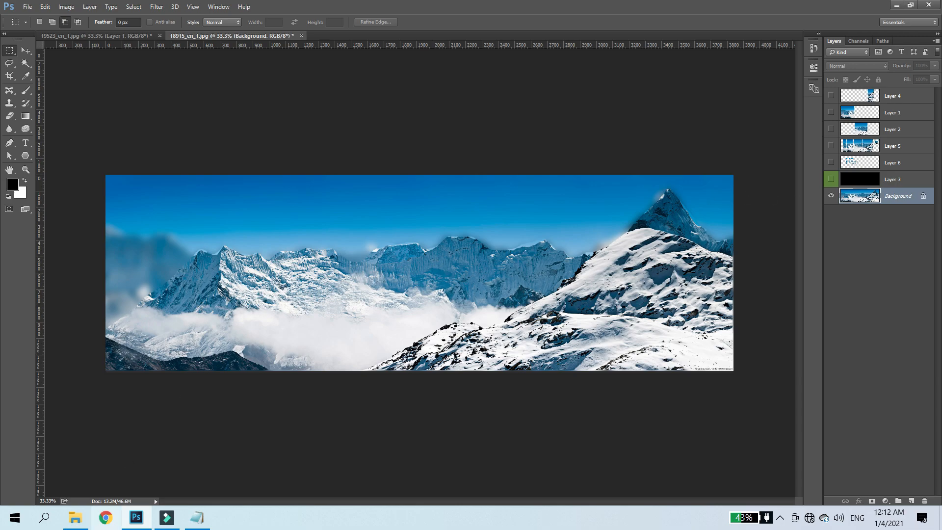
Glance at the Notepad shortcuts, return to Photoshop, and marquee-select a rectangle over the left mountains in New selection mode.
click(197, 518)
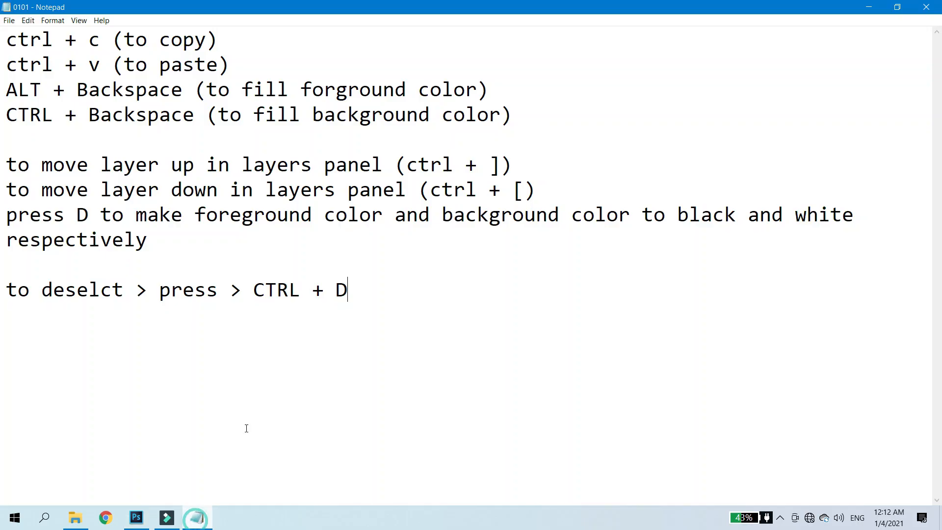
click(136, 518)
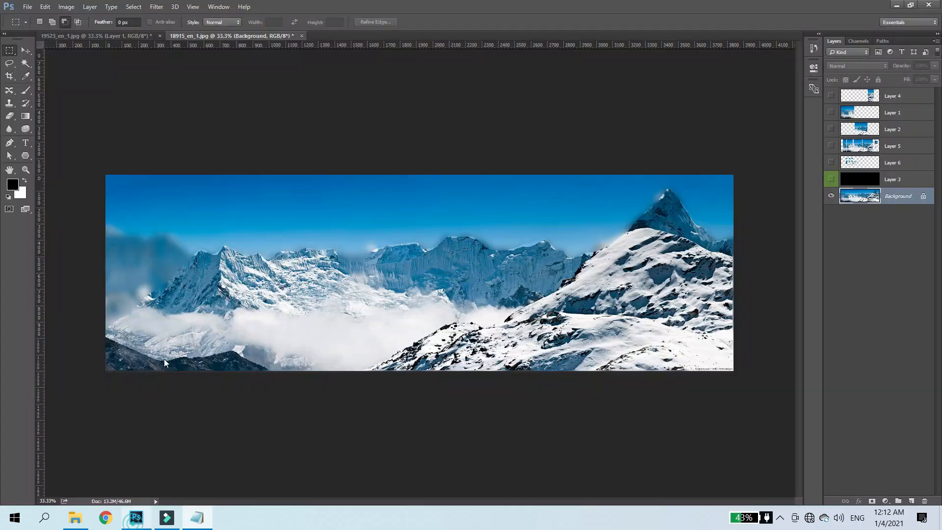
drag(210, 197, 400, 335)
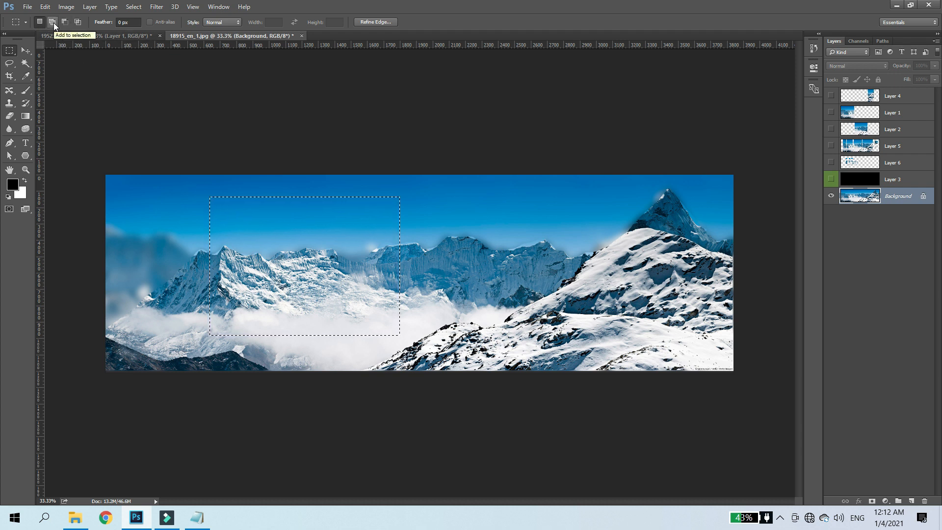
Replace the selection with a rectangle over the central sky, and that one with a wide rectangle over the left and central mountains.
drag(378, 185, 473, 231)
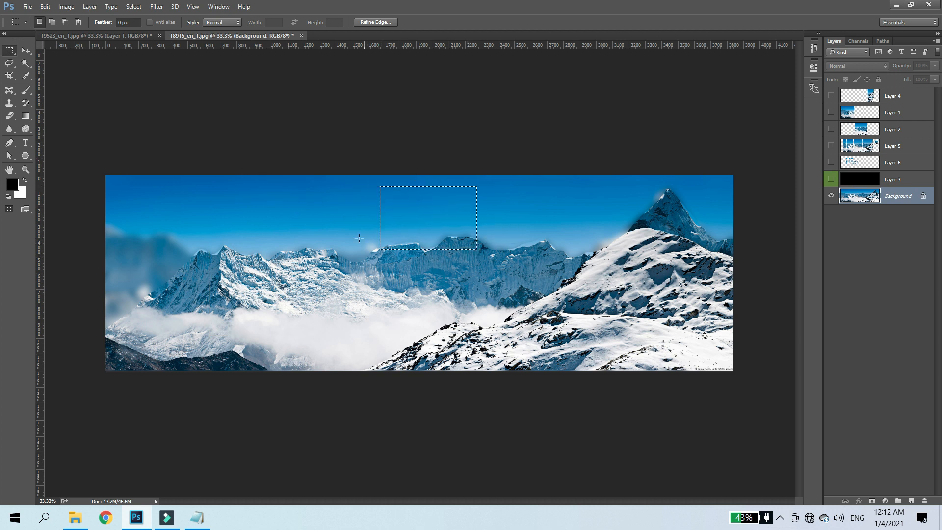
click(225, 204)
drag(465, 326, 466, 328)
In Add to selection mode, add four rectangles across the central and right mountains, one over the left slope, and one in the left sky.
click(52, 21)
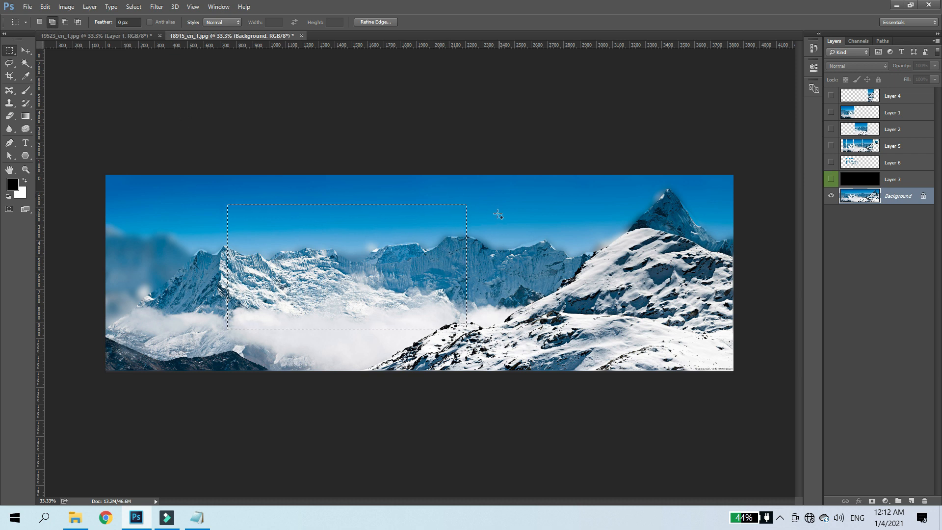
drag(441, 191, 521, 324)
drag(509, 220, 601, 243)
drag(574, 200, 668, 318)
drag(553, 293, 625, 388)
drag(181, 268, 251, 346)
drag(183, 240, 146, 204)
Return to New selection mode and temporarily add a small rectangle beside the right peak and two along the sky above the left mountains.
click(40, 22)
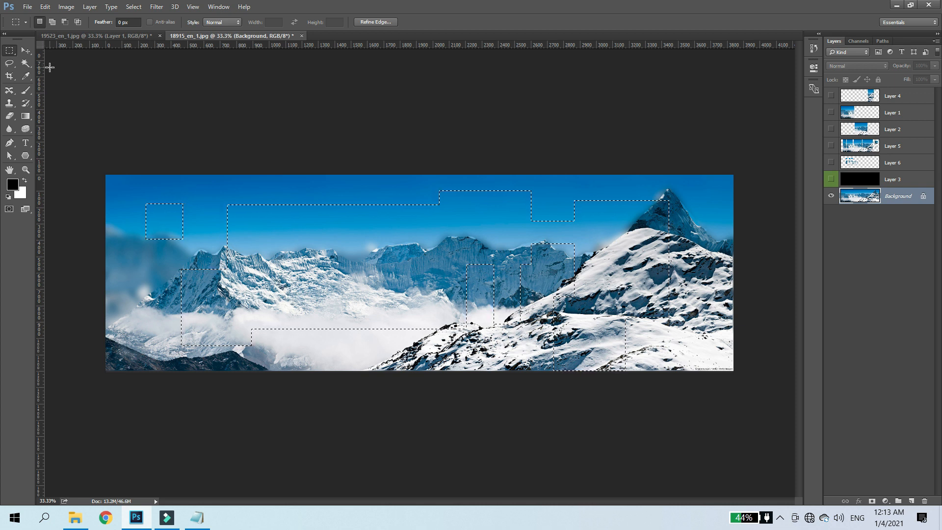
drag(689, 197, 726, 229)
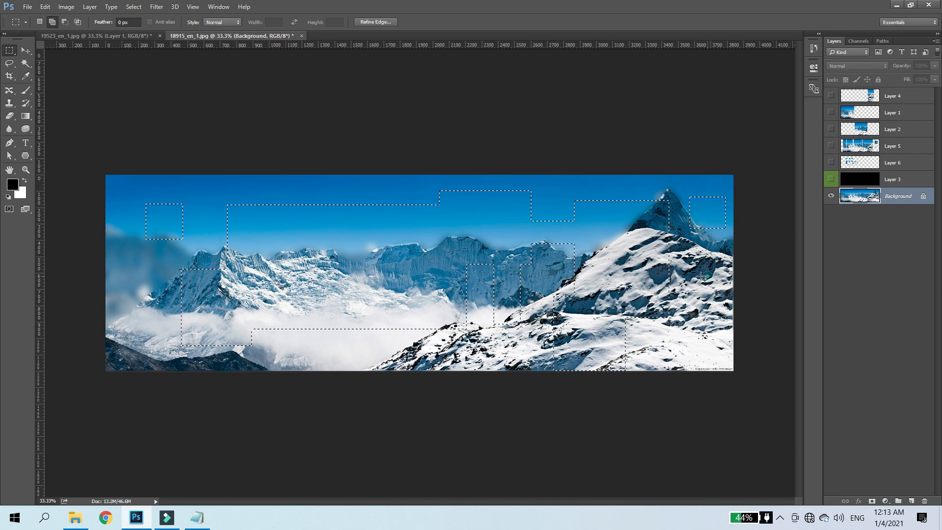
drag(342, 179, 380, 205)
drag(283, 189, 309, 205)
Start a new rectangular selection above the left peak, and add large rectangles over the central and right mountains in Add to selection mode.
drag(208, 196, 262, 251)
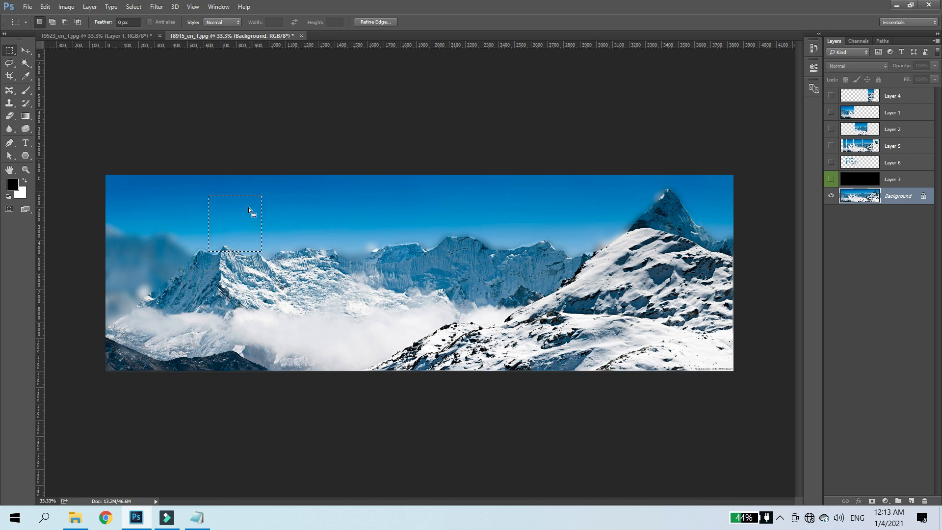
click(52, 22)
drag(328, 209, 486, 348)
drag(544, 214, 649, 291)
Return to New selection mode and temporarily add three rectangles over the left mountains and three along the upper edge of the central and right parts.
click(40, 22)
drag(178, 215, 191, 272)
drag(142, 241, 186, 317)
drag(248, 218, 343, 276)
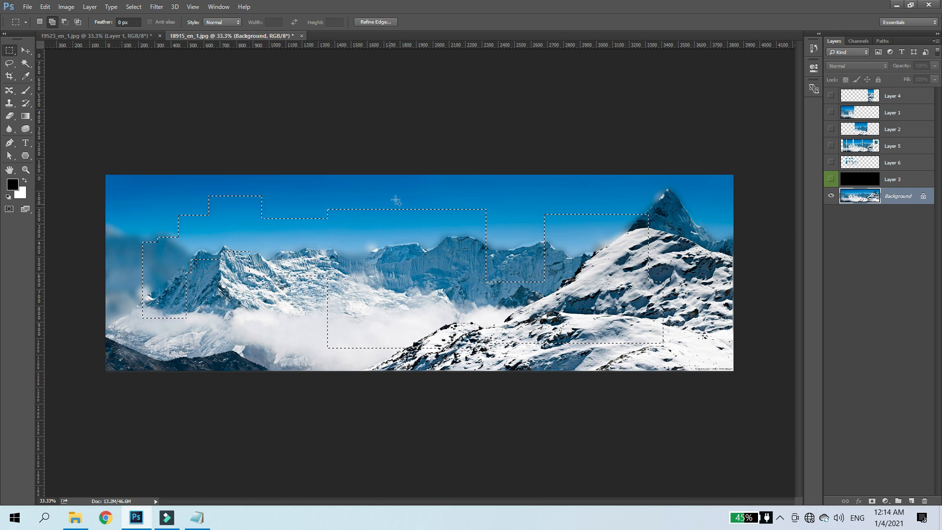
drag(465, 191, 503, 226)
drag(537, 199, 585, 241)
drag(636, 203, 693, 251)
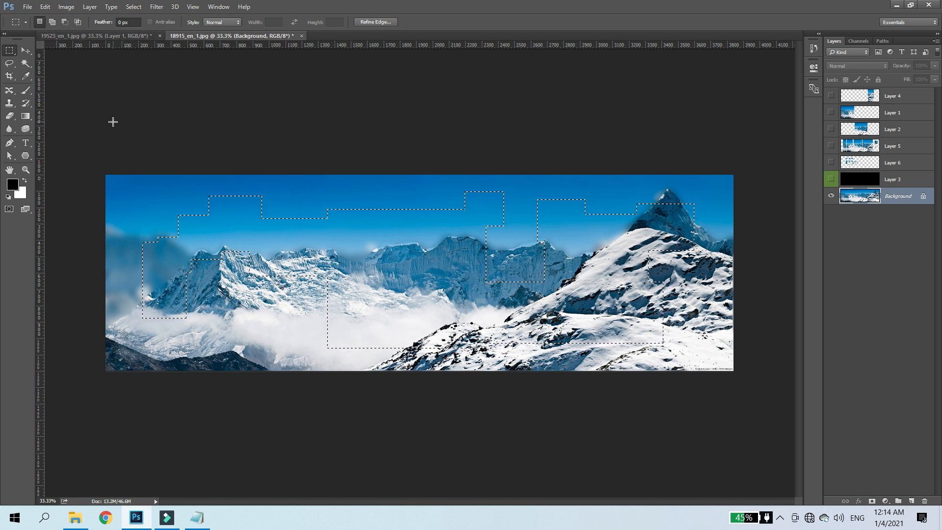
Temporarily subtract several rectangles from the selection: the lower-right corner, central strips and notches, the right peak's edge, and a strip over the left mountains.
key(alt)
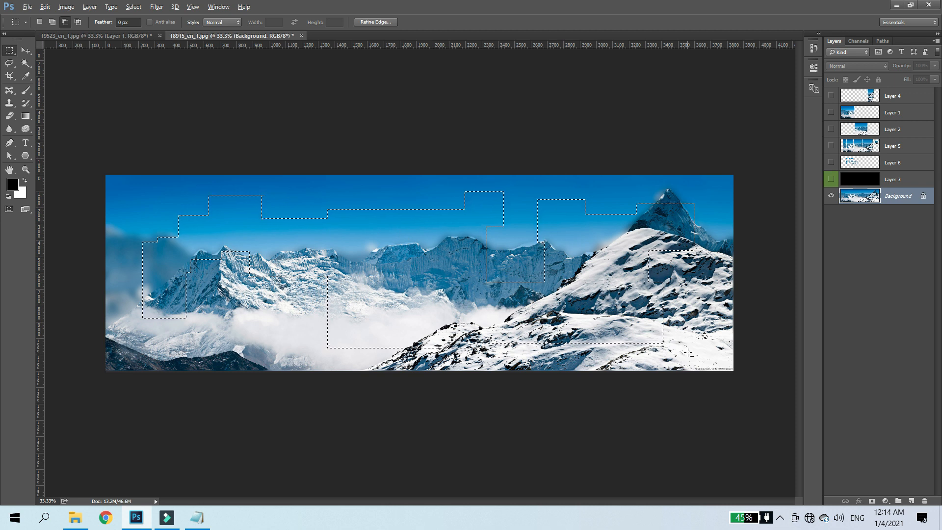
drag(610, 283, 671, 352)
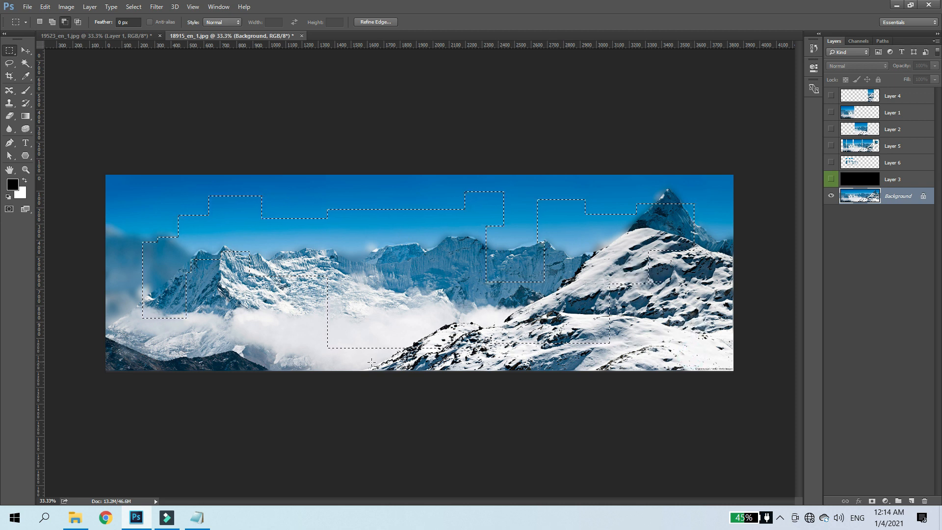
drag(369, 353, 340, 195)
drag(397, 191, 430, 247)
drag(355, 261, 414, 306)
drag(436, 360, 411, 329)
drag(460, 269, 493, 293)
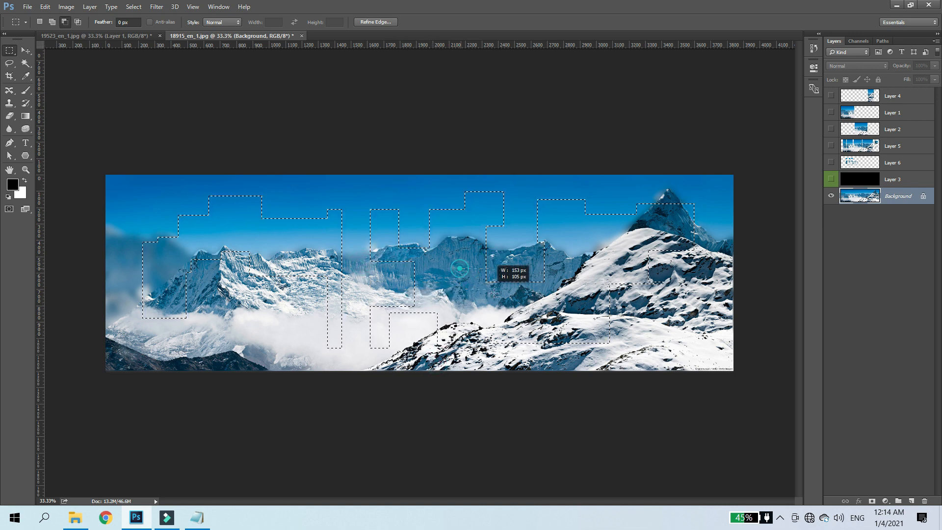
drag(664, 193, 716, 249)
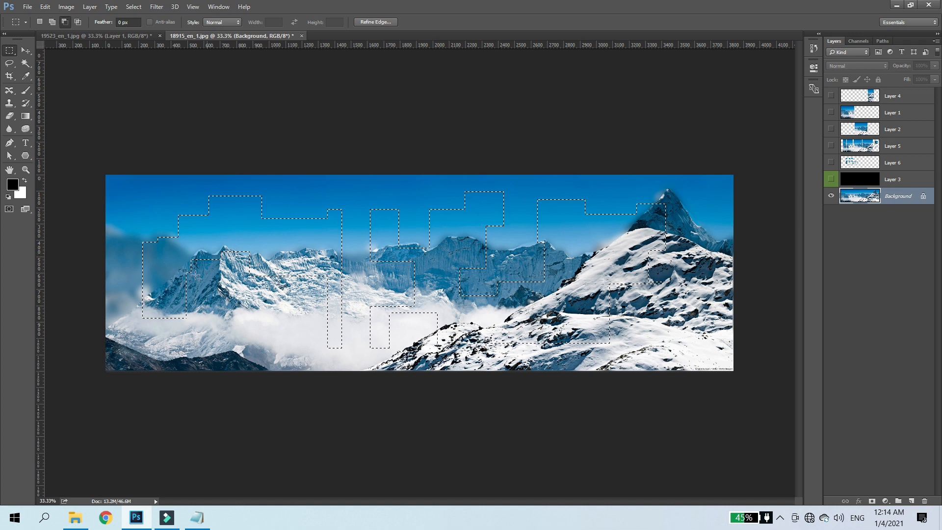
drag(274, 196, 311, 282)
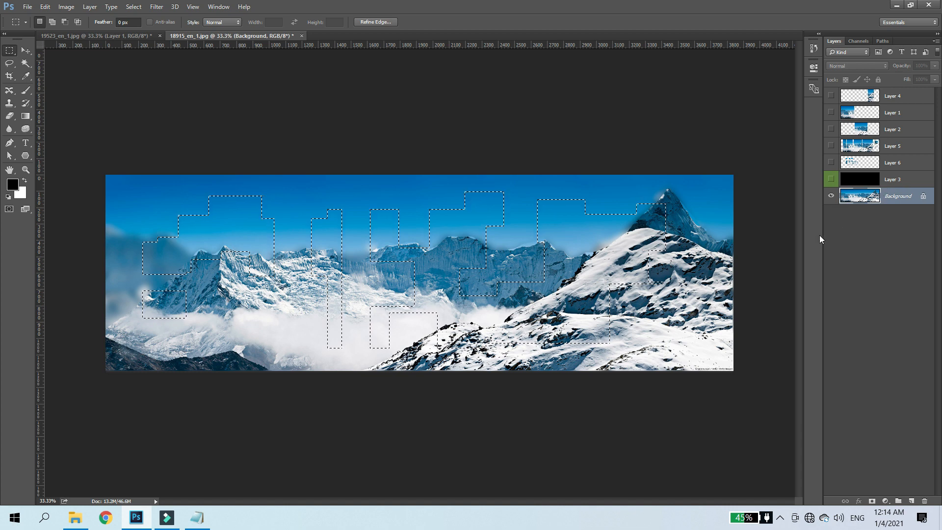
Copy the cut-up selection to a new layer, place it above the black Layer 3, and show Layer 3.
key(ctrl+j)
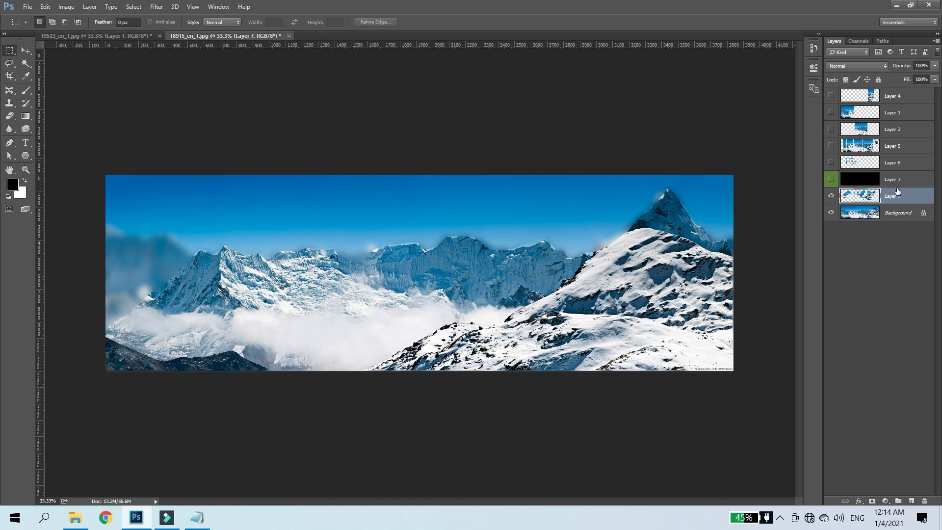
drag(900, 184, 901, 182)
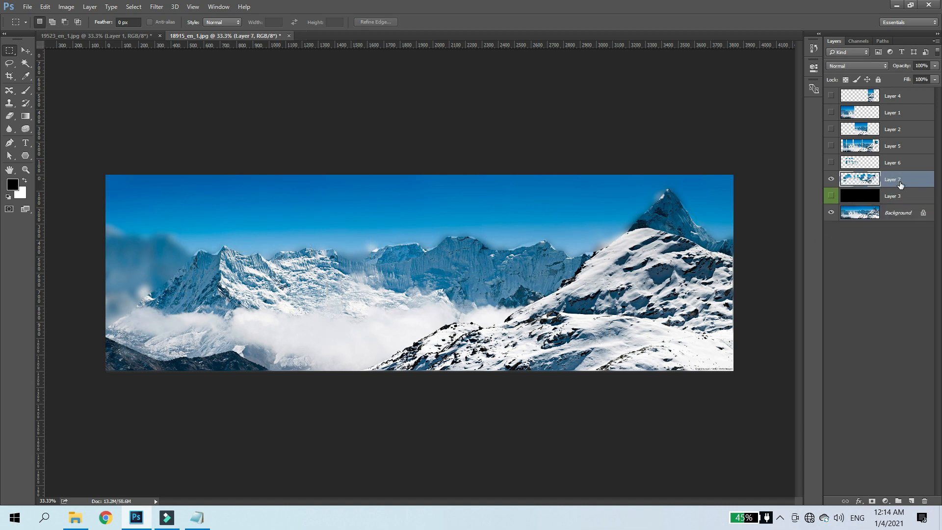
click(829, 196)
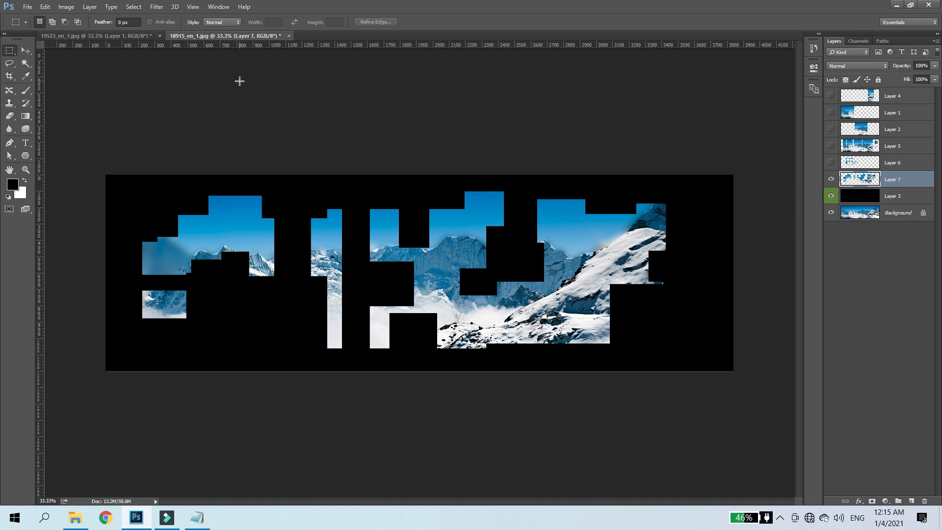
Hide Layer 7 and Layer 3, and make the Background layer active.
click(830, 179)
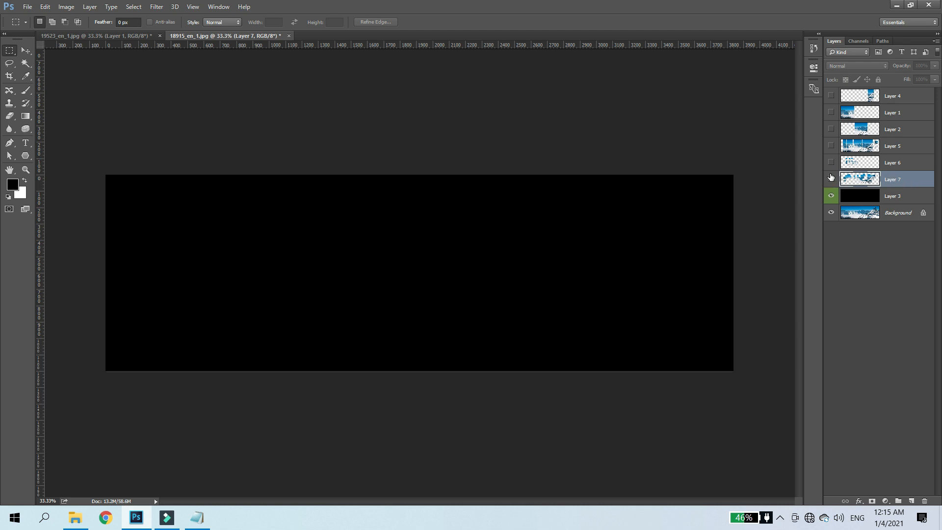
click(830, 197)
click(898, 213)
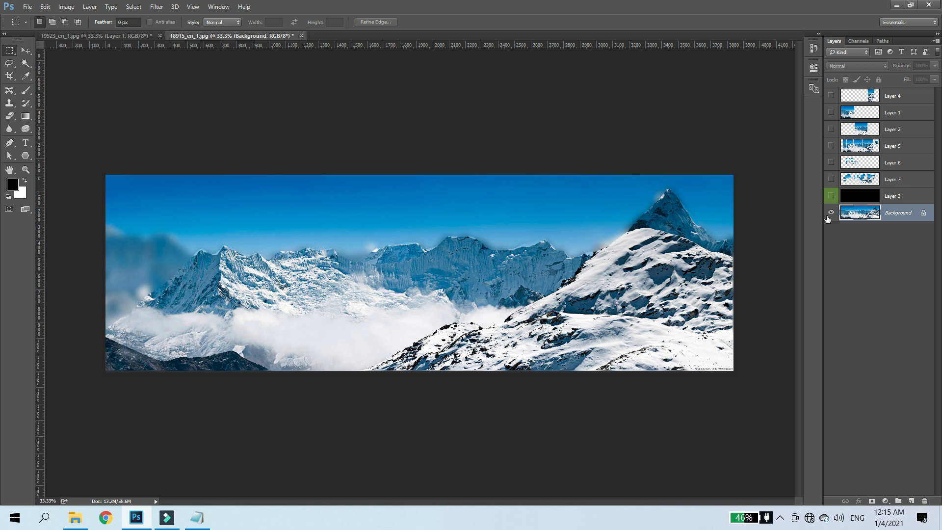
Marquee-select the central sky and peaks, and in Intersect mode keep only the overlap with two rectangles on its right side.
drag(247, 202, 411, 313)
drag(511, 280, 335, 201)
click(78, 22)
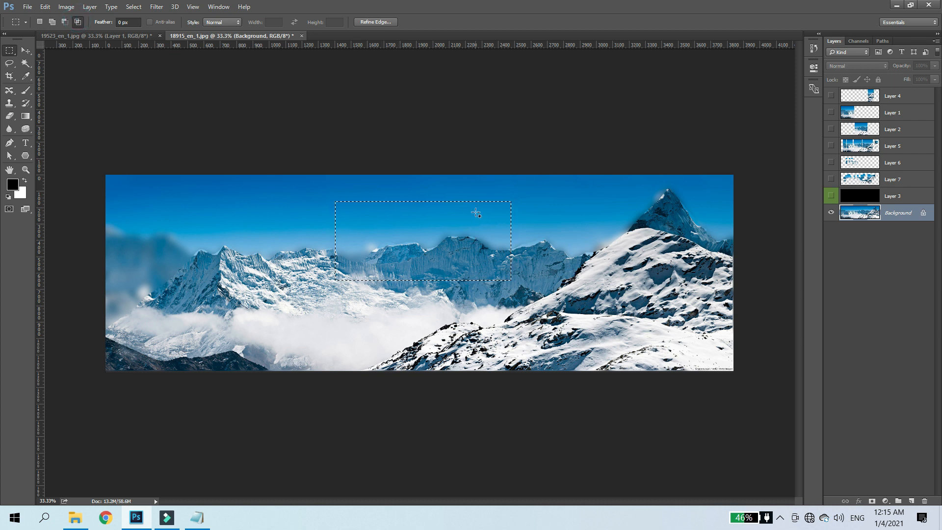
drag(451, 185, 577, 305)
drag(491, 185, 562, 297)
Select a large rectangle over the left and central mountains and intersect it with a tall rectangle across its right edge.
drag(256, 196, 476, 344)
drag(447, 184, 561, 370)
Clear the intersected selection, select the whole canvas, and deselect it.
key(ctrl+d)
key(ctrl+a)
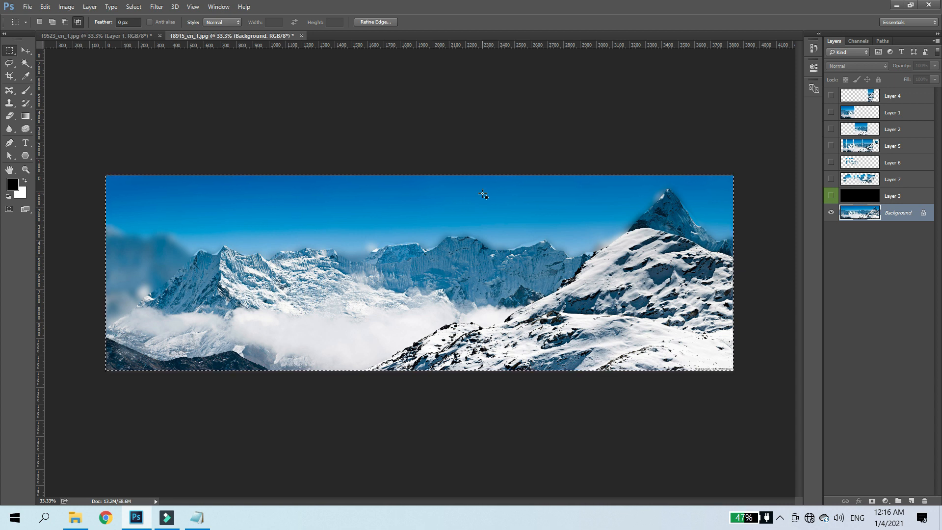
key(ctrl+d)
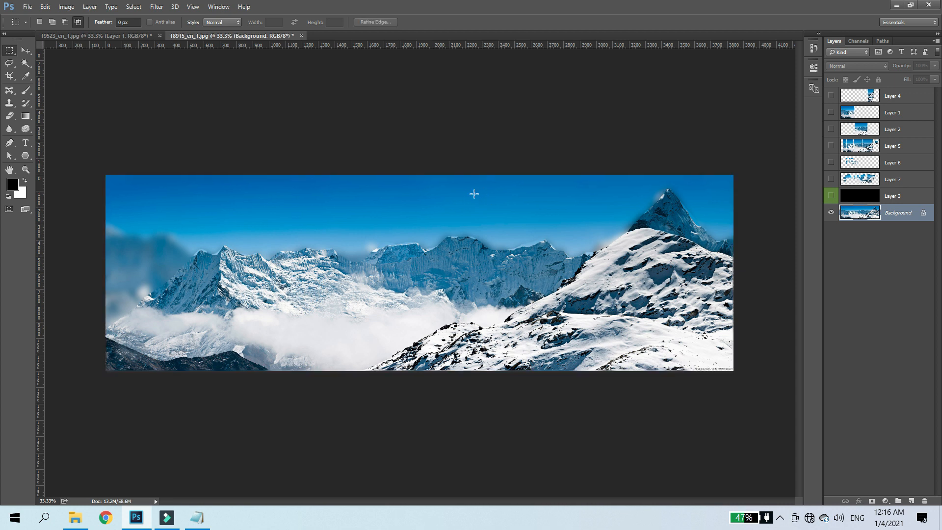
Select a rectangle over the left-centre mountains and temporarily add two overlapping rectangles stepping toward the central peaks.
drag(279, 208, 374, 301)
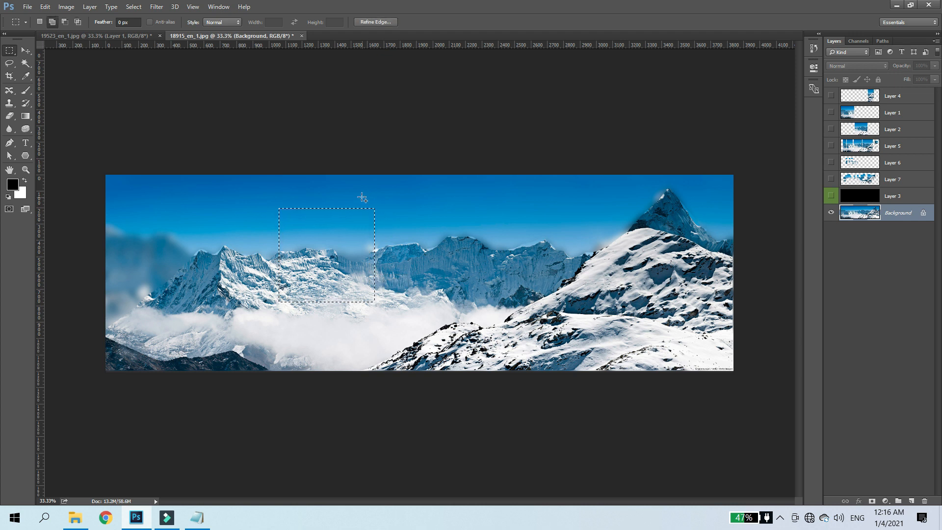
drag(359, 193, 430, 260)
drag(413, 220, 485, 304)
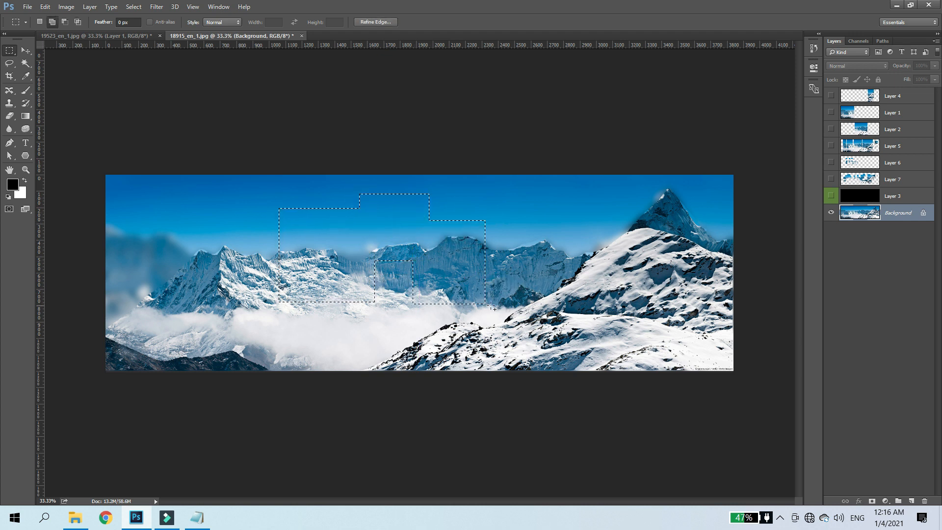
Temporarily subtract tall rectangles from the selection's right side inward until only a narrow left strip is left, and deselect it.
key(shift+alt)
key(alt)
drag(584, 328, 465, 167)
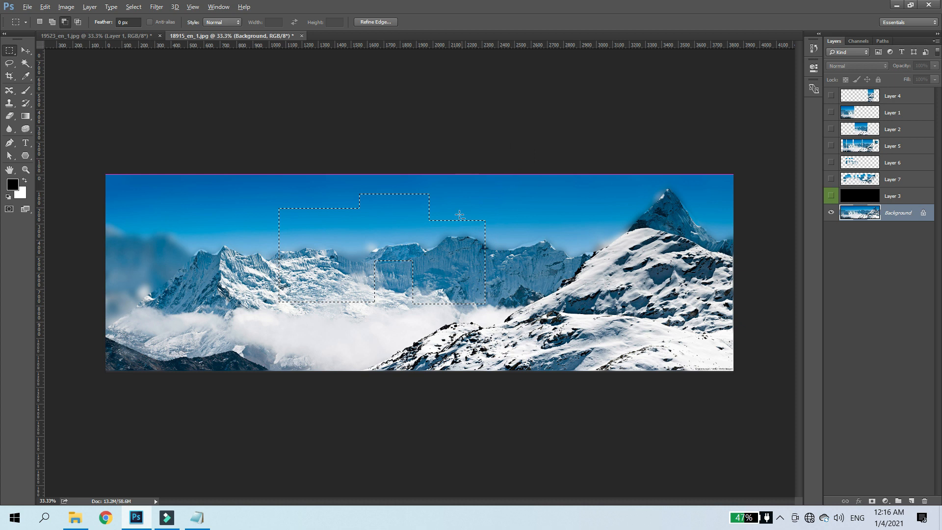
drag(483, 335, 429, 191)
drag(448, 311, 322, 173)
drag(376, 318, 306, 186)
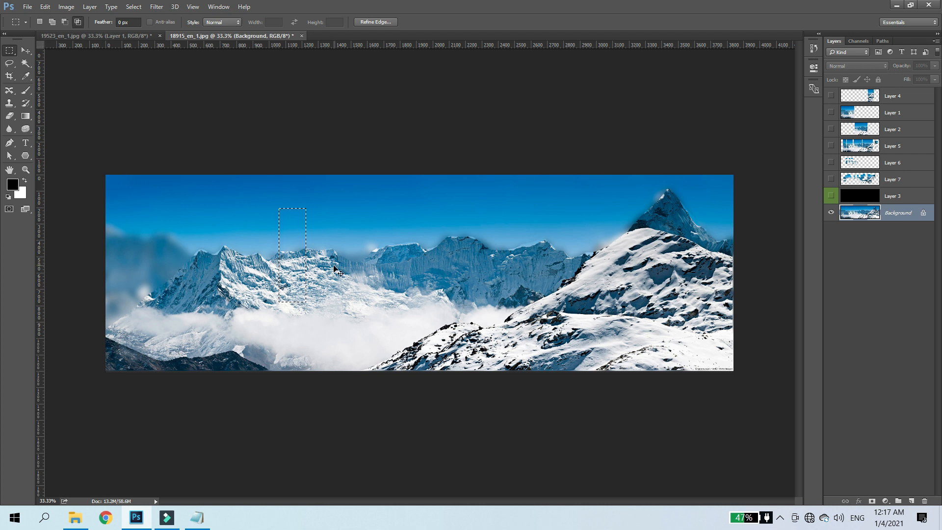
key(ctrl+d)
Switch to the Elliptical Marquee tool, draw successive elliptical selections over the left, central and right mountains, and deselect.
right_click(10, 54)
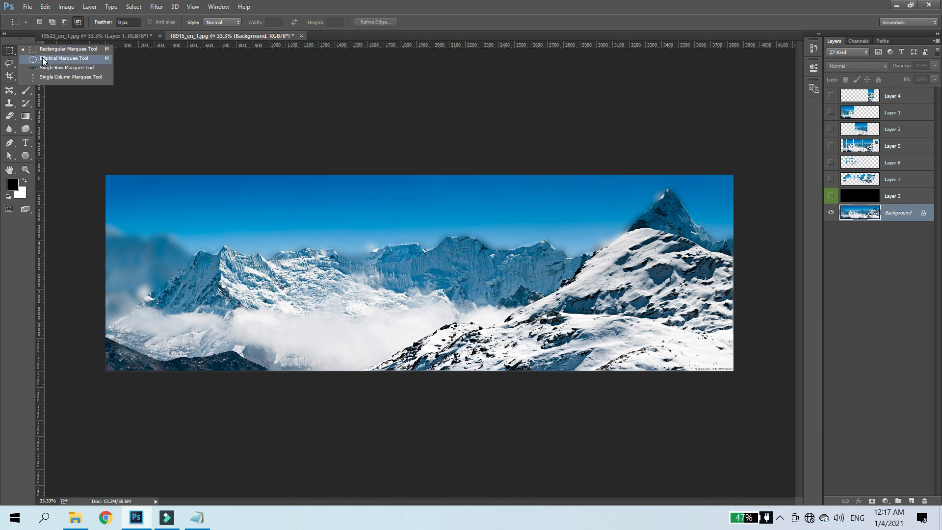
click(38, 58)
drag(169, 192, 336, 330)
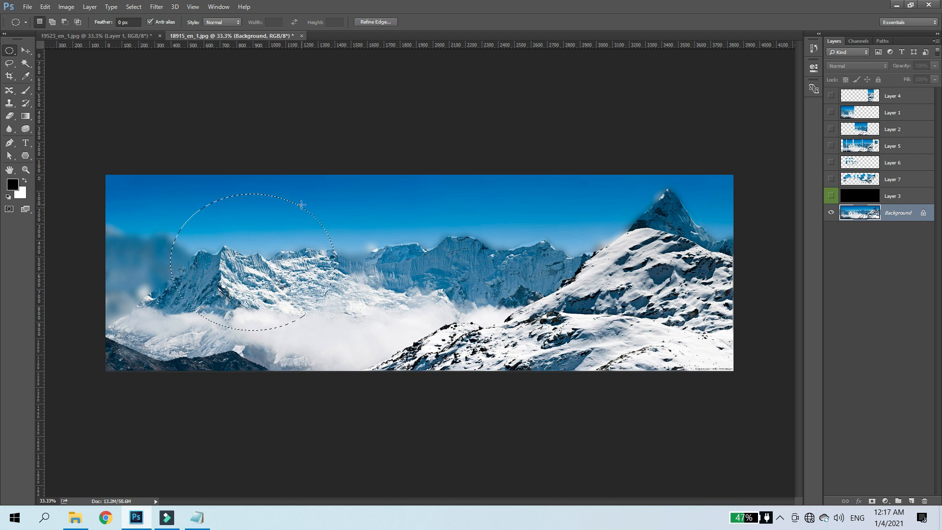
drag(368, 193, 578, 349)
drag(587, 202, 686, 309)
key(ctrl+d)
Copy a circular selection of the left-centre mountains to a new layer, move Layer 3 below it, and show Layer 3.
drag(302, 210, 420, 327)
key(ctrl+j)
drag(887, 194, 880, 223)
click(829, 213)
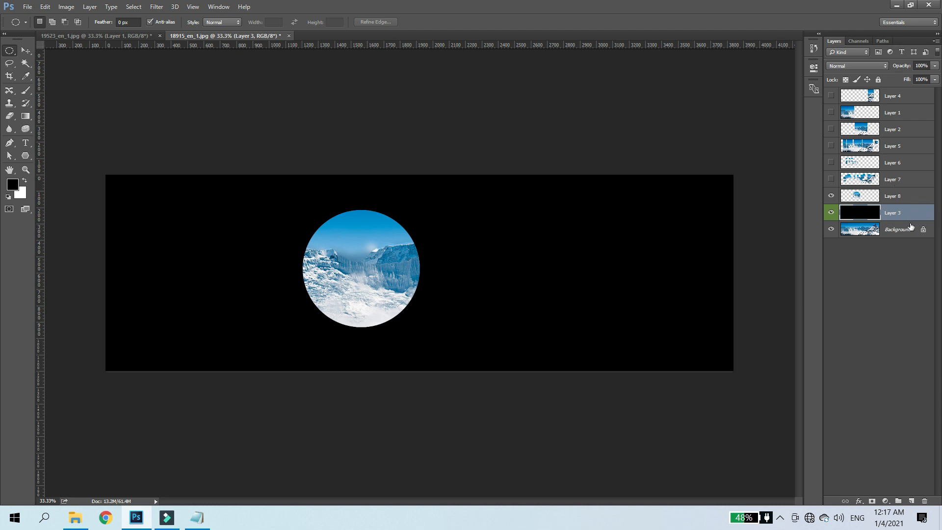
Hide Layer 3 and Layer 8, keep the Elliptical Marquee tool, and make the Background layer active.
click(830, 212)
click(831, 196)
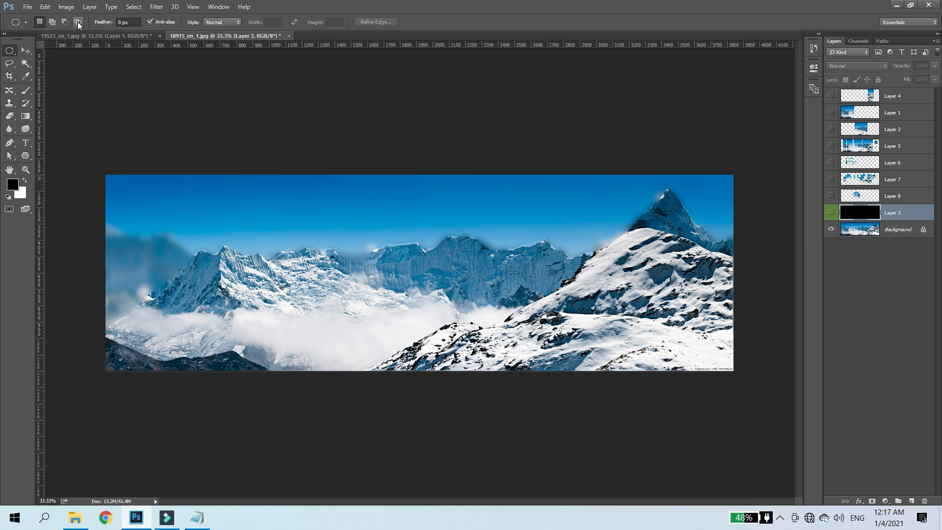
drag(10, 51, 59, 58)
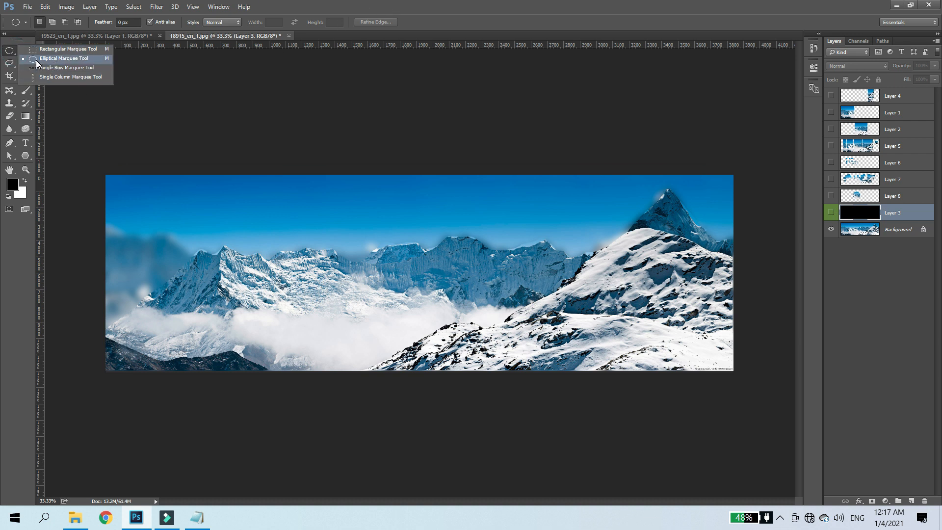
click(841, 208)
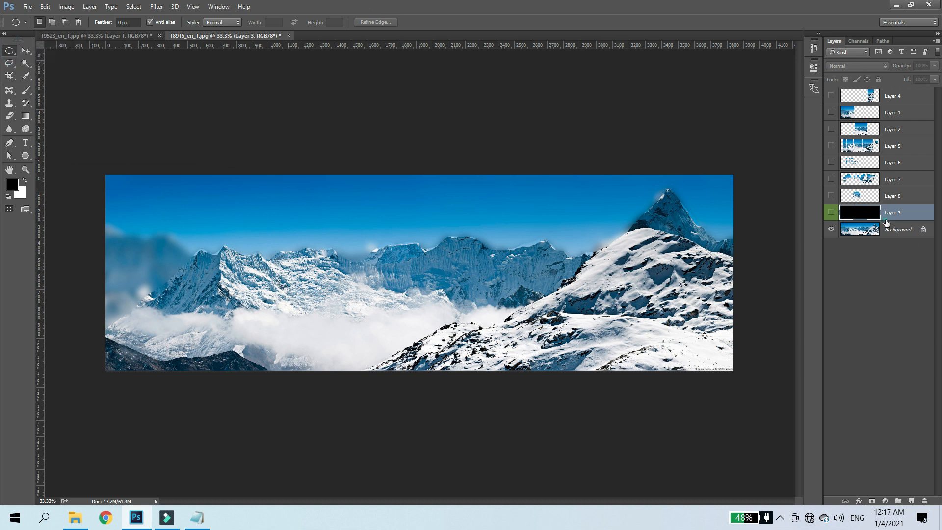
click(872, 229)
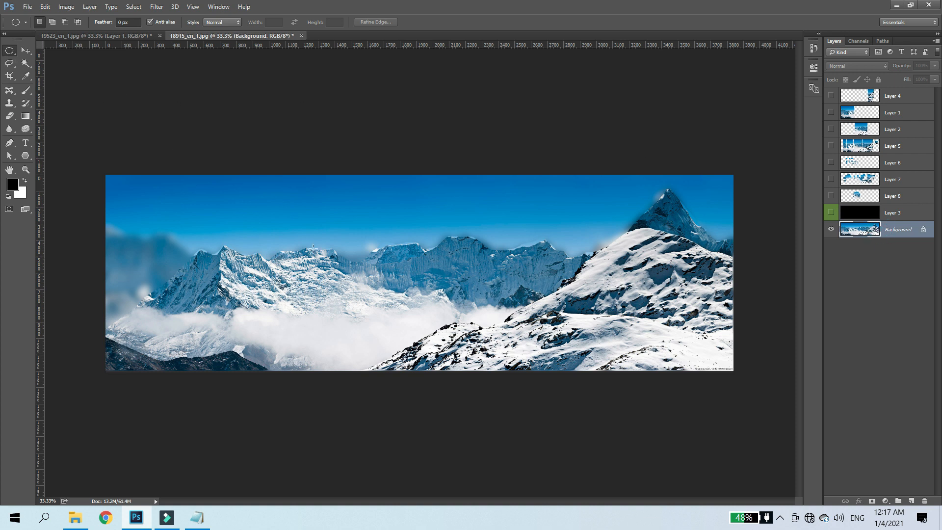
Draw a circular selection, reposition its outline over the left mountain peak, and copy the area to a new layer.
drag(298, 209, 446, 357)
drag(376, 298, 244, 284)
drag(212, 228, 572, 245)
drag(587, 258, 252, 270)
key(ctrl+j)
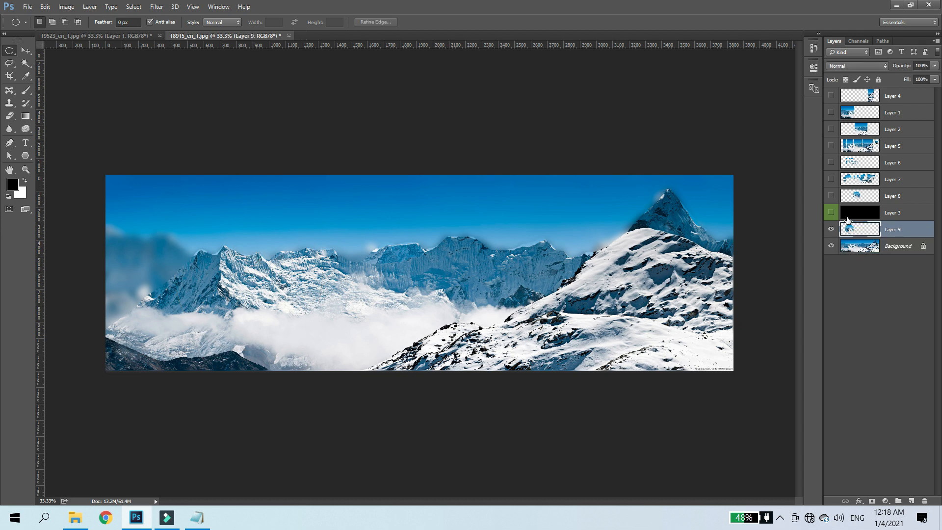
Hide the Background layer and move the black Layer 3 below Layer 9.
click(831, 247)
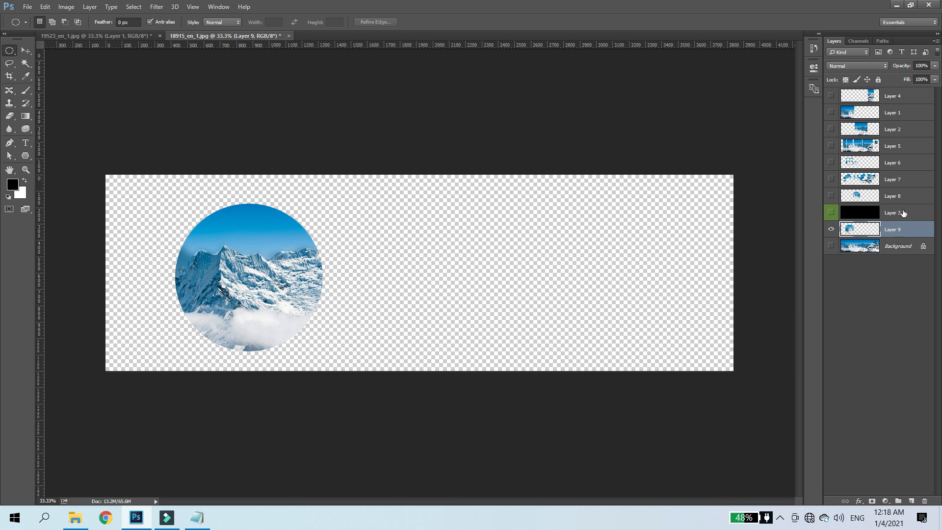
click(903, 212)
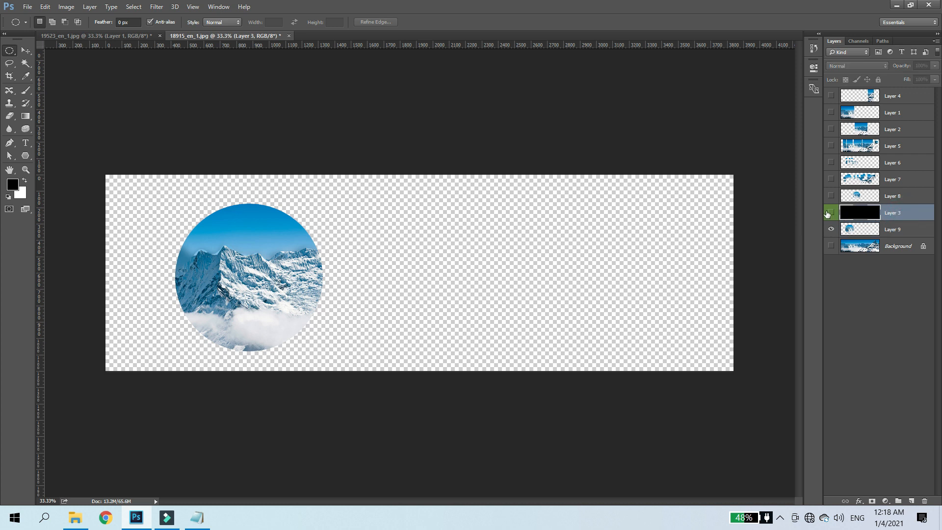
drag(900, 212, 908, 227)
drag(905, 216, 905, 235)
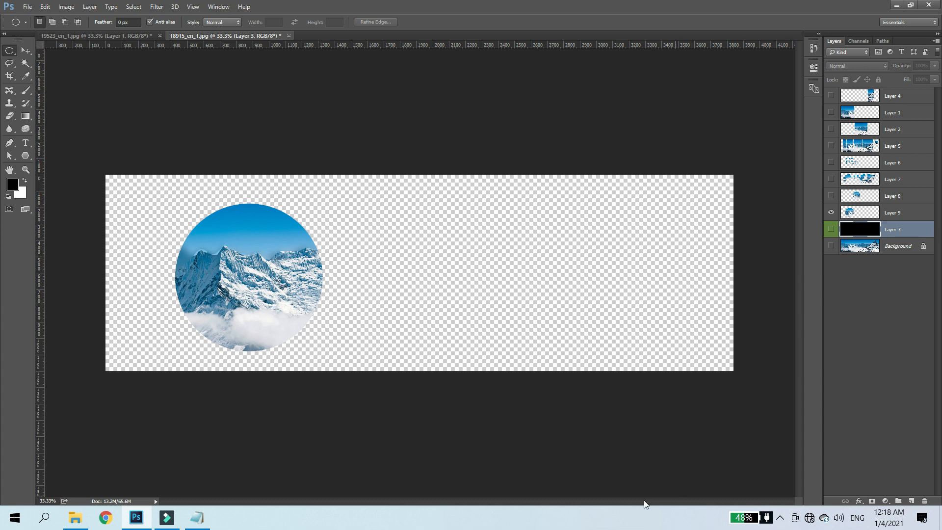
Review the Notepad notes on moving layers up and down in the stack, and return to Photoshop.
click(197, 517)
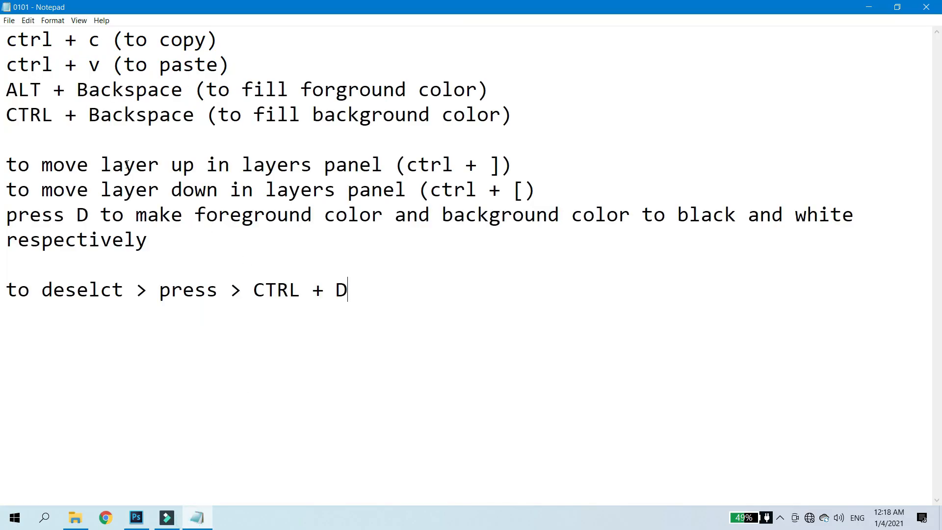
drag(548, 193, 7, 195)
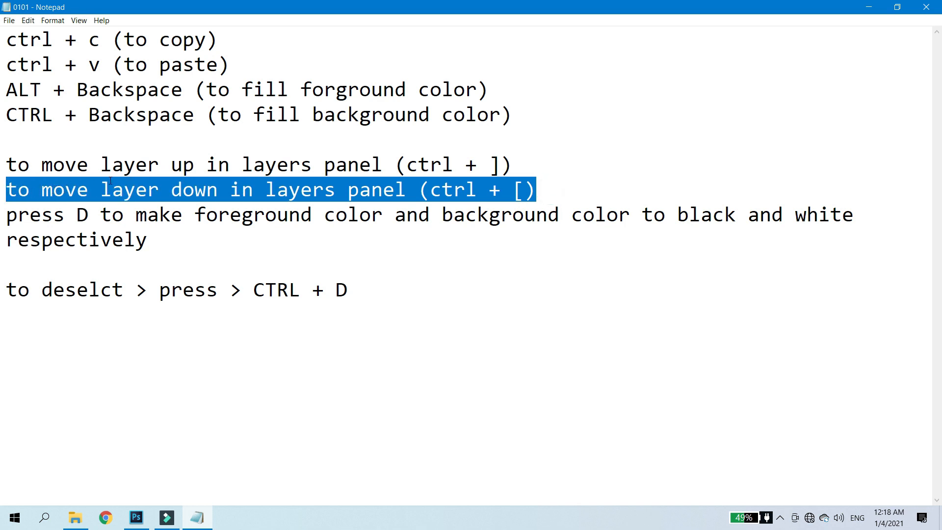
click(537, 192)
mouse_move(513, 190)
mouse_down()
mouse_move(501, 192)
mouse_move(519, 188)
mouse_up()
click(548, 186)
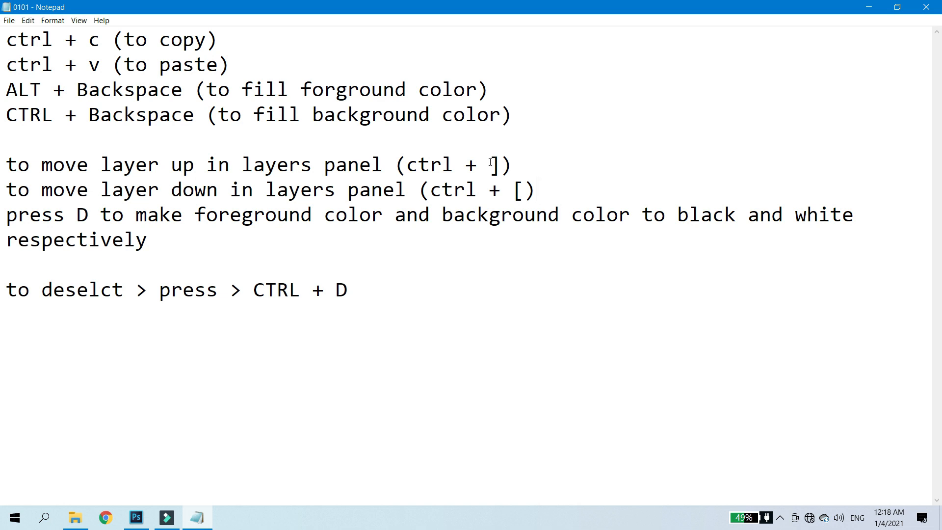
drag(501, 165, 410, 167)
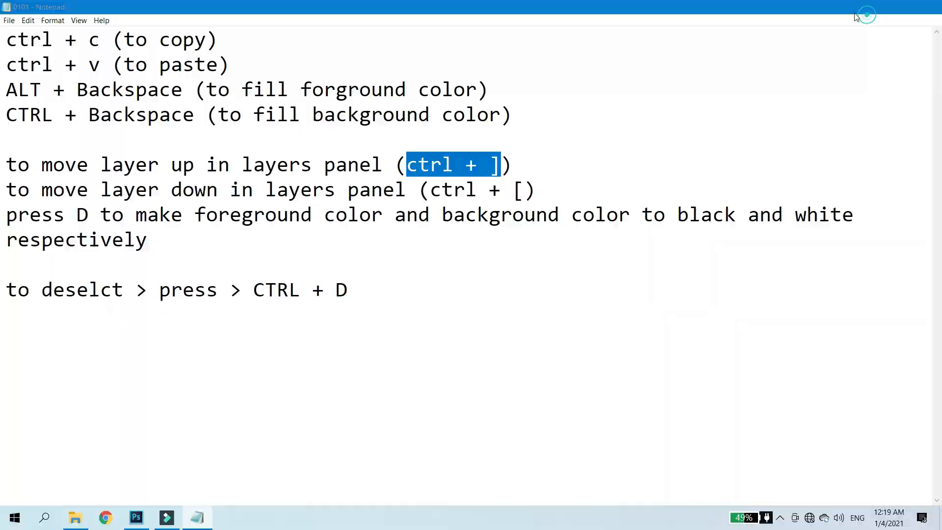
click(868, 7)
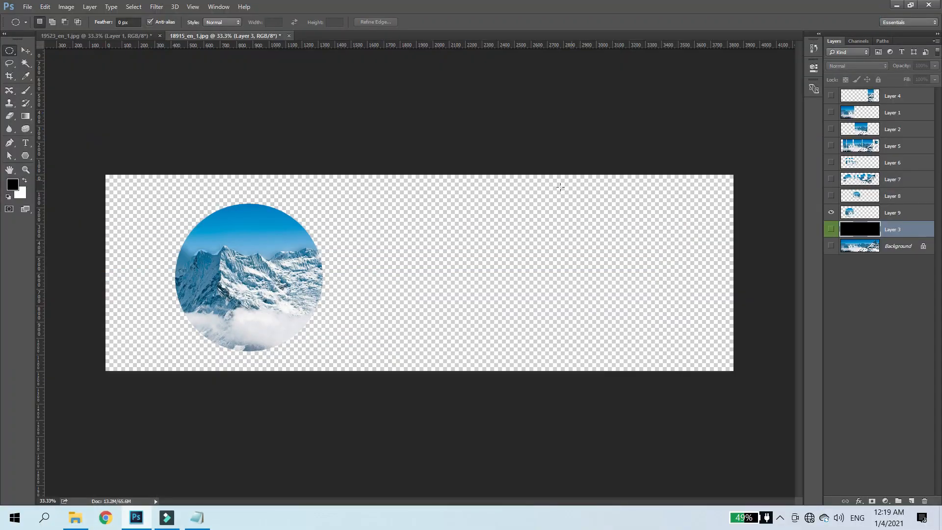
Preview the circular Layer 9 against the black Layer 3, hide both layers, and show the Background layer.
click(830, 229)
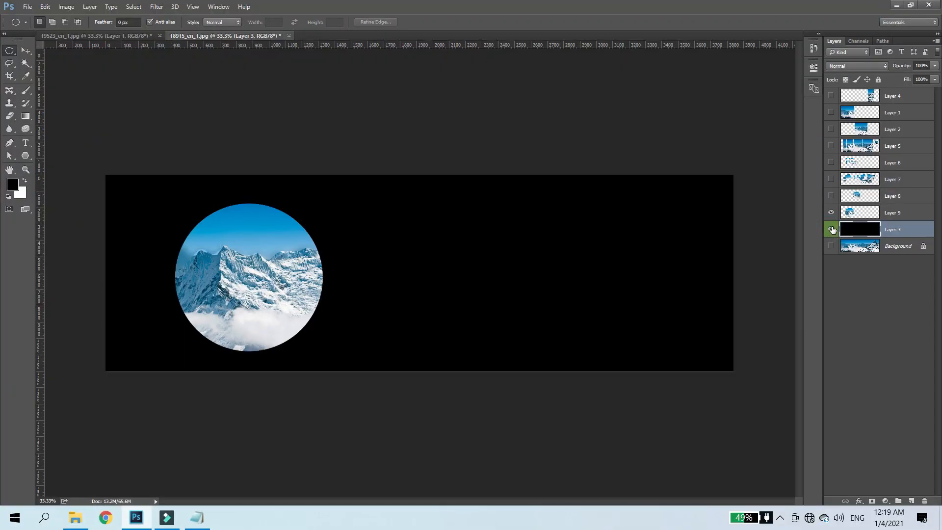
click(831, 228)
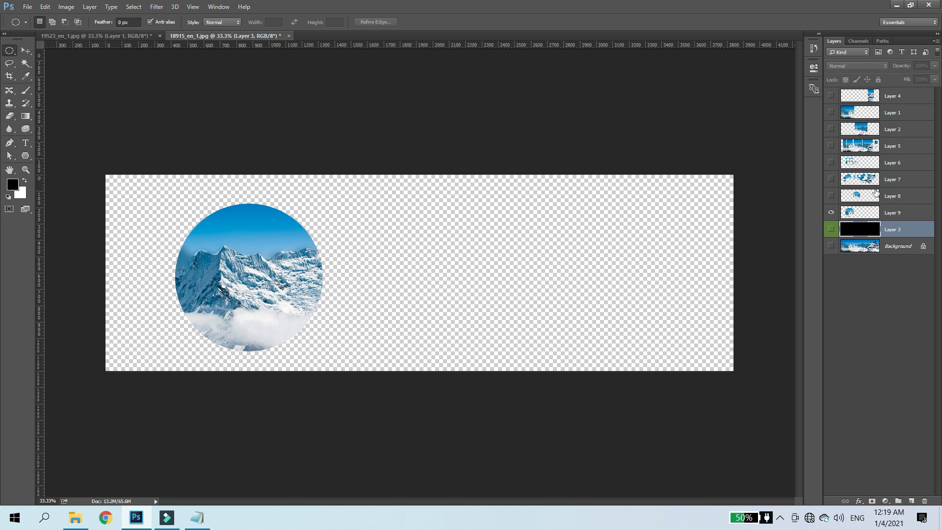
click(830, 212)
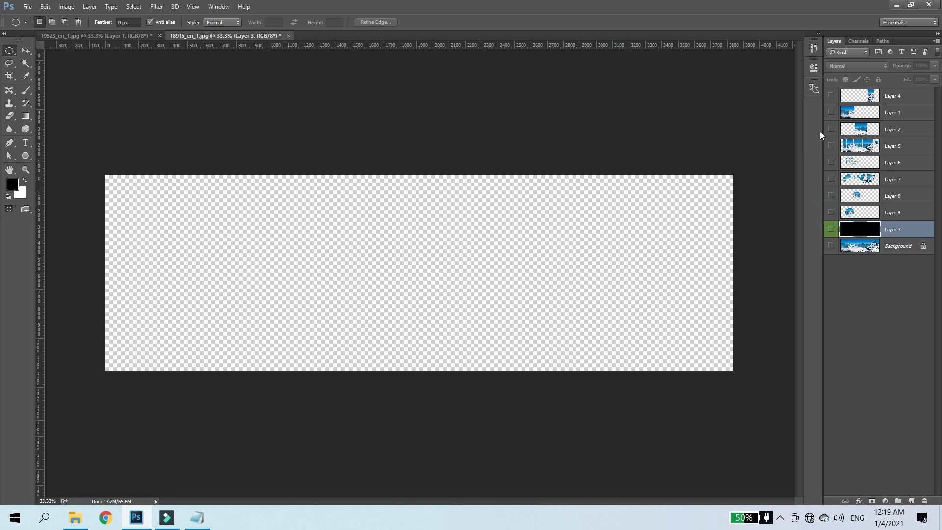
click(831, 246)
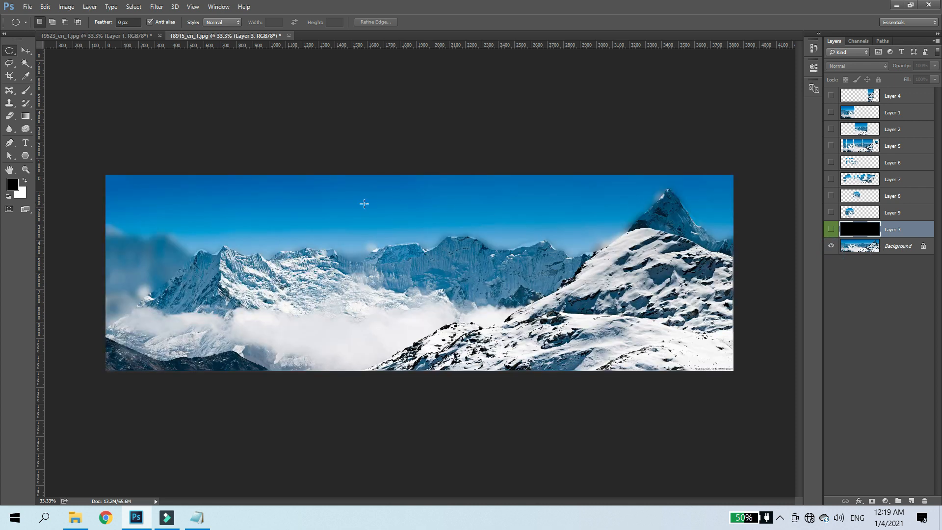
Draw a new rectangular marquee selection over the central mountains and shift its outline slightly to the left.
right_click(9, 50)
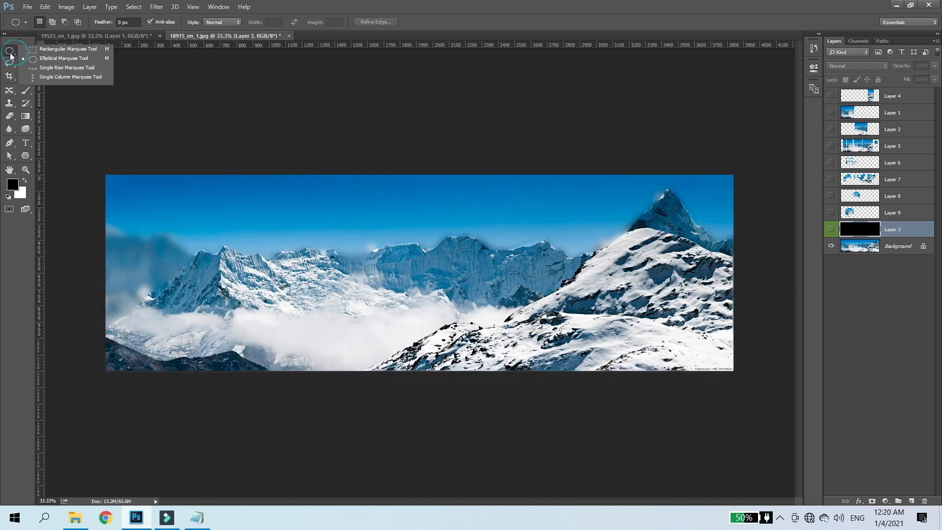
click(49, 52)
drag(325, 214, 536, 337)
drag(449, 290, 406, 286)
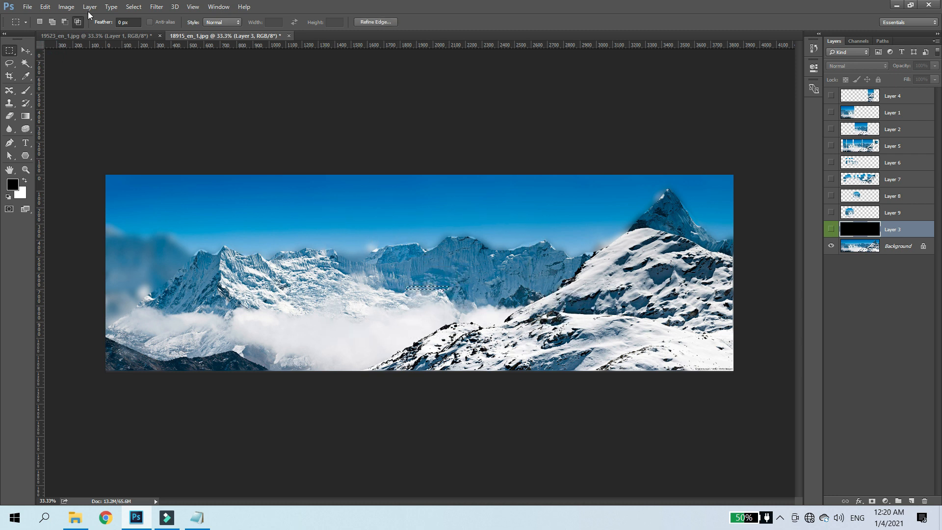
click(39, 21)
drag(329, 206, 554, 332)
drag(429, 260, 362, 256)
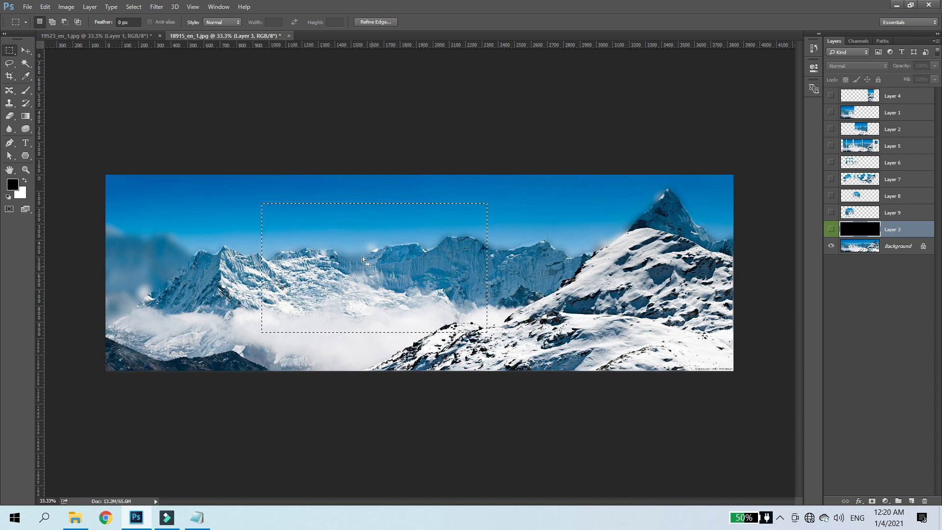
Try feathering the rectangular selection with a 30-pixel radius, and undo the feather.
click(132, 22)
click(14, 50)
click(134, 24)
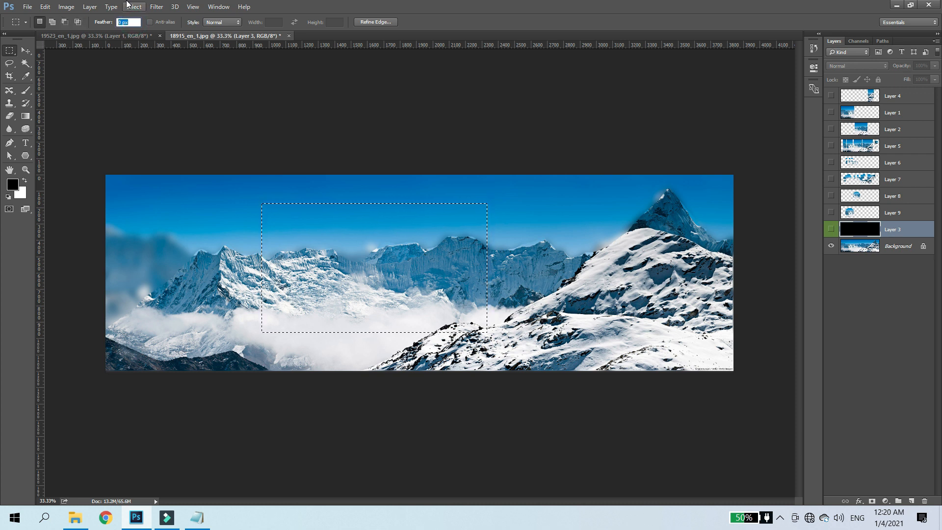
click(11, 50)
key(shift+F6)
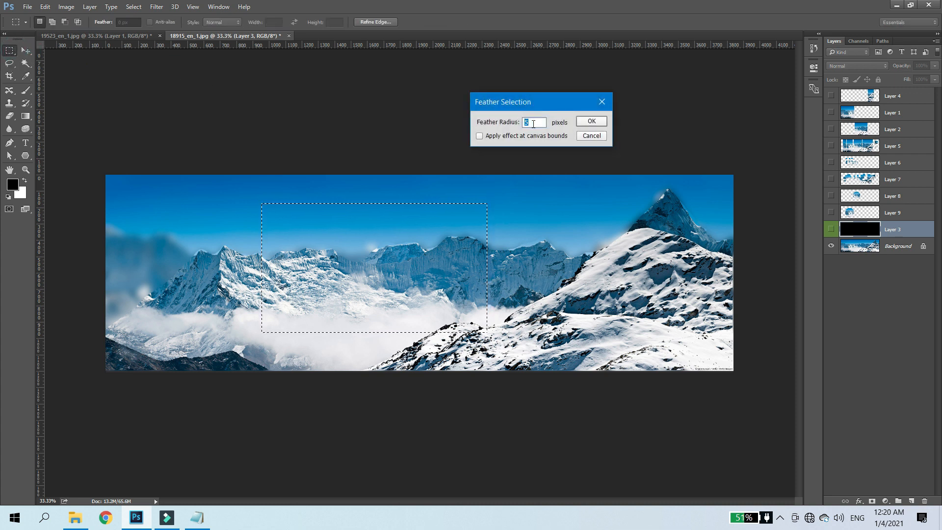
drag(537, 101, 335, 135)
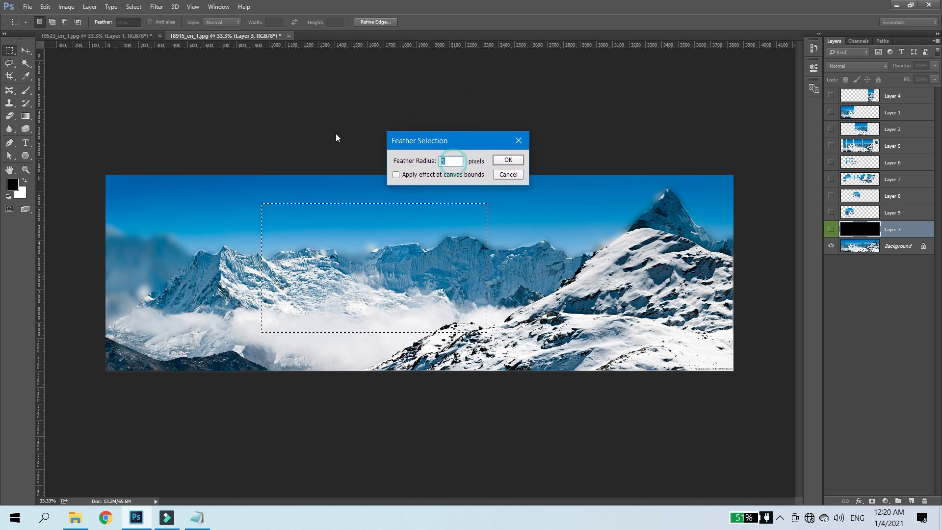
text(30)
key(Return)
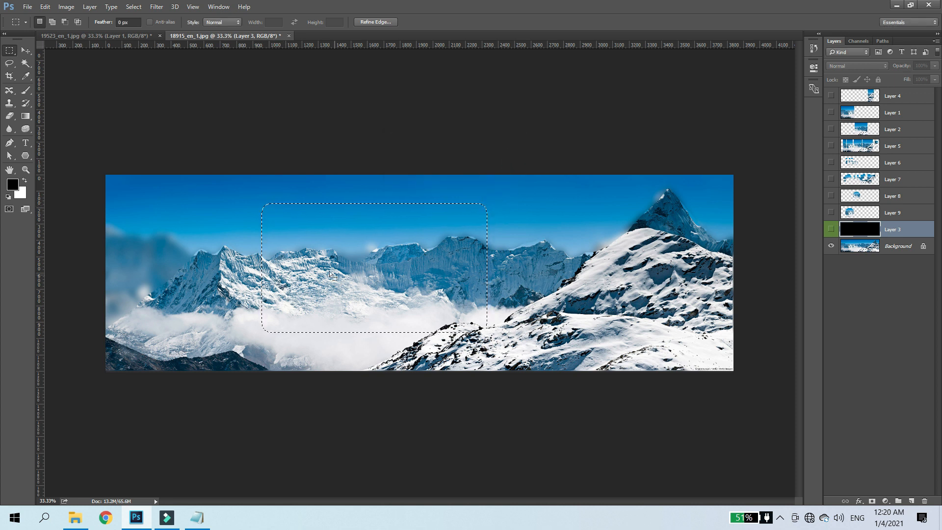
key(ctrl+z)
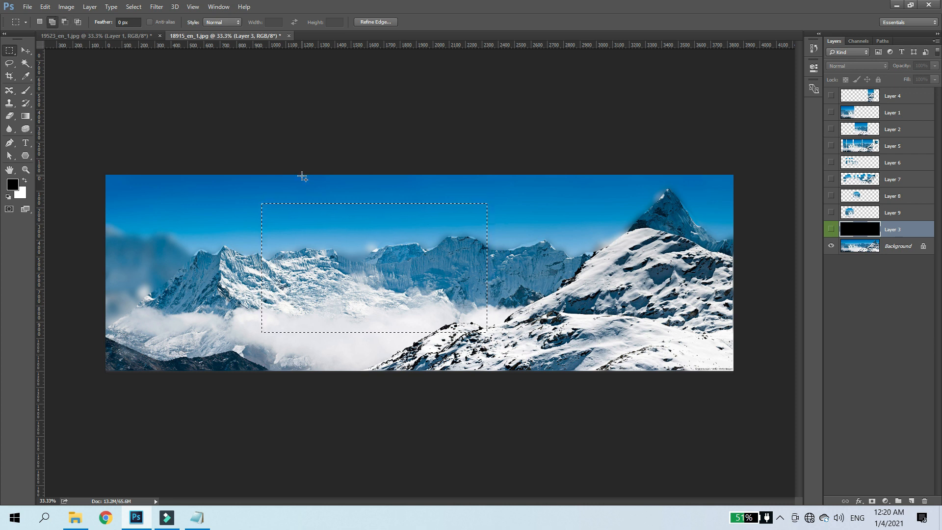
Feather the rectangular selection with a radius of 90 pixels.
key(shift+F6)
text(90)
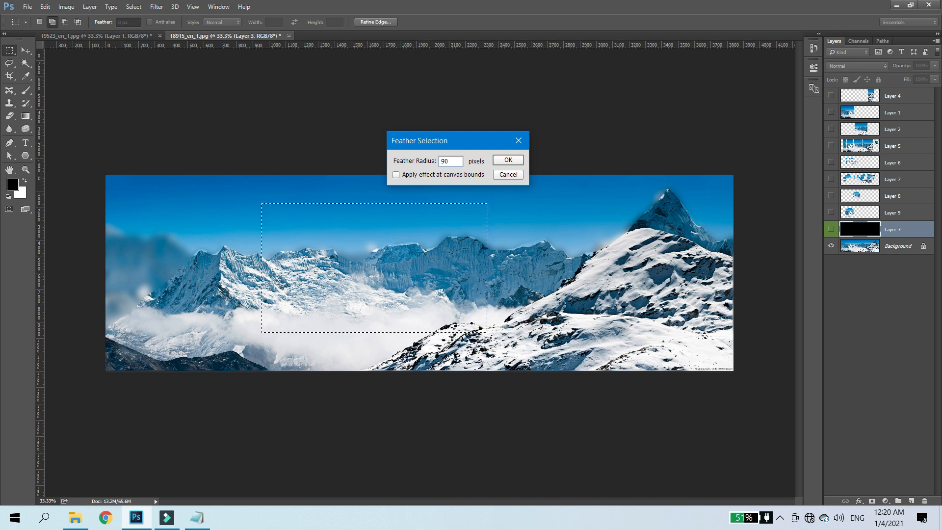
click(510, 159)
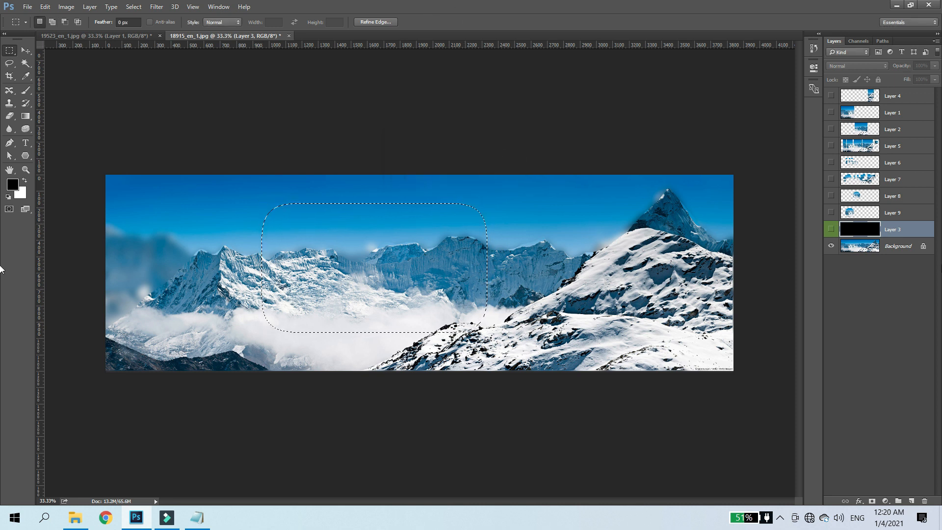
Copy the feathered area of the Background to a new layer, move the black Layer 3 directly below it, and show Layer 3.
click(876, 246)
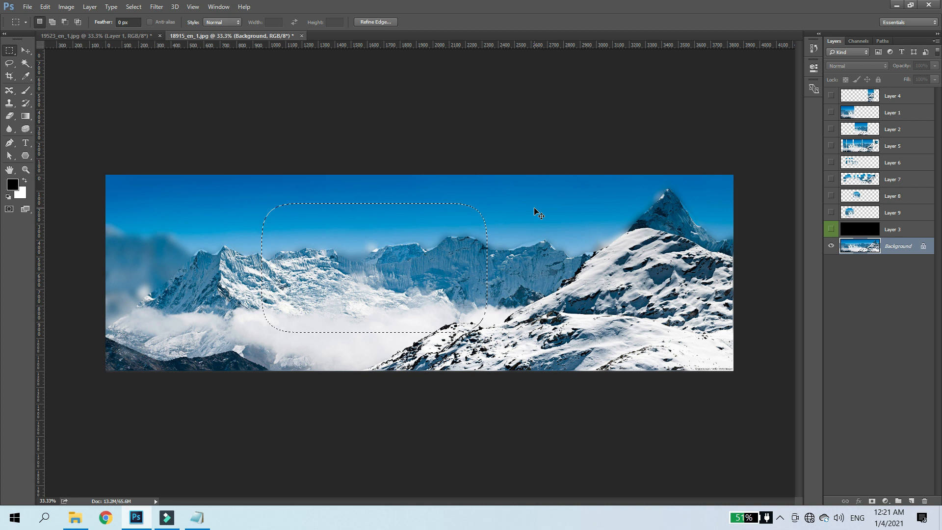
key(ctrl+j)
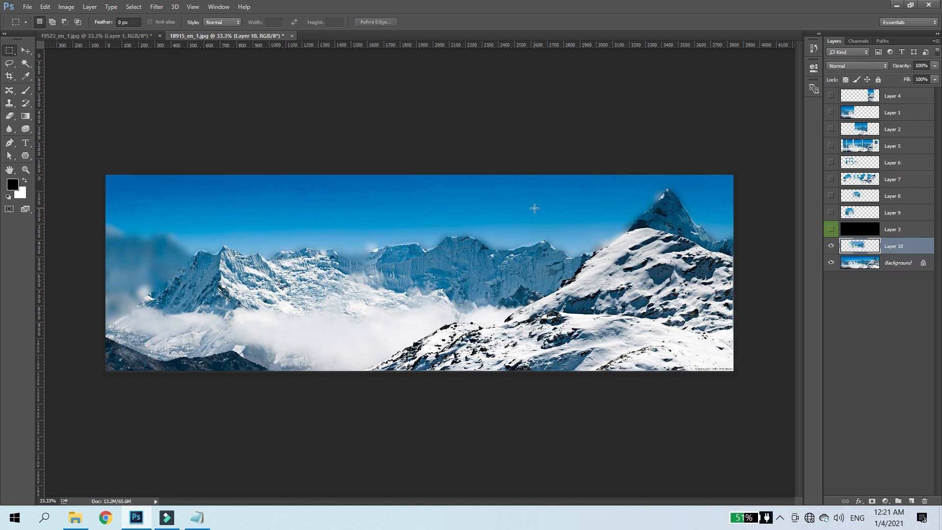
drag(907, 229, 893, 249)
click(830, 247)
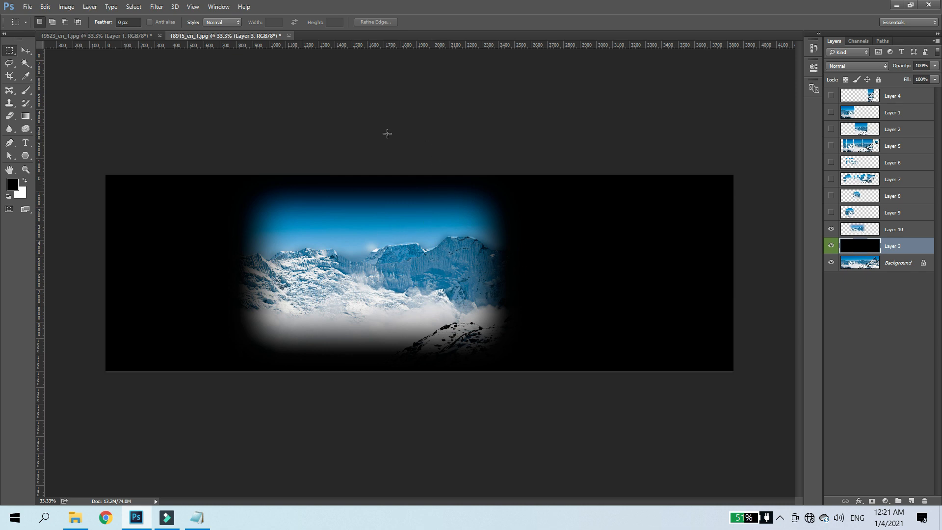
Build a cross-shaped selection over the feathered picture from a wide horizontal rectangle and an added tall vertical one.
drag(351, 114, 401, 439)
key(ctrl+semicolon)
drag(228, 242, 539, 294)
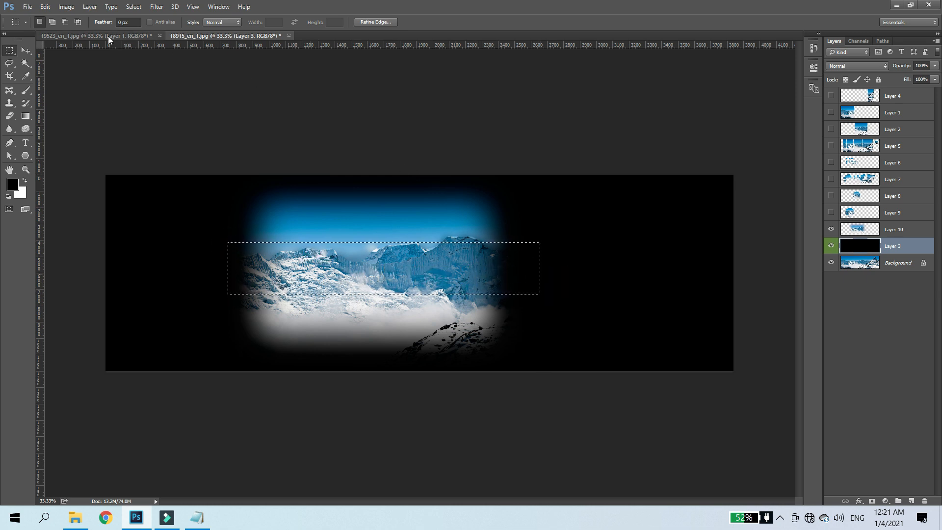
click(53, 24)
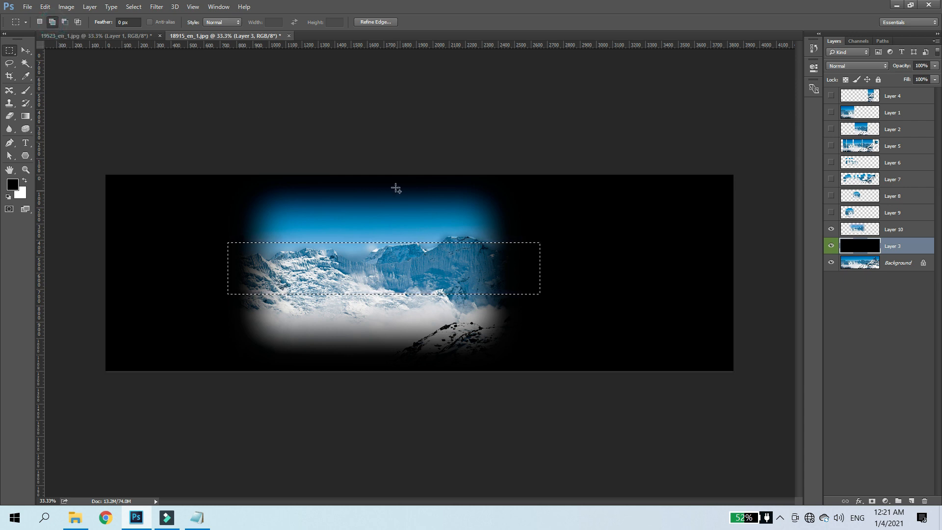
drag(356, 140, 374, 277)
drag(391, 403, 412, 421)
key(ctrl+semicolon)
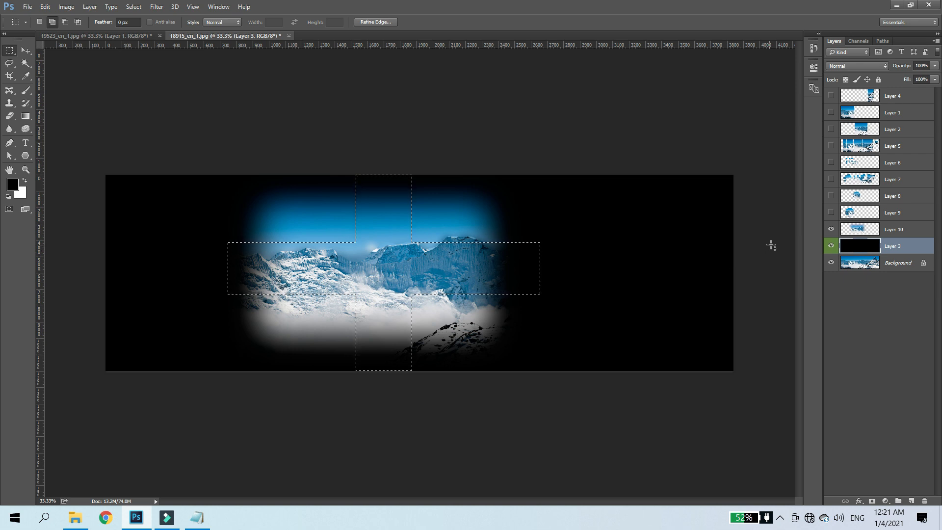
Delete the cross-shaped area from Layer 10, deselect, and step back through the history to undo the deletion and selection.
click(892, 265)
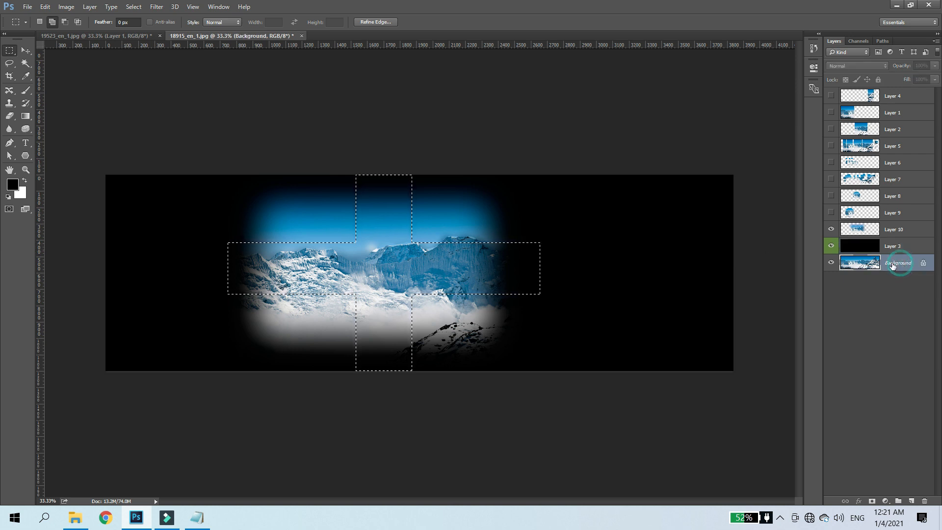
click(901, 236)
key(Delete)
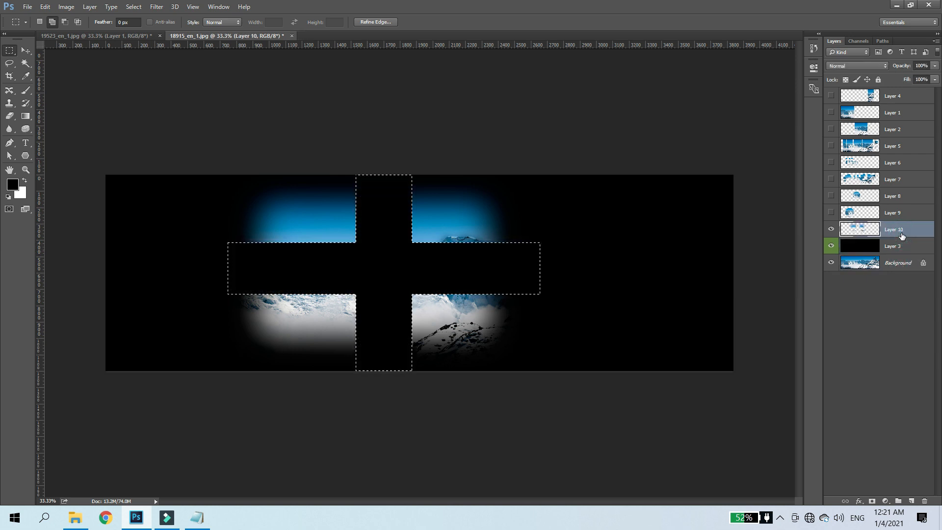
key(ctrl+d)
key(ctrl+alt+z)
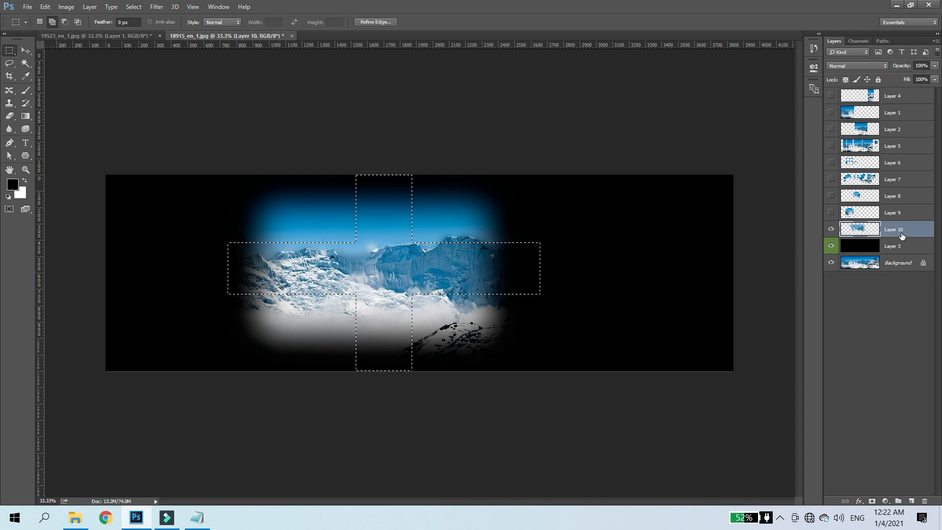
key(ctrl+alt+z)
key(ctrl+shift+z)
key(ctrl+alt+z)
Hide Layer 10 and the black Layer 3, and make the Background layer active.
click(830, 229)
click(830, 246)
click(889, 264)
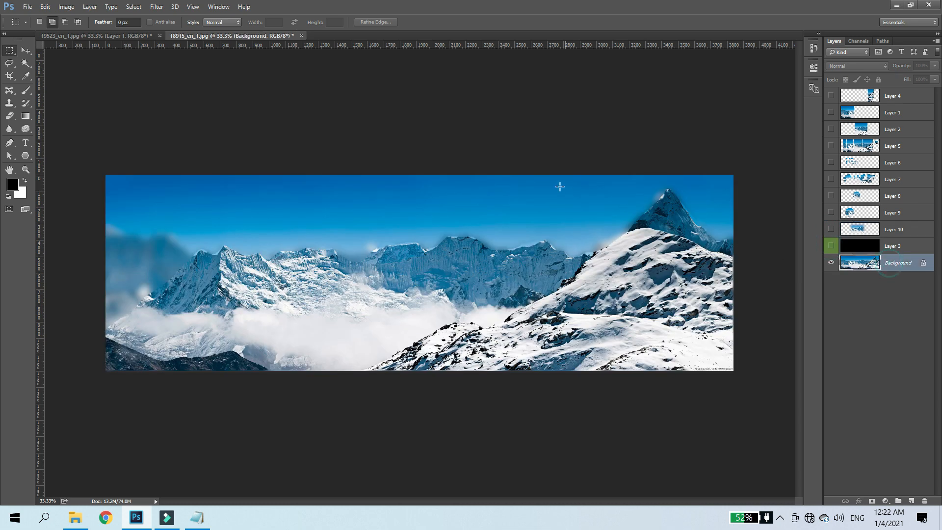
Switch to the 19523_en_1.jpg document, hide its Layer 1, and fit the starry-sky image to the window.
click(84, 35)
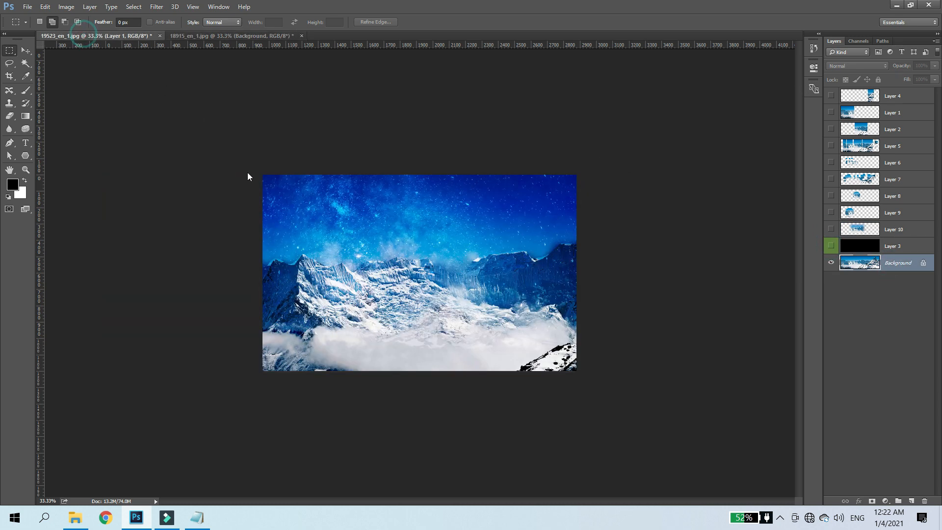
click(830, 103)
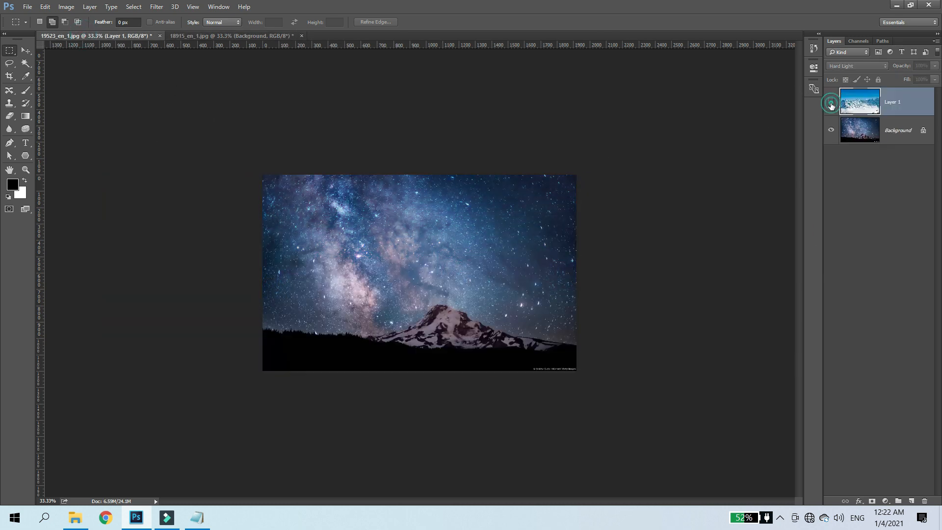
key(ctrl+0)
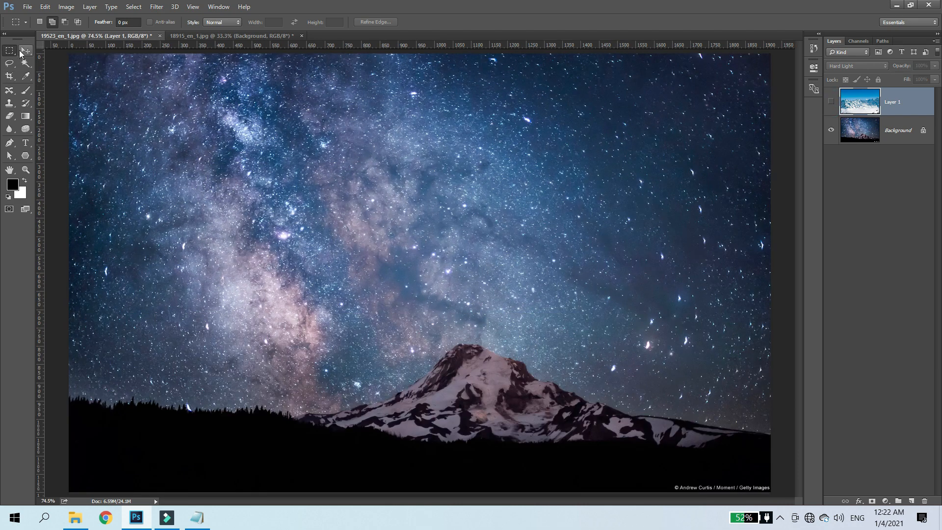
Draw a circular selection about 730 px across with the Elliptical Marquee tool and position it over the mountain peak and sky.
click(12, 50)
click(64, 58)
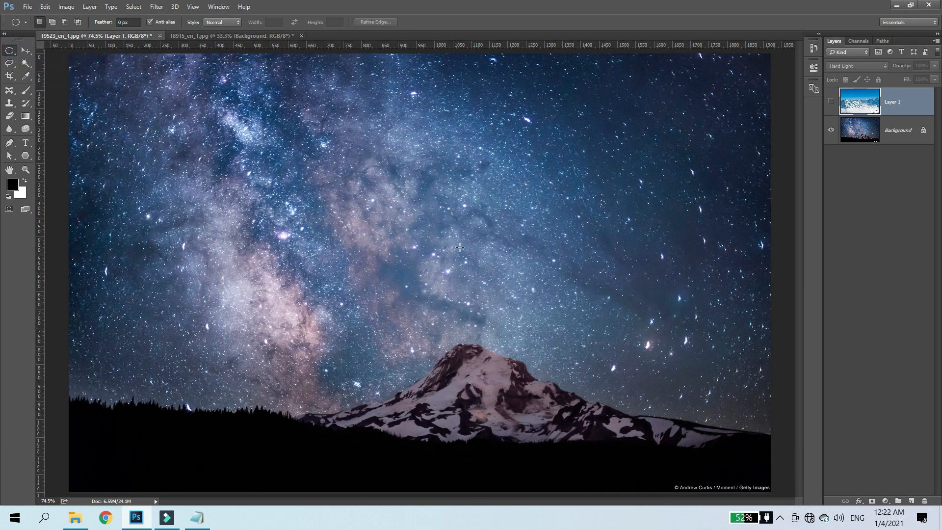
drag(402, 189, 662, 448)
drag(552, 309, 505, 283)
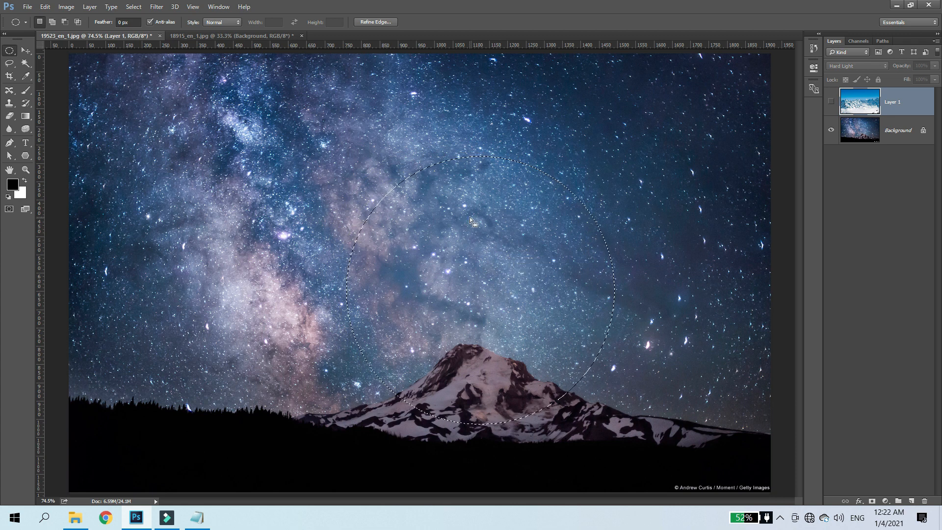
Feather the circular selection with a radius of 50 pixels.
key(shift+F6)
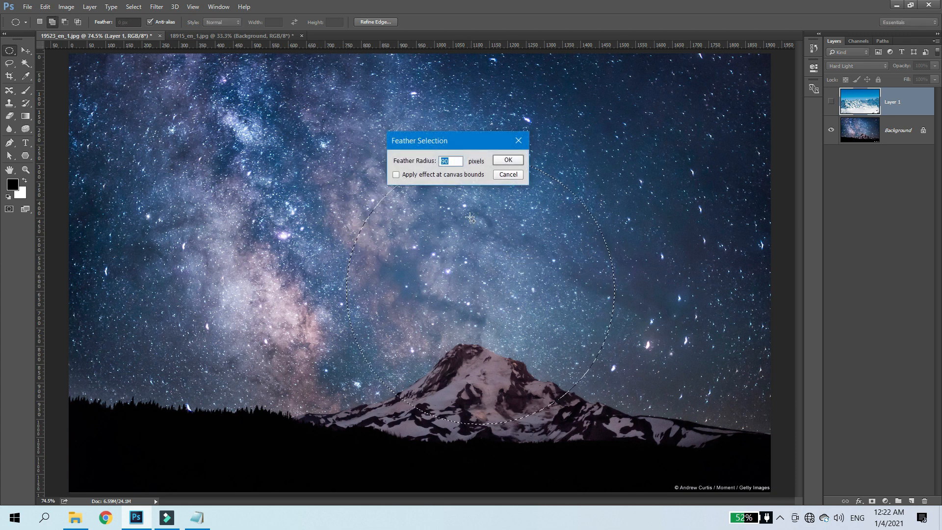
text(50)
click(509, 161)
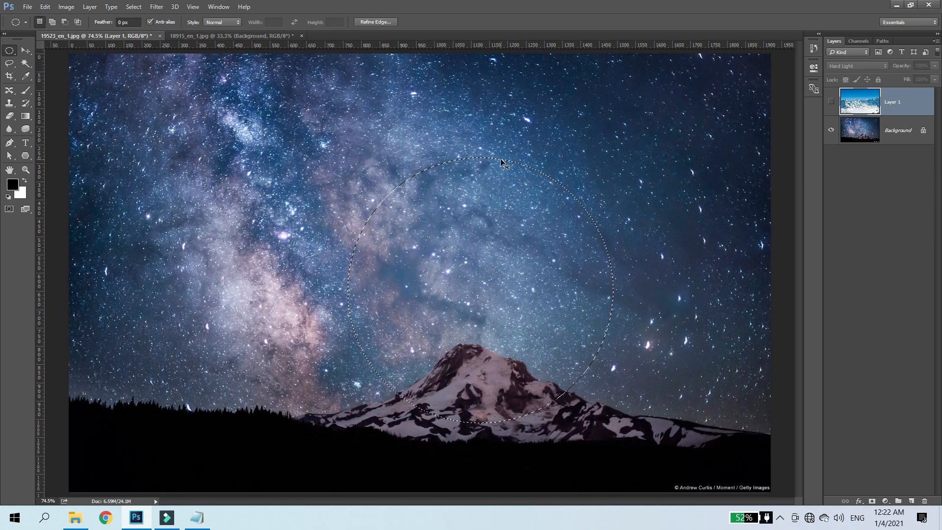
key(ctrl+j)
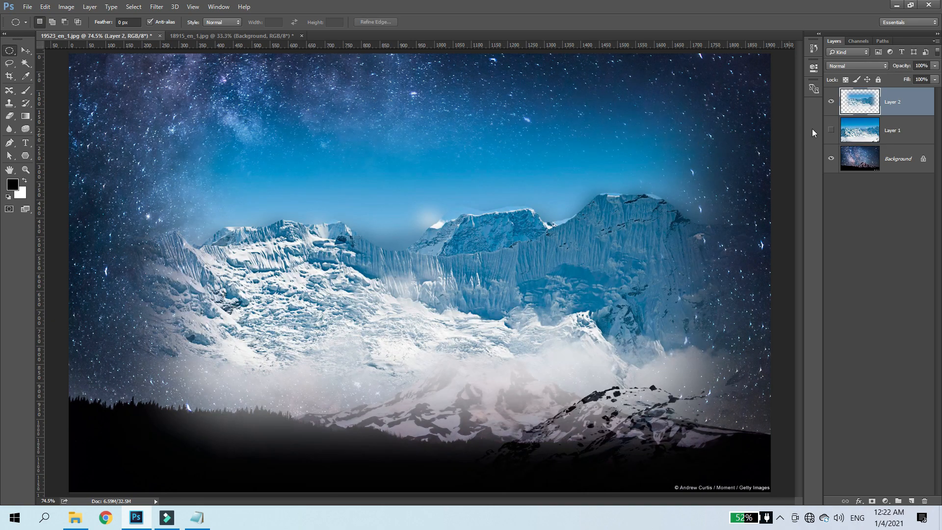
key(Delete)
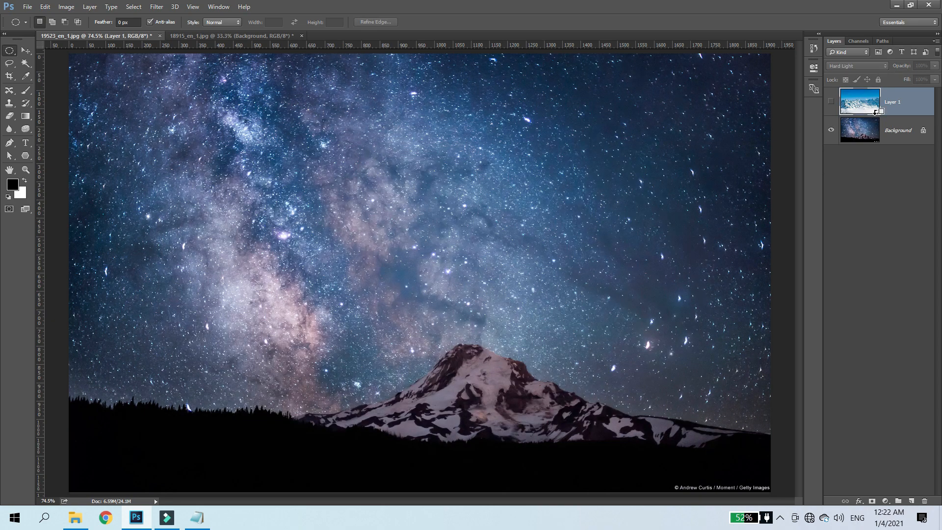
click(884, 126)
key(ctrl+z)
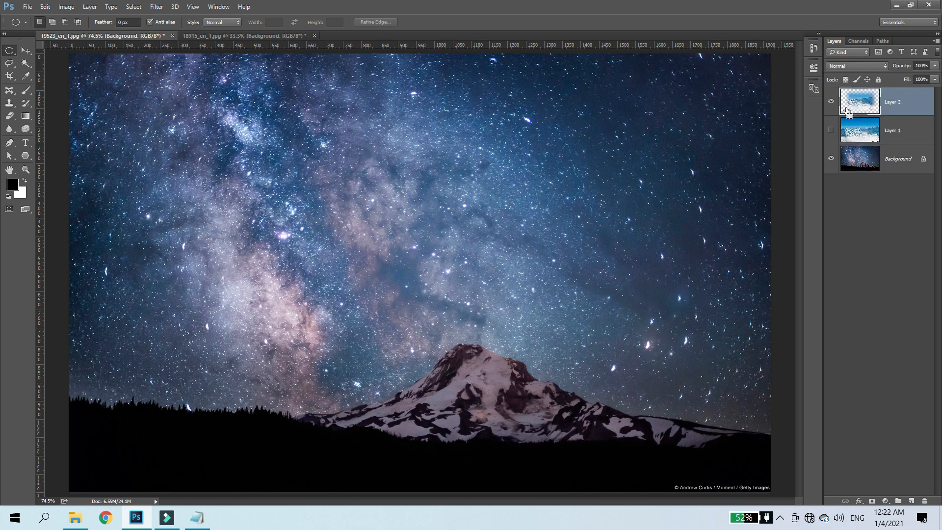
key(ctrl+z)
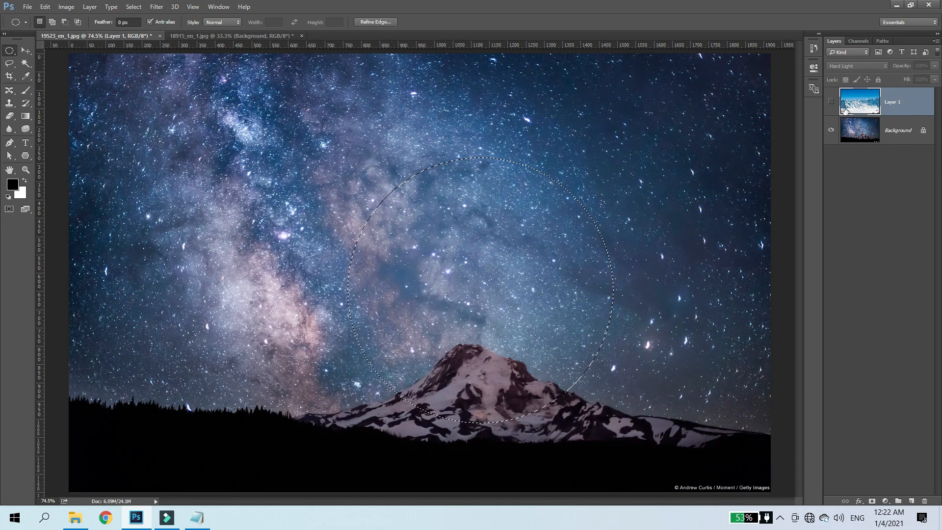
Copy the feathered circle from the Background layer to a new layer and hide the Background.
click(894, 129)
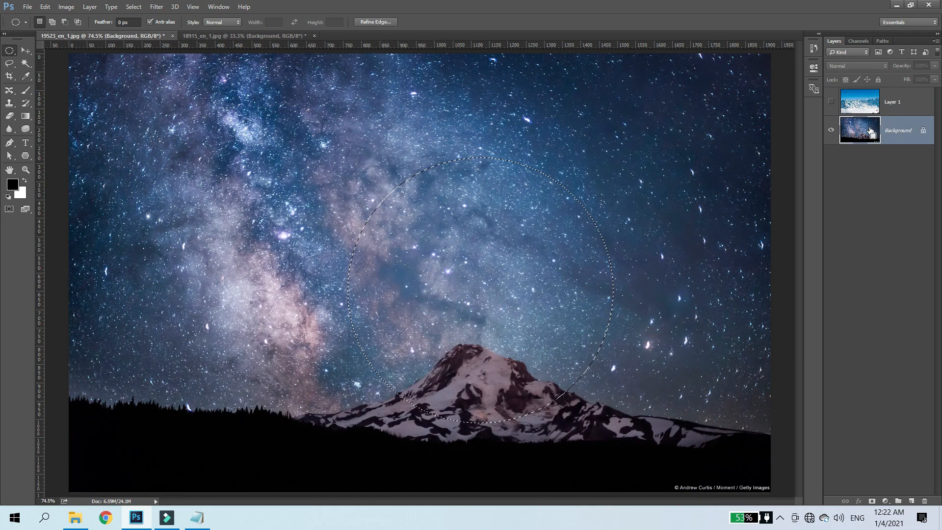
key(ctrl+j)
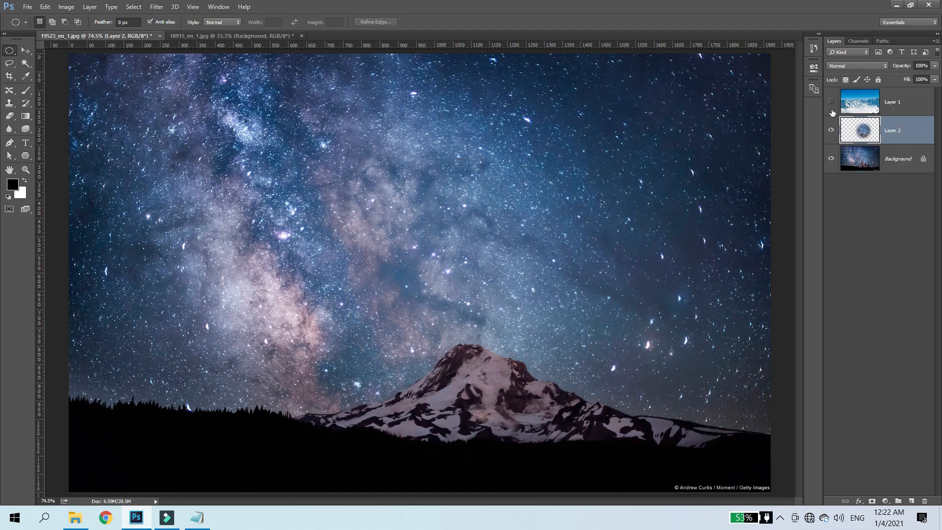
click(830, 156)
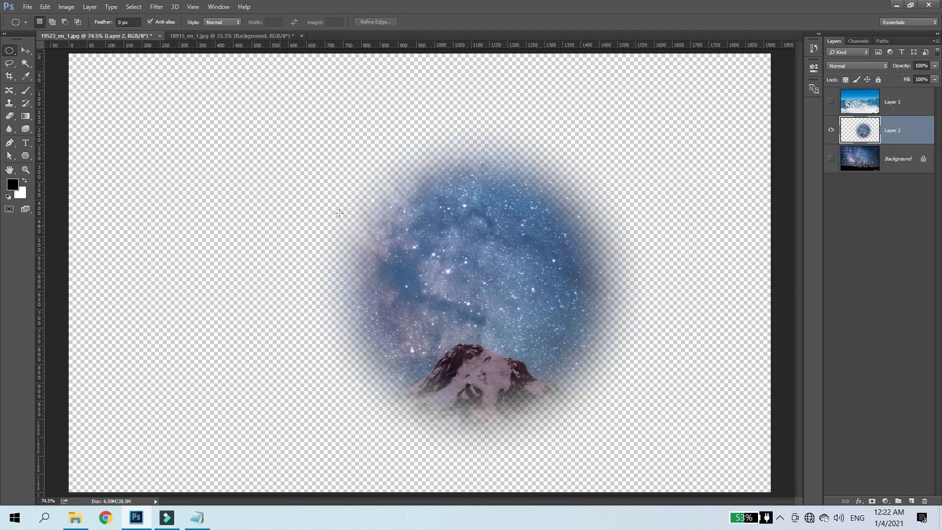
Add a new layer directly above the Background and fill it with the black foreground color.
click(903, 168)
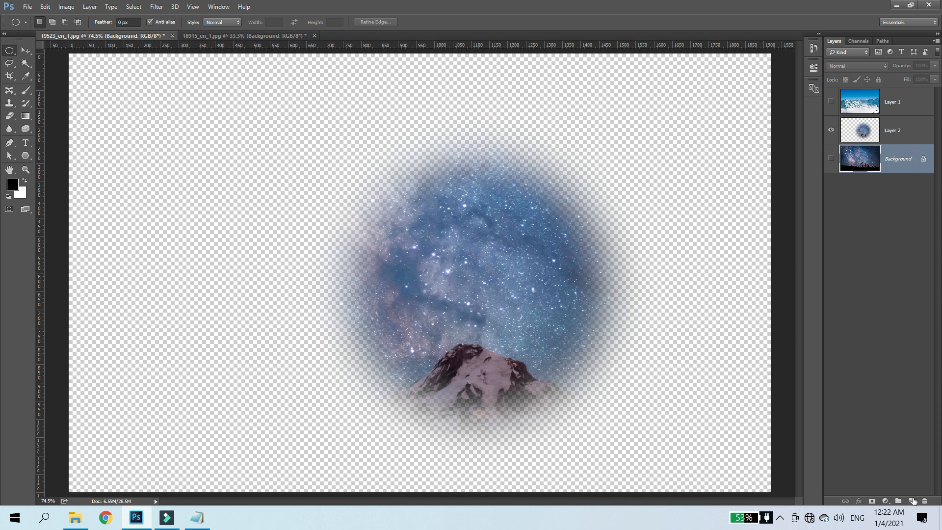
click(910, 500)
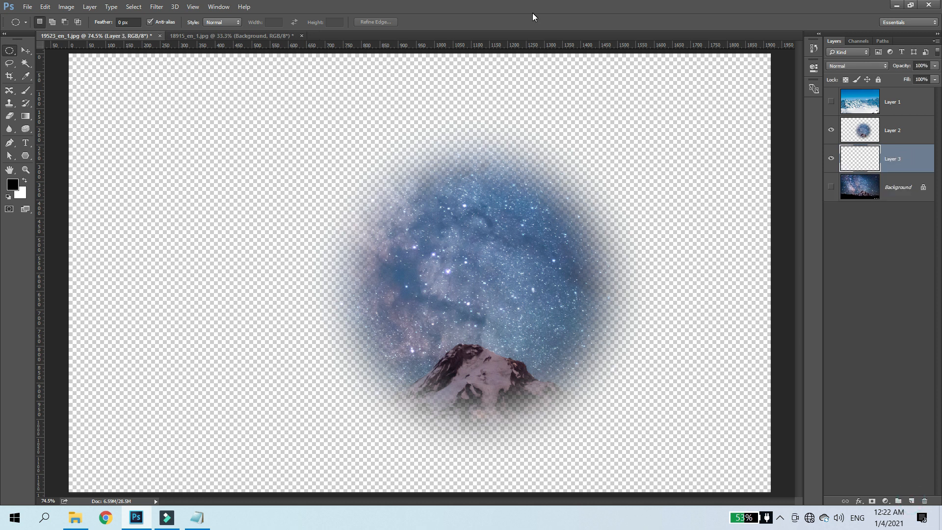
key(alt+BackSpace)
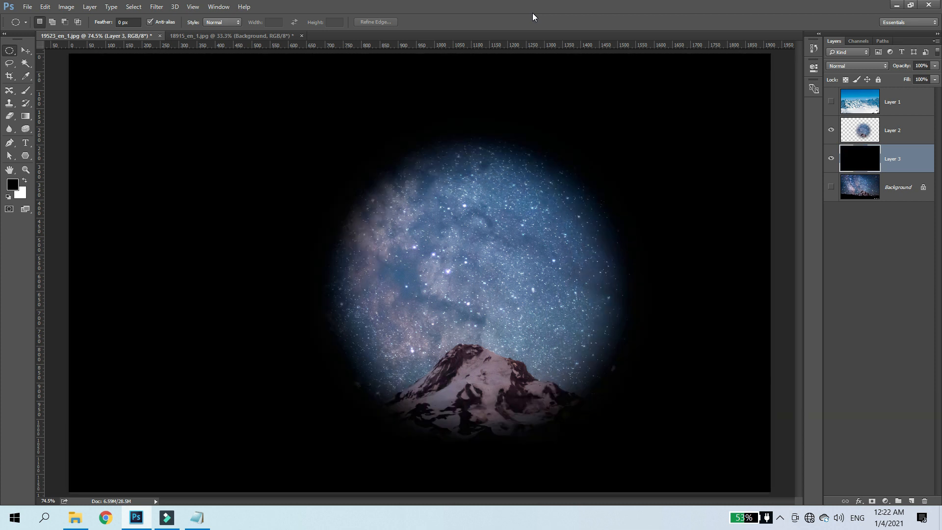
Move the feathered starry circle on Layer 2 slightly up and to the left within the black canvas.
key(v)
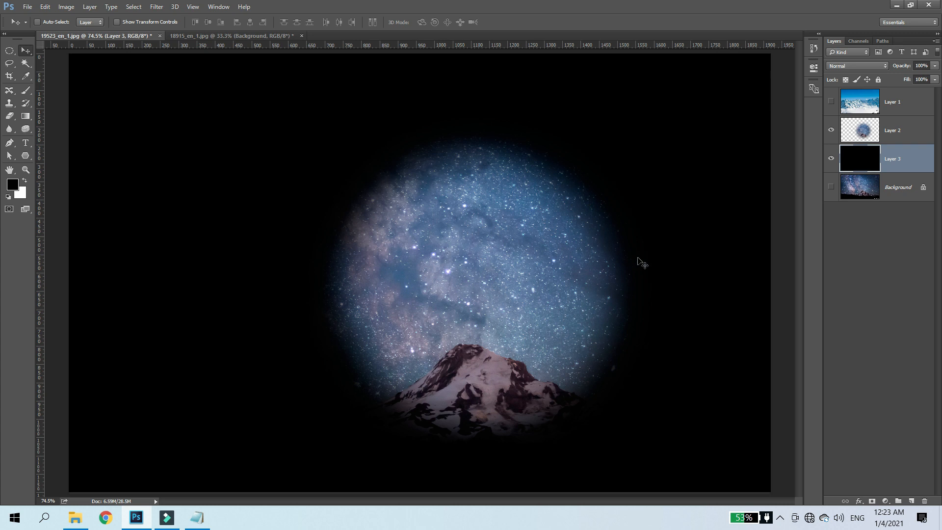
click(904, 130)
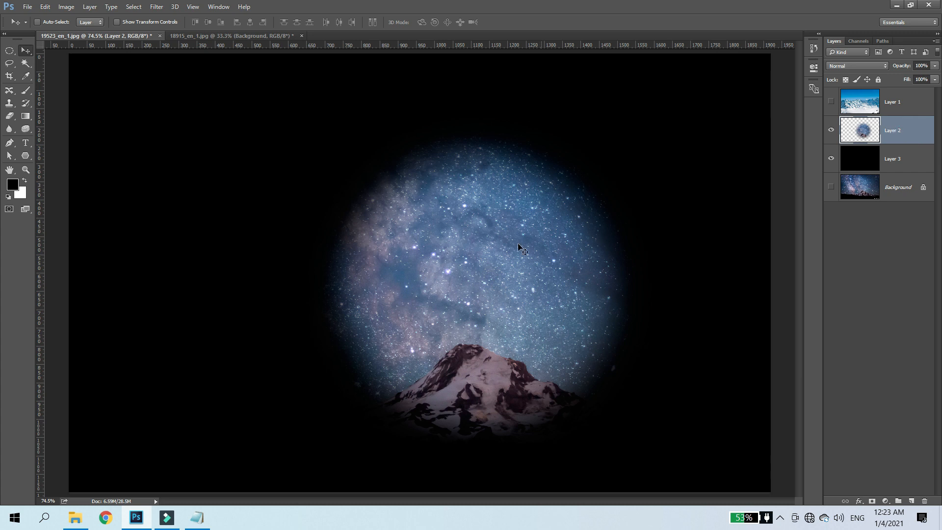
drag(504, 253, 487, 242)
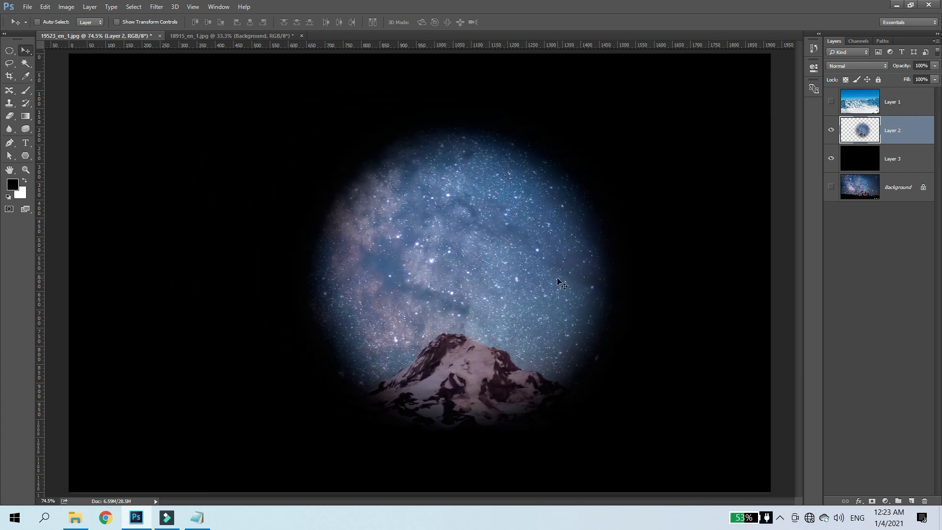
key(ctrl+minus)
key(ctrl+minus)
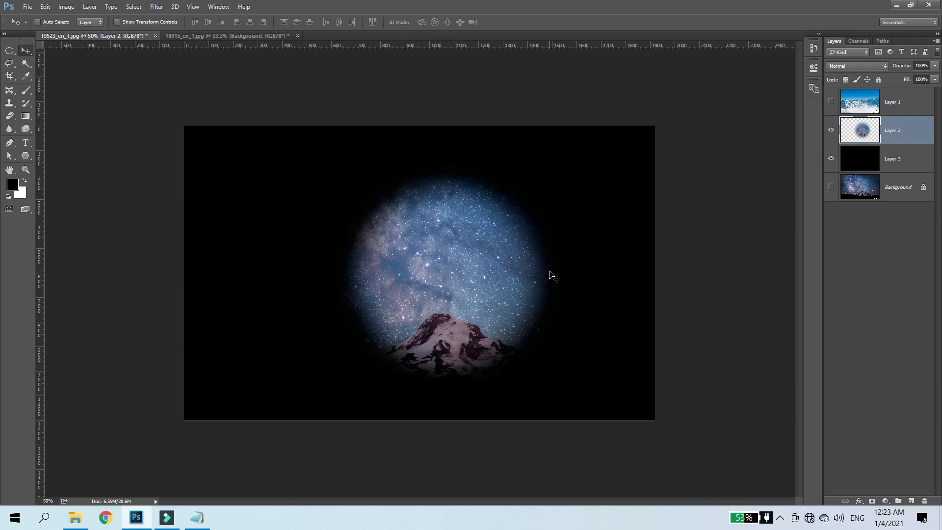
Switch to the Notepad notes and add the line "to select all image > press > ctrl + A" below the deselect line.
click(196, 517)
click(383, 287)
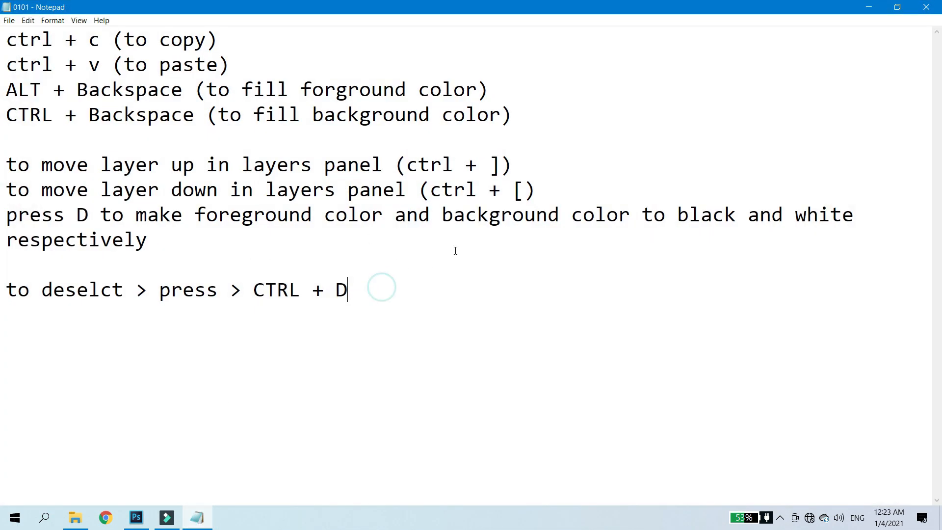
key(Return)
text(TO)
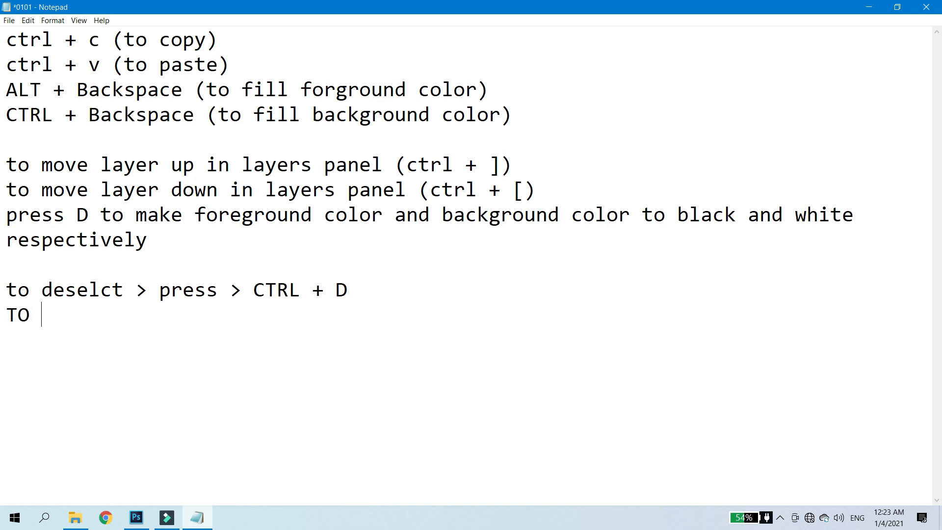
key(BackSpace)
key(Caps_Lock)
text(o)
key(BackSpace)
key(BackSpace)
key(Caps_Lock)
text(TO SE)
key(BackSpace)
key(BackSpace)
key(BackSpace)
key(BackSpace)
key(Caps_Lock)
key(BackSpace)
text(to select )
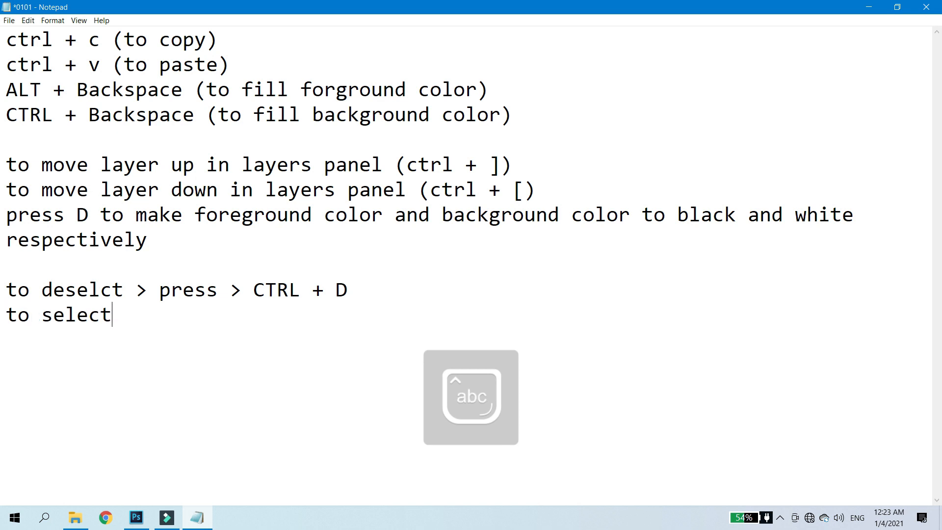
text(all image)
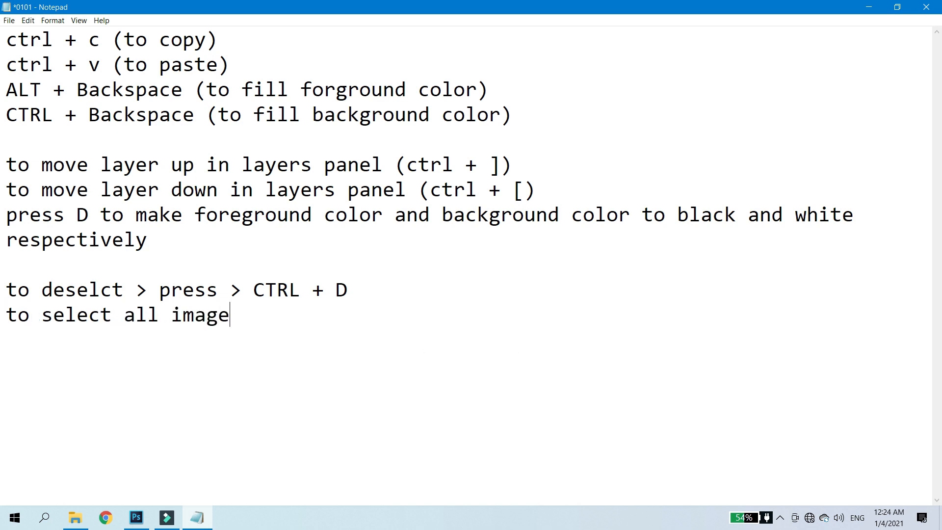
text( > press > ctrl +)
key(Caps_Lock)
text(A)
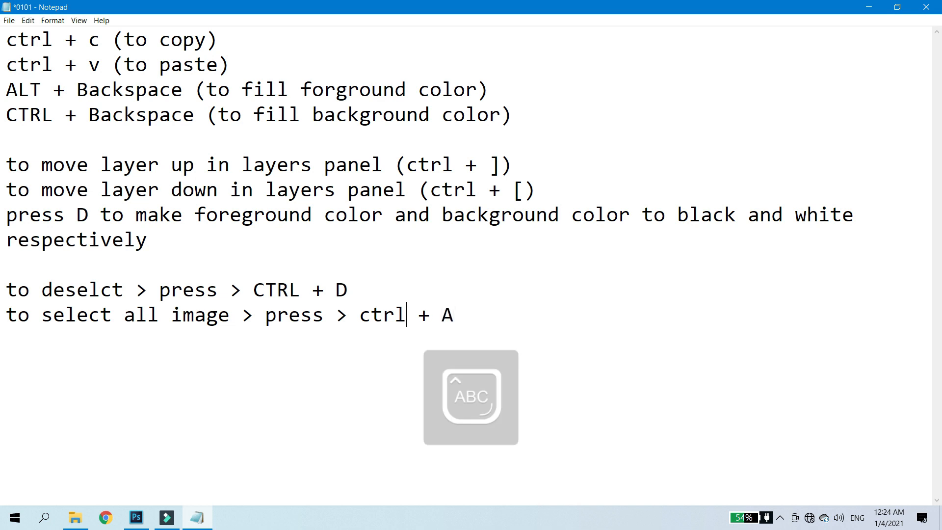
Replace "ctrl" with "CTRL" in the select-all line.
key(Right)
key(shift+Left)
key(shift+Left)
key(shift+Left)
key(shift+Left)
key(Caps_Lock)
key(Caps_Lock)
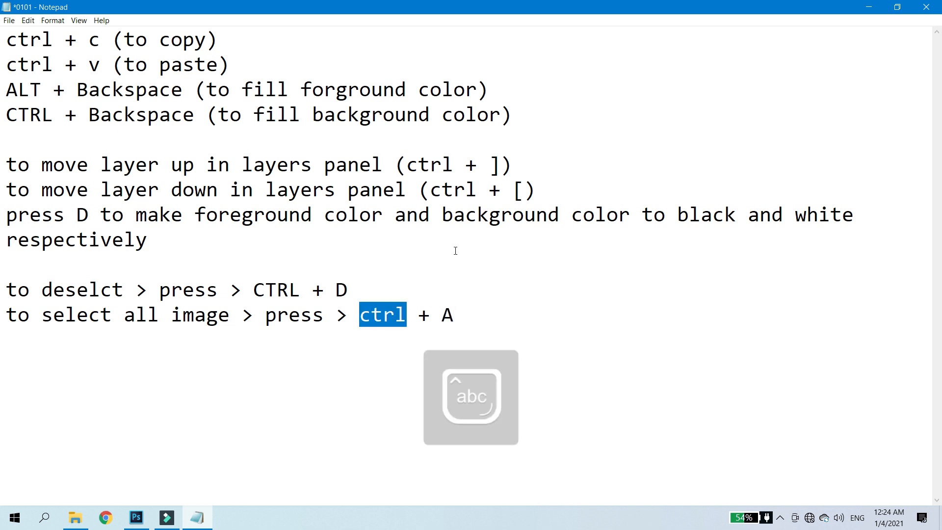
text(CTRL)
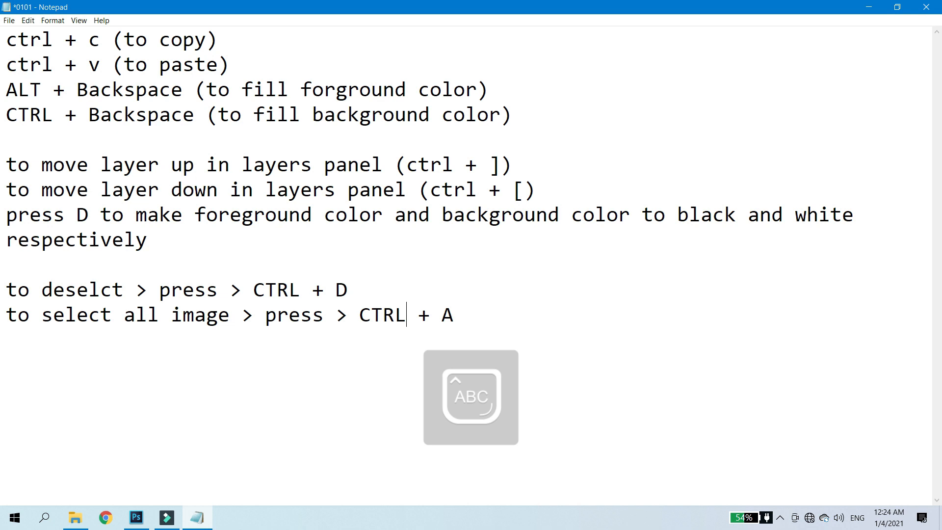
Add the line "to apply feather to any selection > press > shift + F6" below the select-all line.
key(Return)
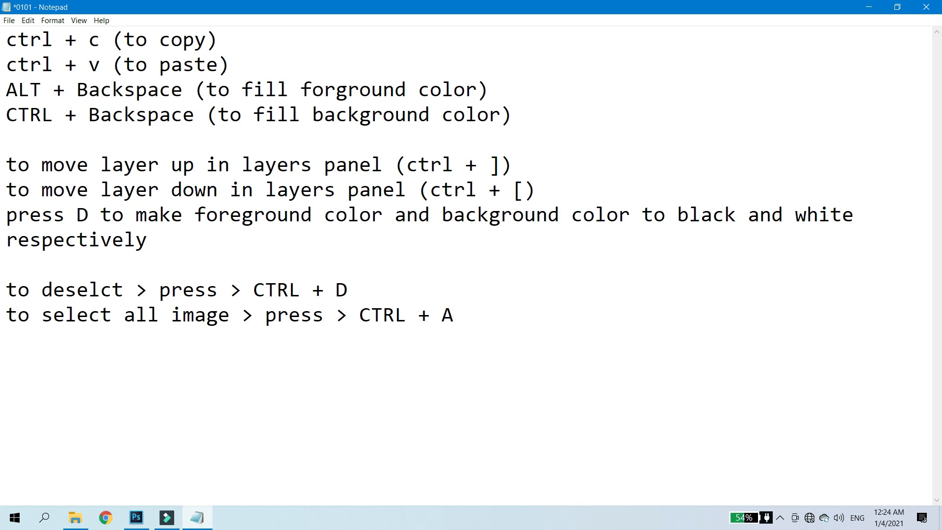
key(Caps_Lock)
text(to app)
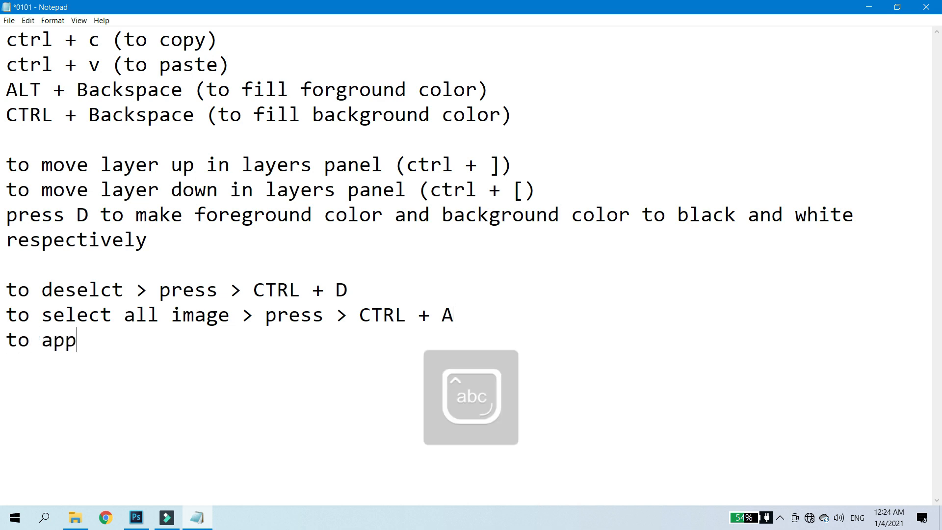
text(ly feather to )
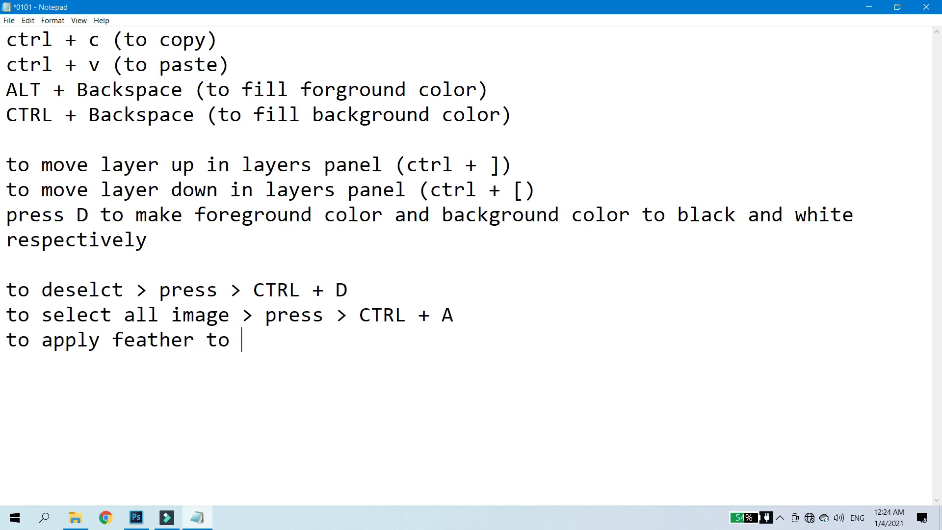
text(any sele)
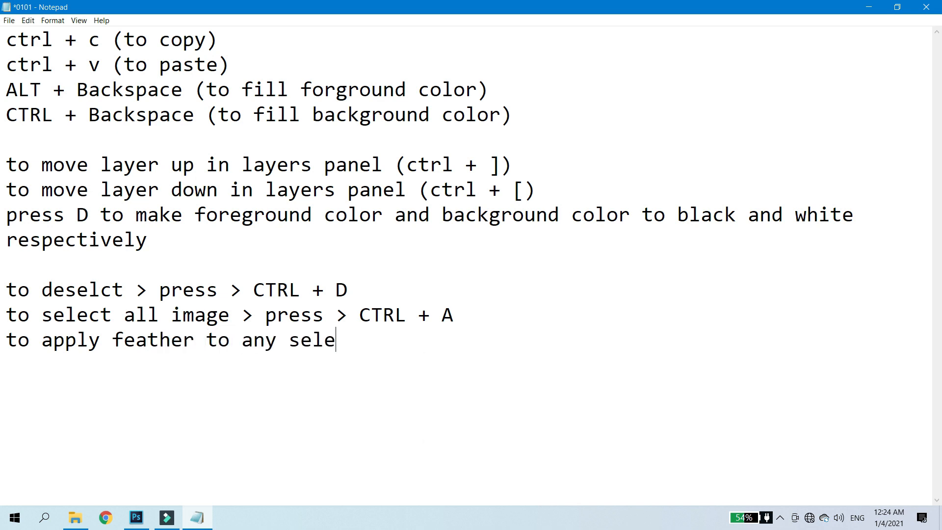
text(ction >)
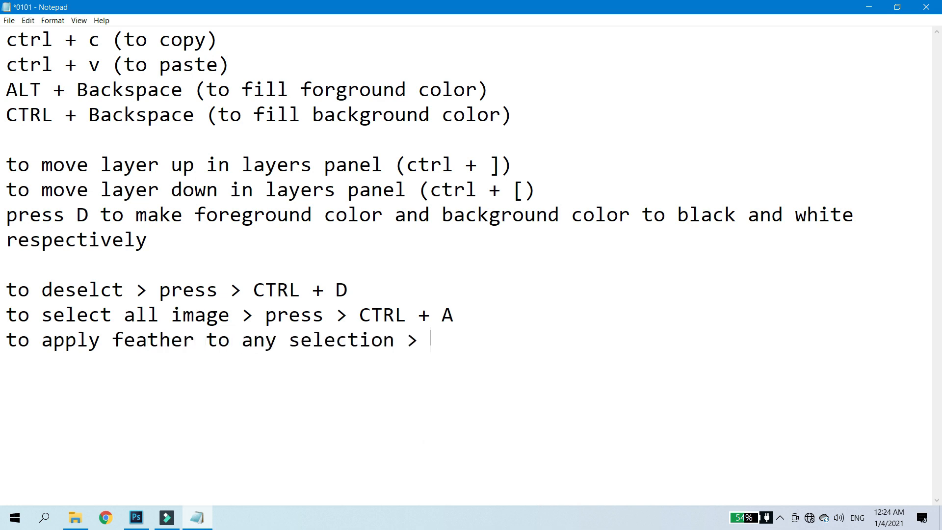
text( press > shift)
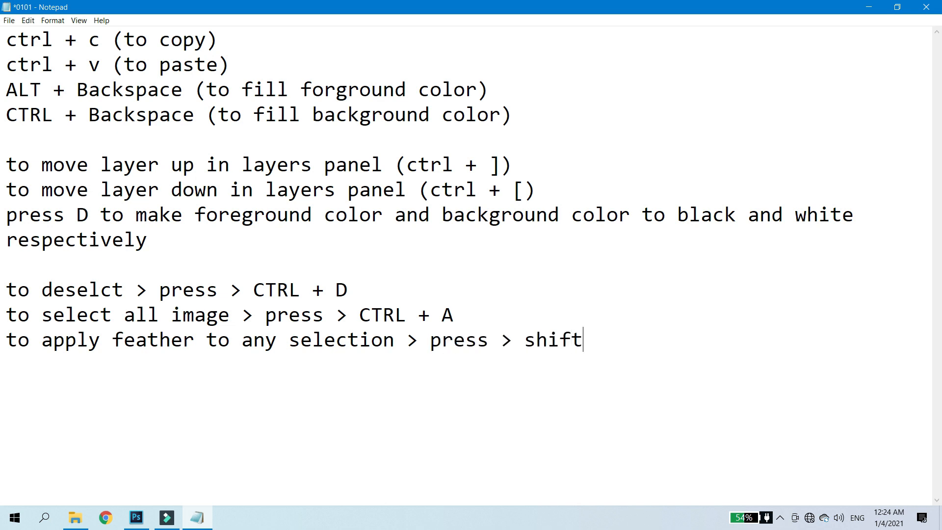
text( +)
key(Caps_Lock)
text(F6)
Save the notes file and return to Photoshop.
key(ctrl+s)
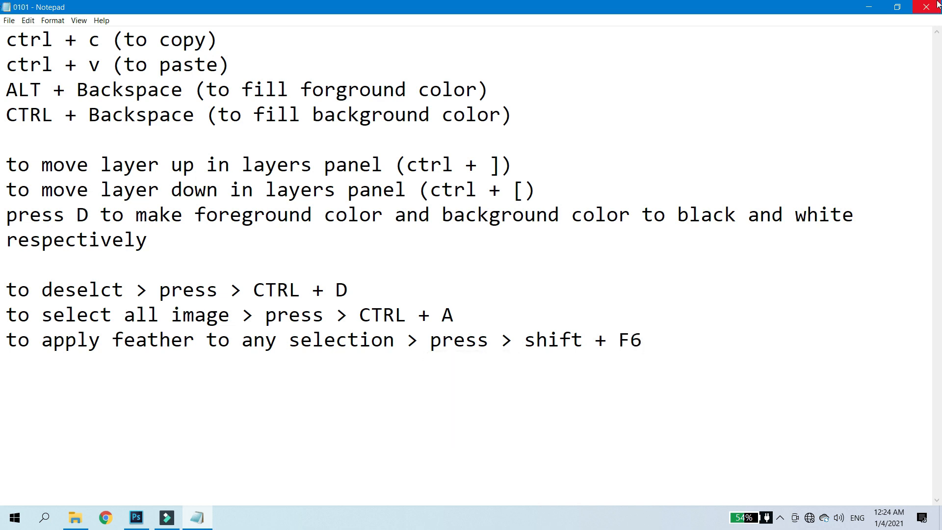
click(760, 354)
click(869, 8)
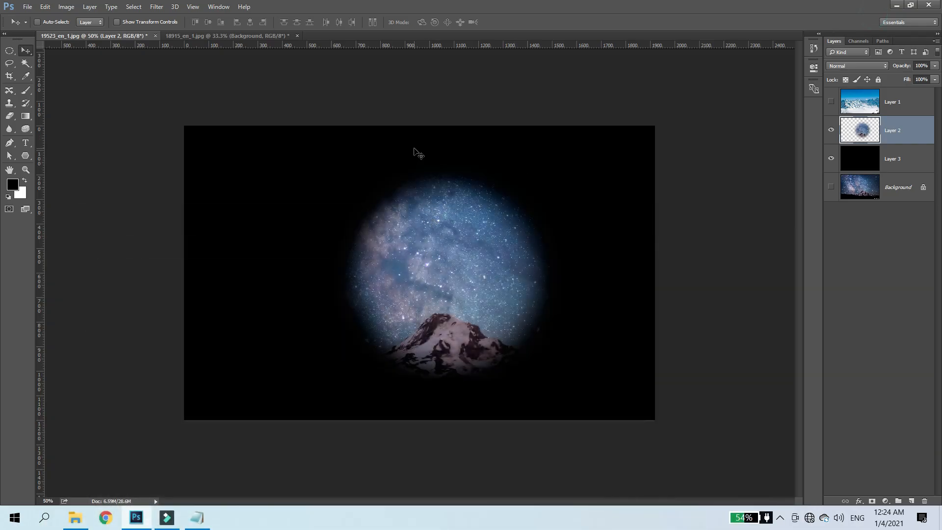
In the 18915_en_1.jpg image, select a single pixel row across the sky just above the mountains with the Single Row Marquee tool.
click(9, 51)
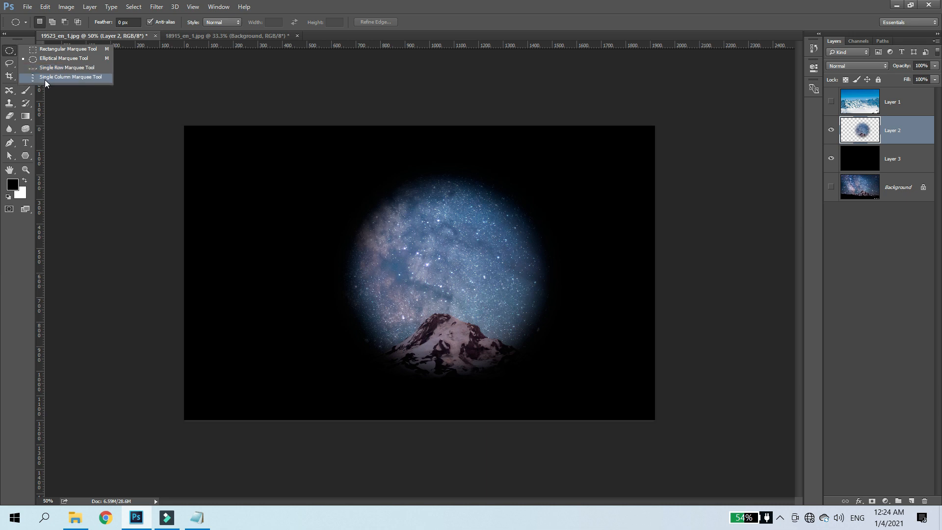
click(69, 77)
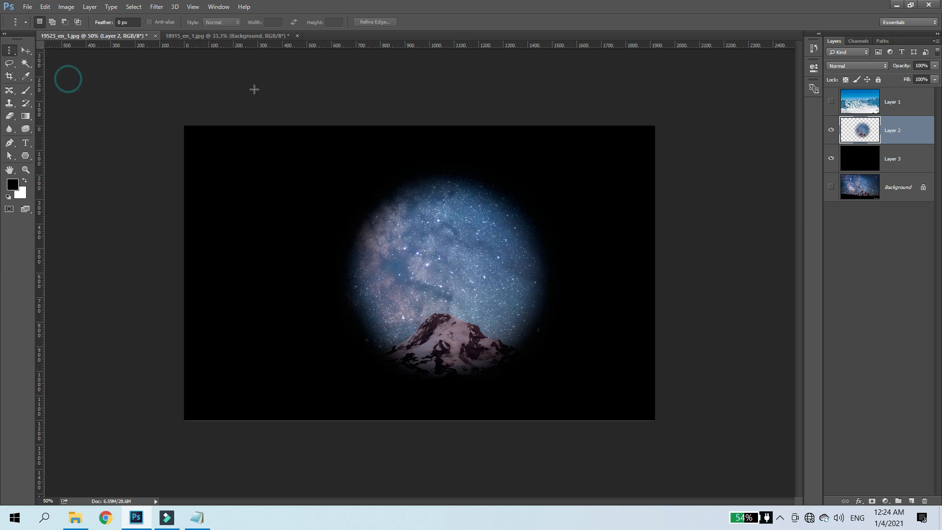
click(225, 36)
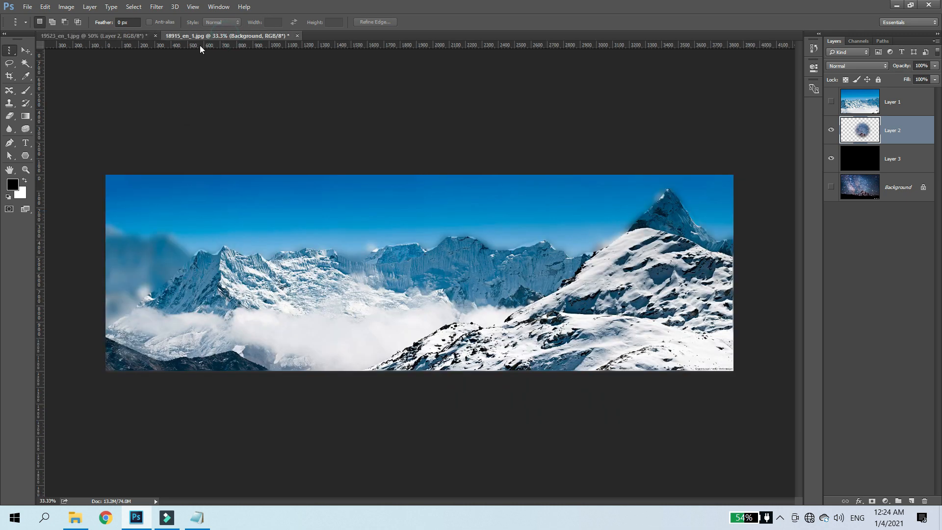
right_click(12, 51)
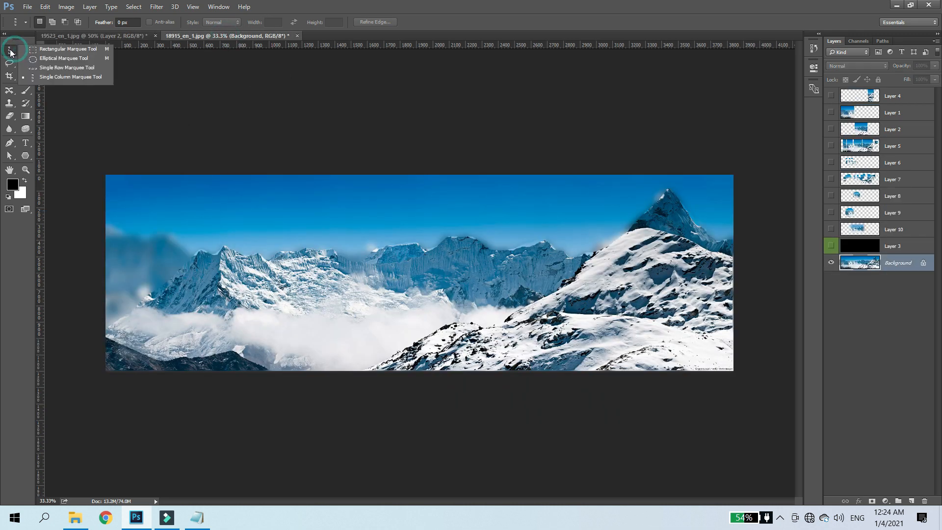
click(50, 71)
click(289, 233)
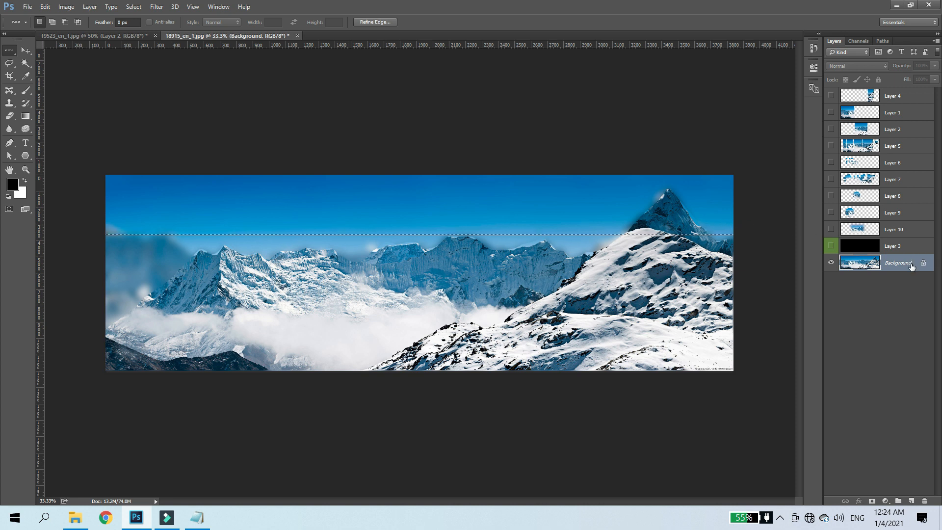
Copy the selected row to a new layer, hide the Background, and show the black Layer 3 directly beneath the copy.
key(ctrl+j)
click(831, 279)
drag(893, 245, 840, 264)
click(831, 262)
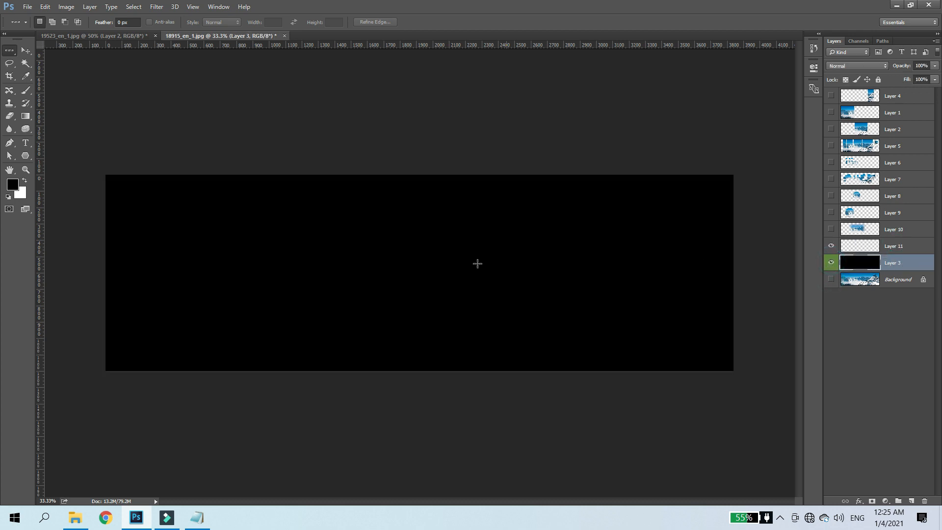
Examine the copied pixel row against the black layer at 500% magnification.
key(z)
click(387, 266)
click(342, 203)
click(356, 214)
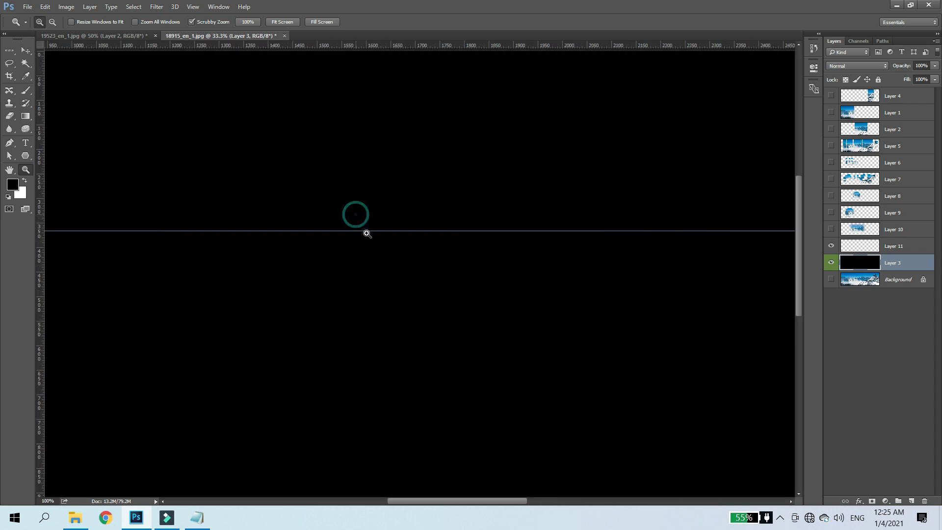
click(377, 237)
click(395, 260)
click(429, 259)
click(412, 253)
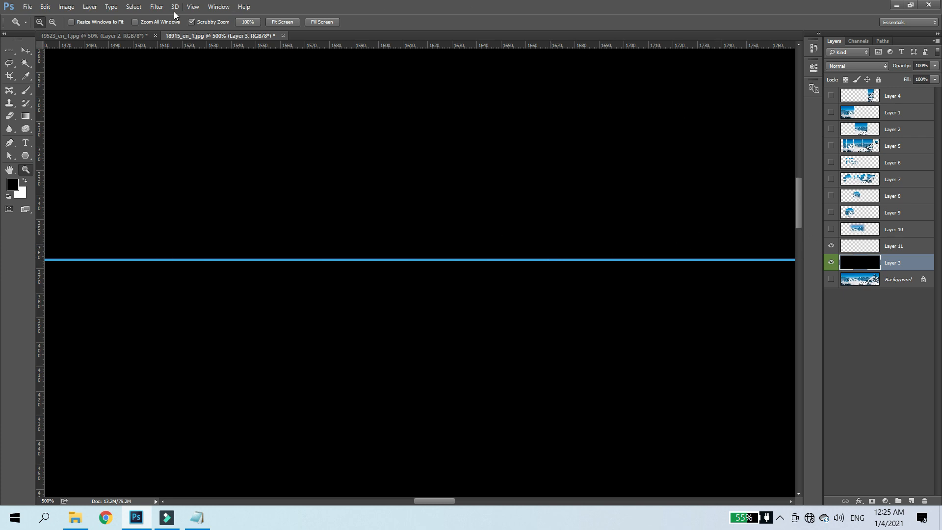
click(90, 35)
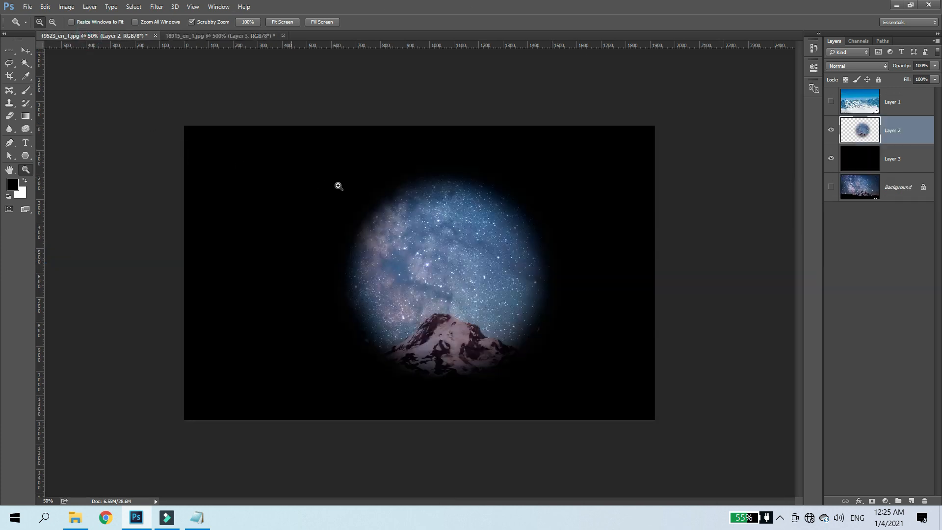
click(241, 35)
Show the Background layer again, hide Layer 11 and Layer 3, and fit the whole image in view.
click(832, 278)
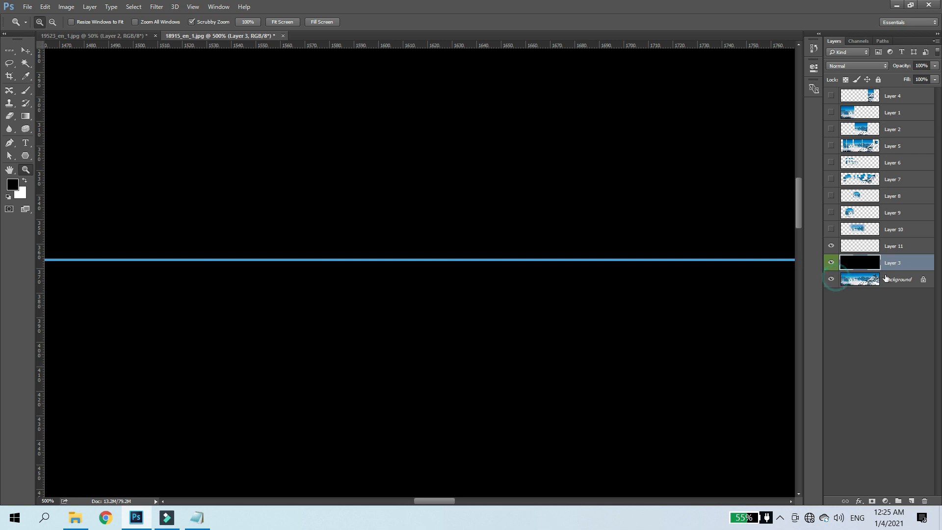
click(882, 281)
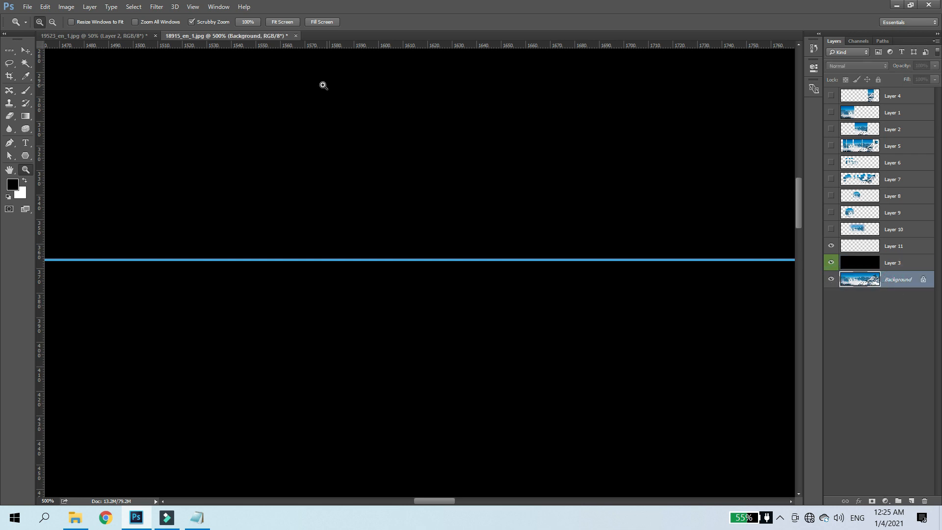
click(896, 242)
click(831, 245)
click(831, 262)
key(ctrl+0)
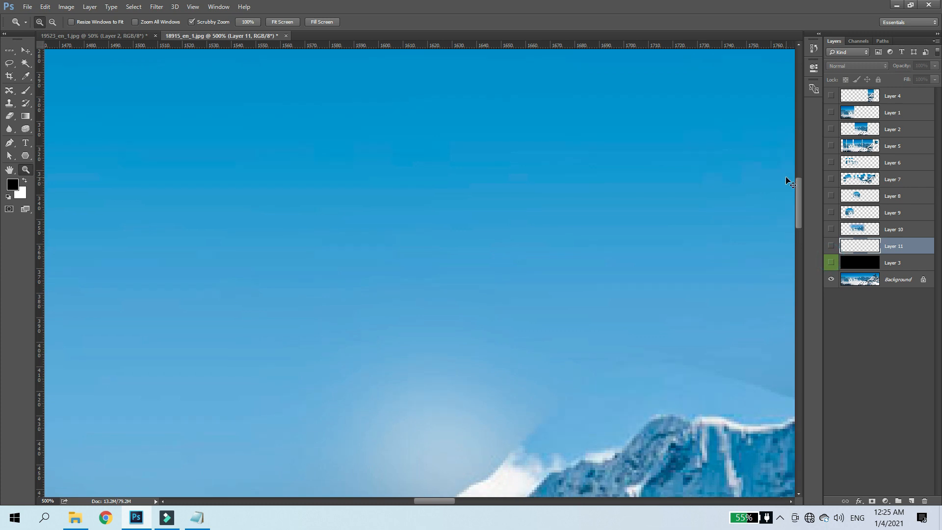
Select a single pixel column near the middle of the panorama with the Single Column Marquee tool and make Background the active layer.
drag(8, 52, 39, 79)
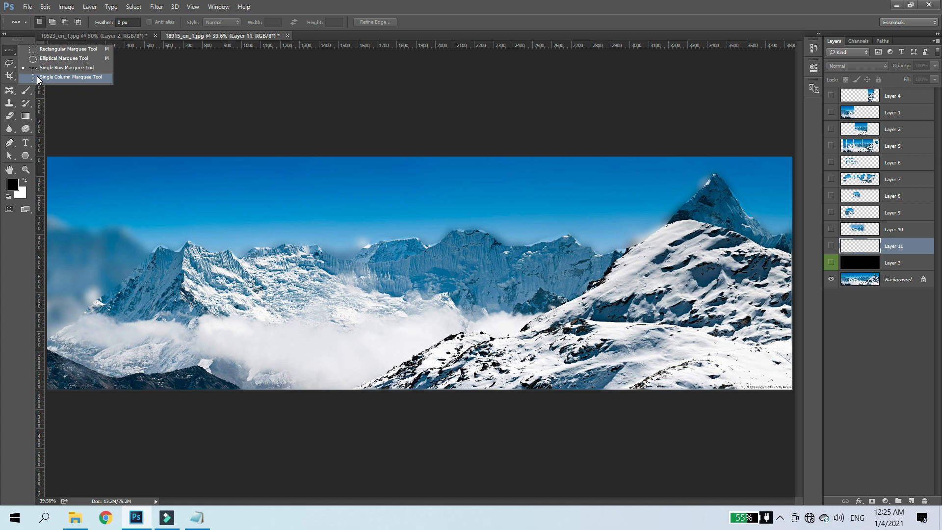
click(38, 78)
click(461, 232)
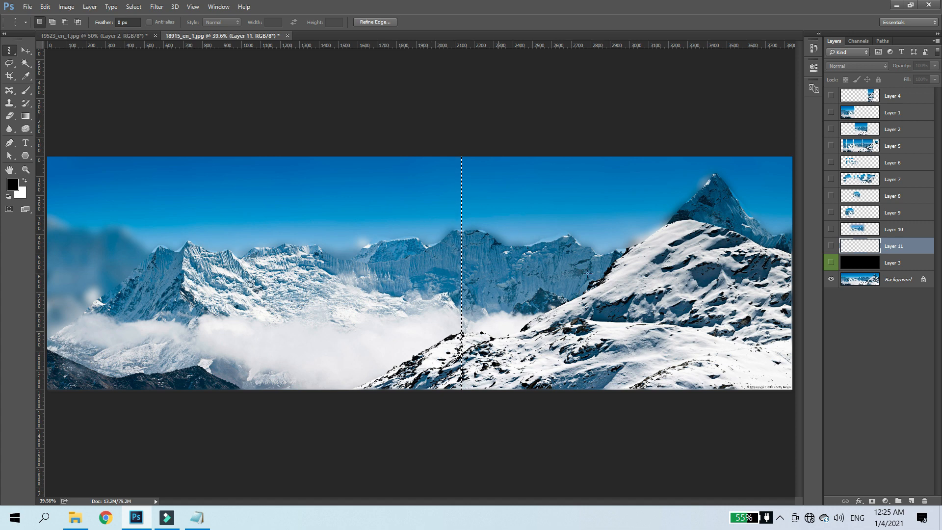
click(891, 283)
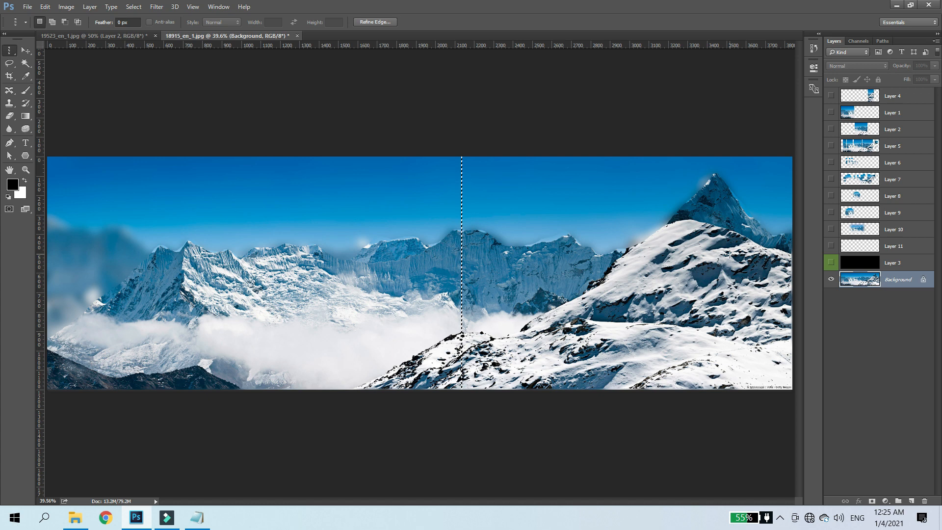
Copy the selected column to a new layer and show the black Layer 3 directly beneath it.
key(ctrl+j)
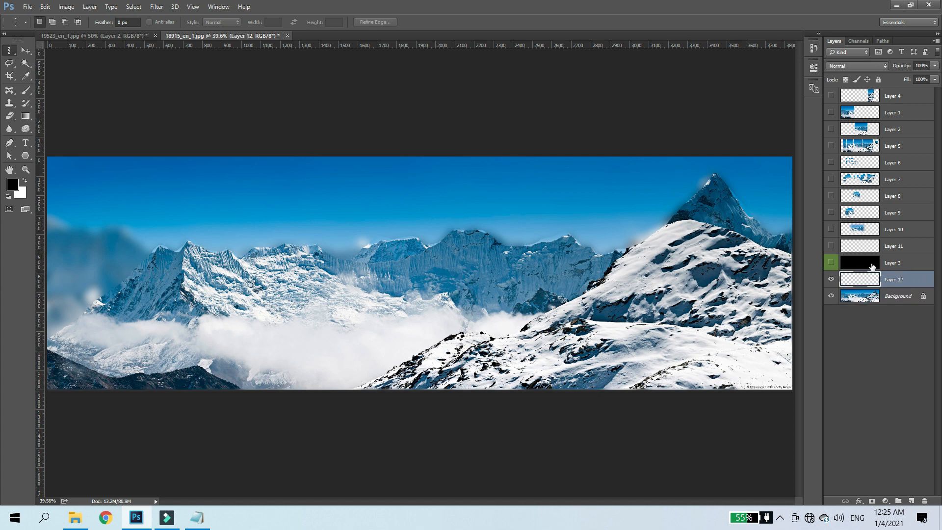
drag(904, 263, 913, 282)
click(830, 279)
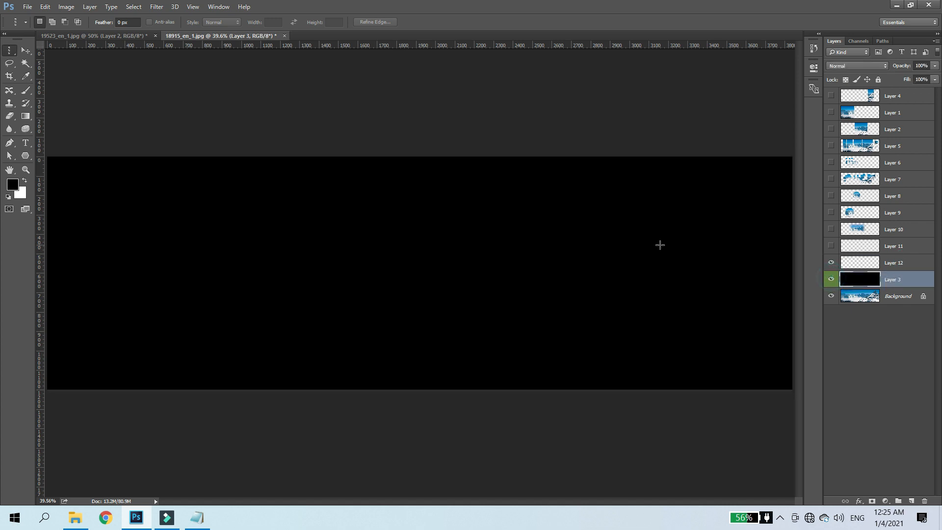
key(ctrl+plus)
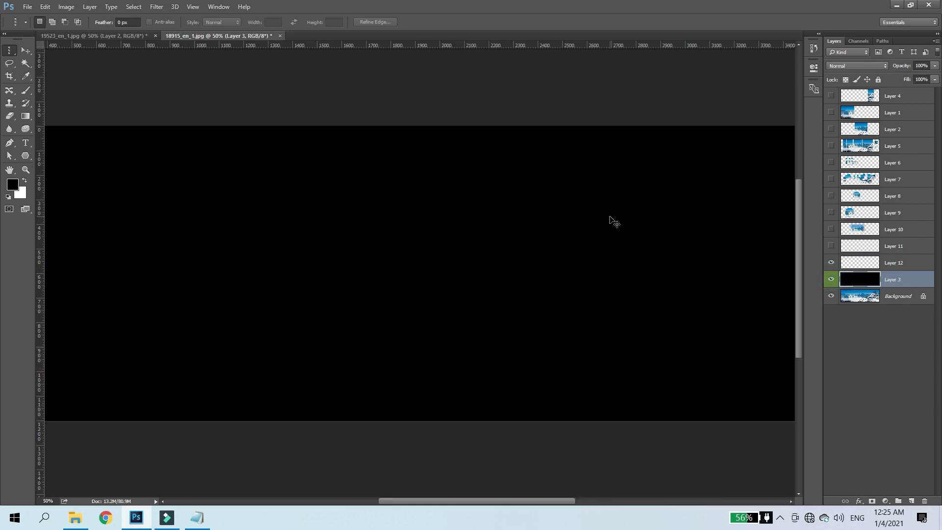
key(ctrl+plus)
key(ctrl+plus)
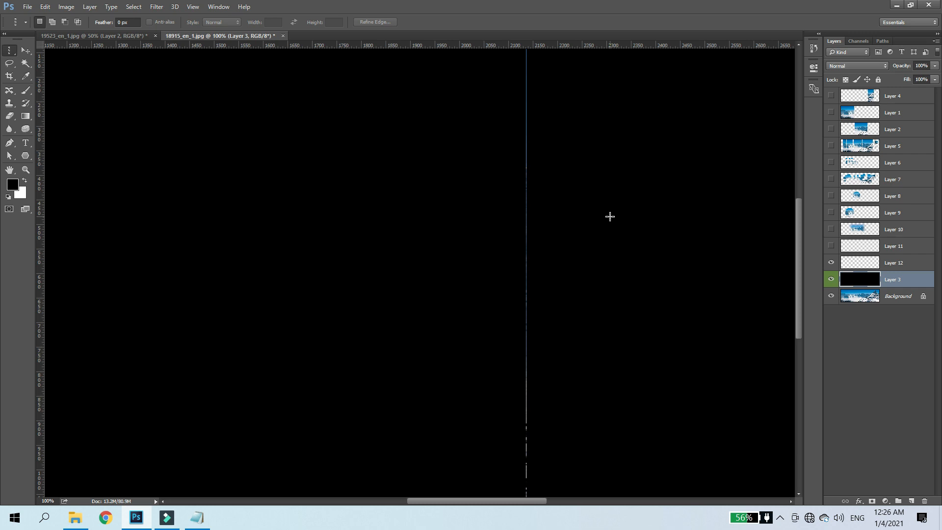
right_click(9, 50)
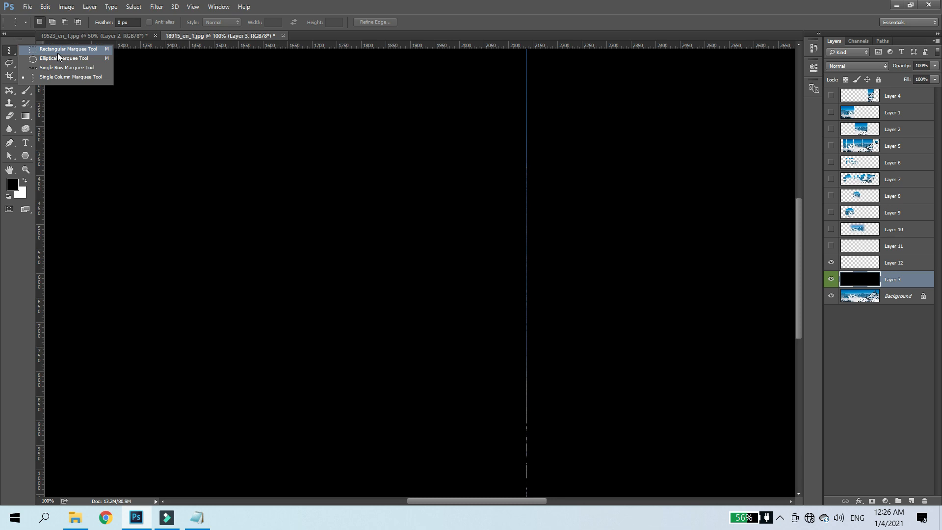
click(392, 5)
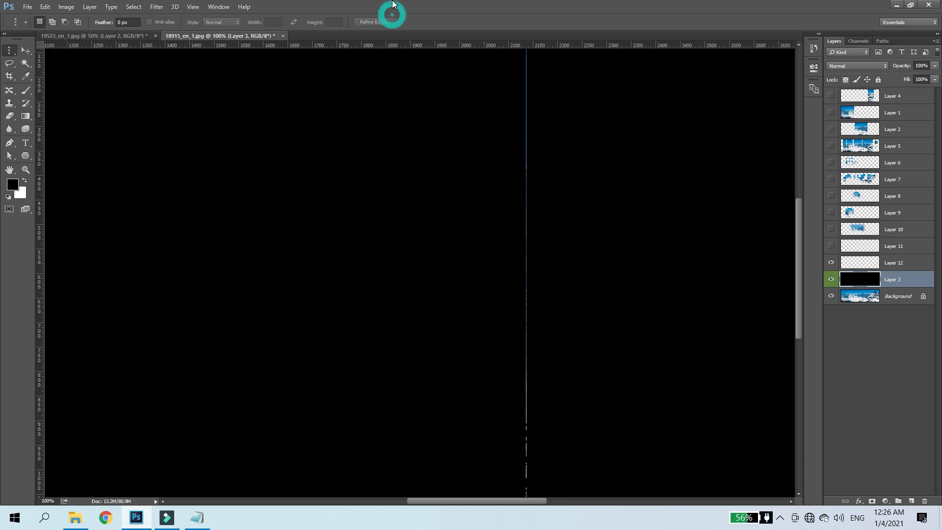